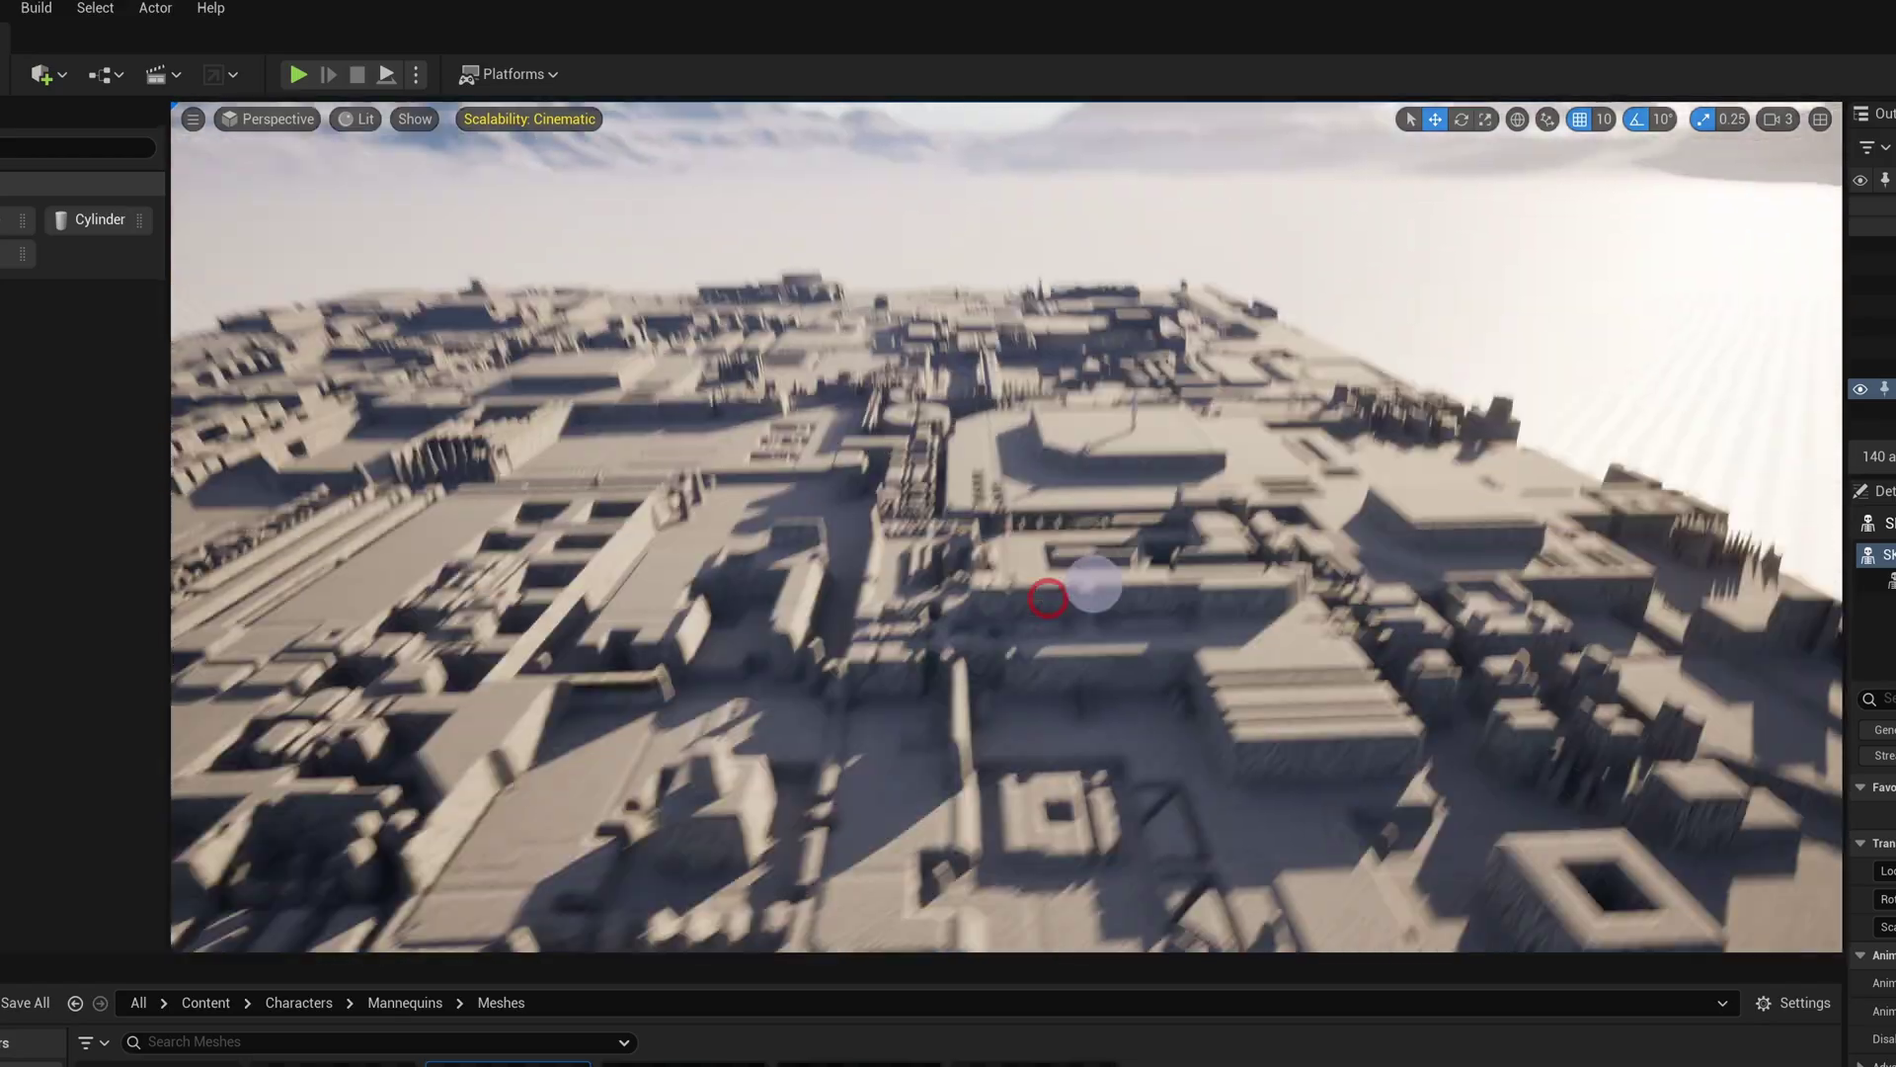
Step: Fly the viewport camera over the desert city down to the ground beside it
{"action": "mouse_move", "coordinate": [1047, 597]}
{"action": "right_mouse_down"}
{"action": "mouse_move", "coordinate": [1008, 605]}
{"action": "mouse_move", "coordinate": [1053, 637]}
{"action": "right_mouse_up"}
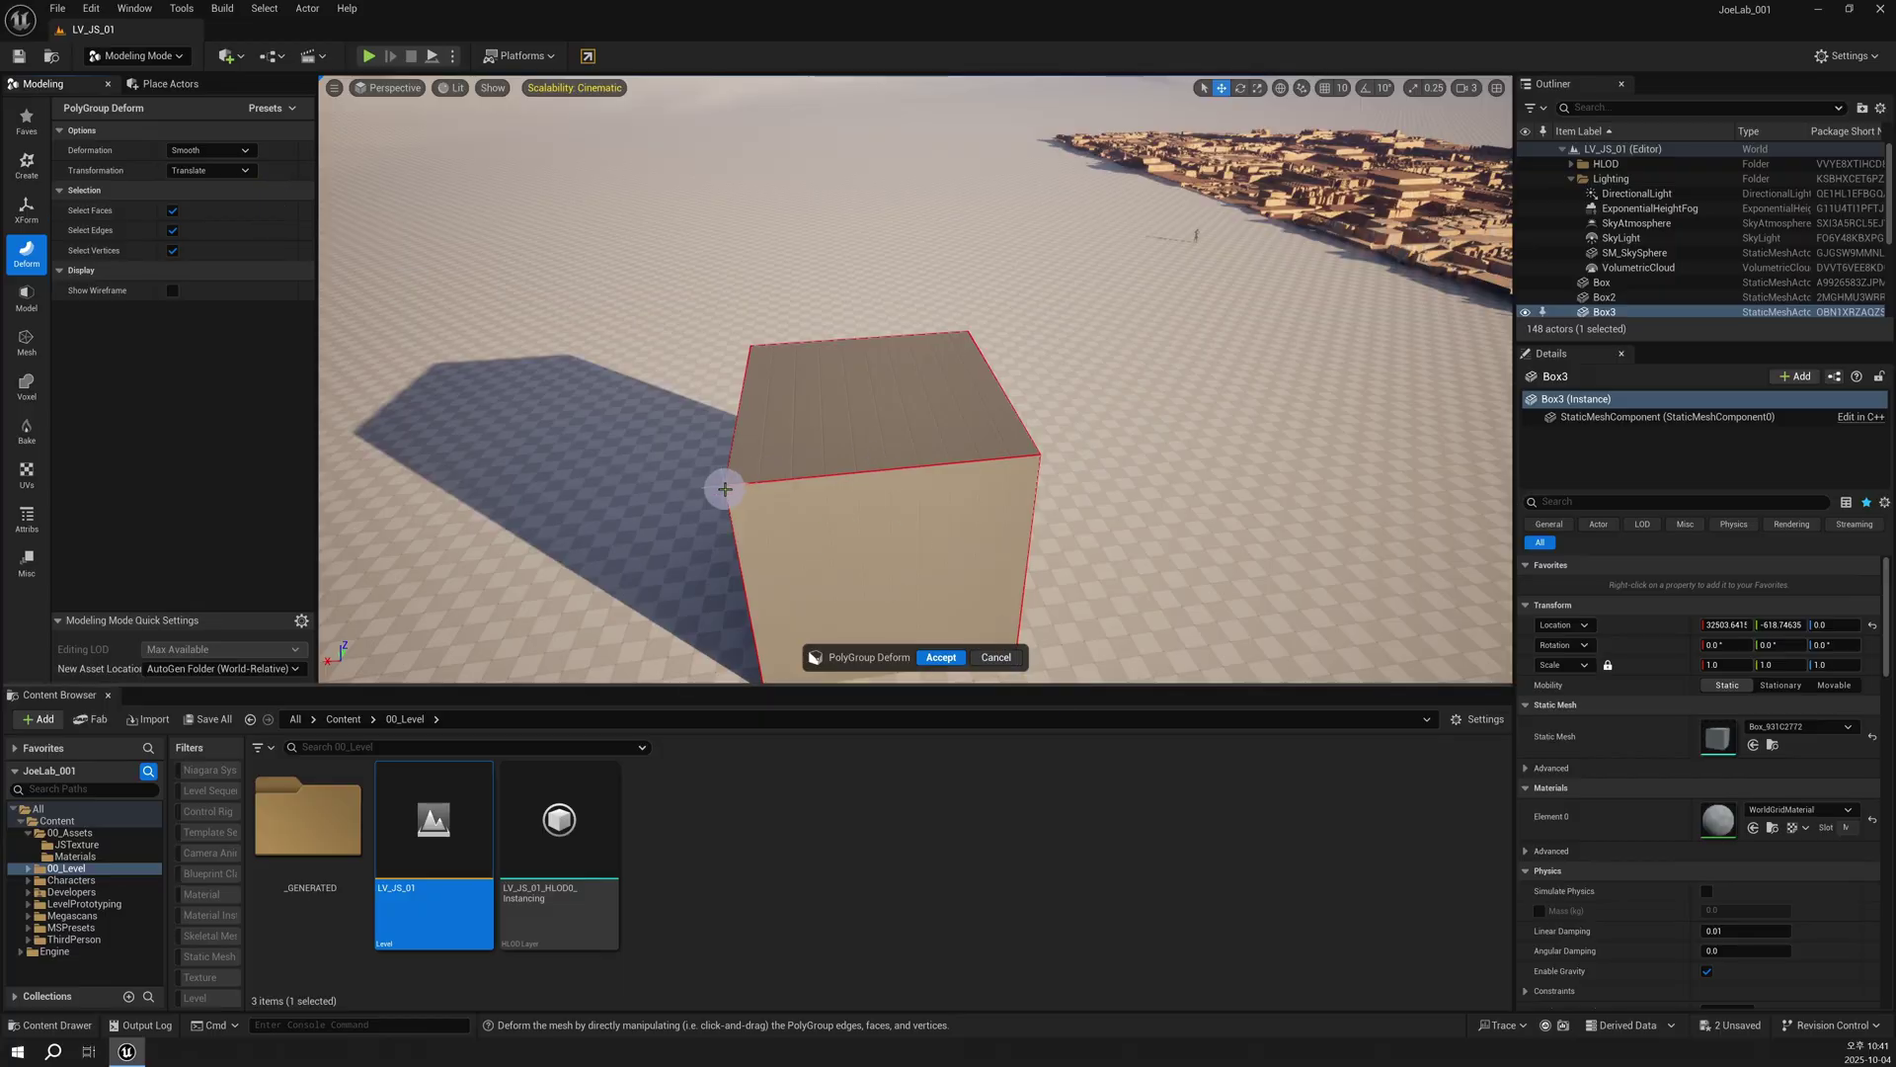
Step: Pull a top corner of the cube with PolyGroup Deform, then cancel to discard it
{"action": "left_click_drag", "start_coordinate": [722, 486], "coordinate": [828, 472]}
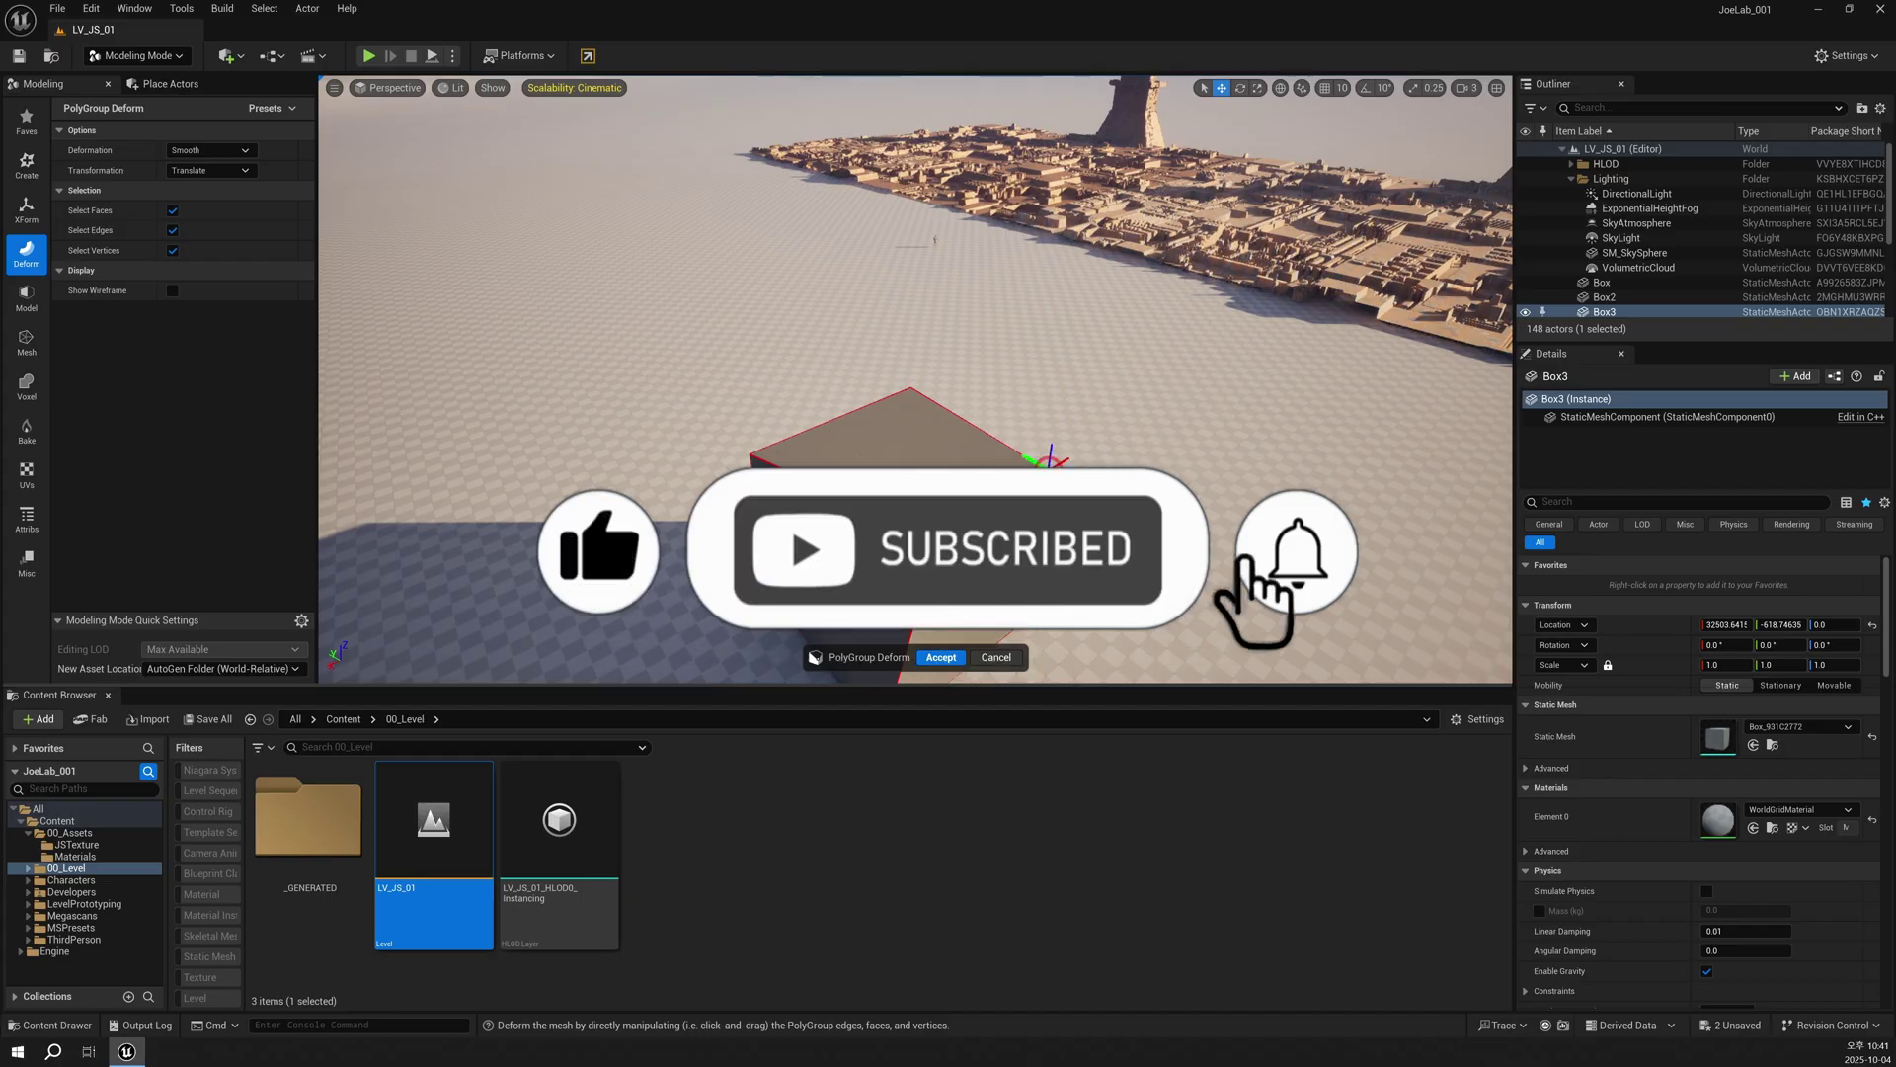
{"action": "left_click", "coordinate": [1010, 658]}
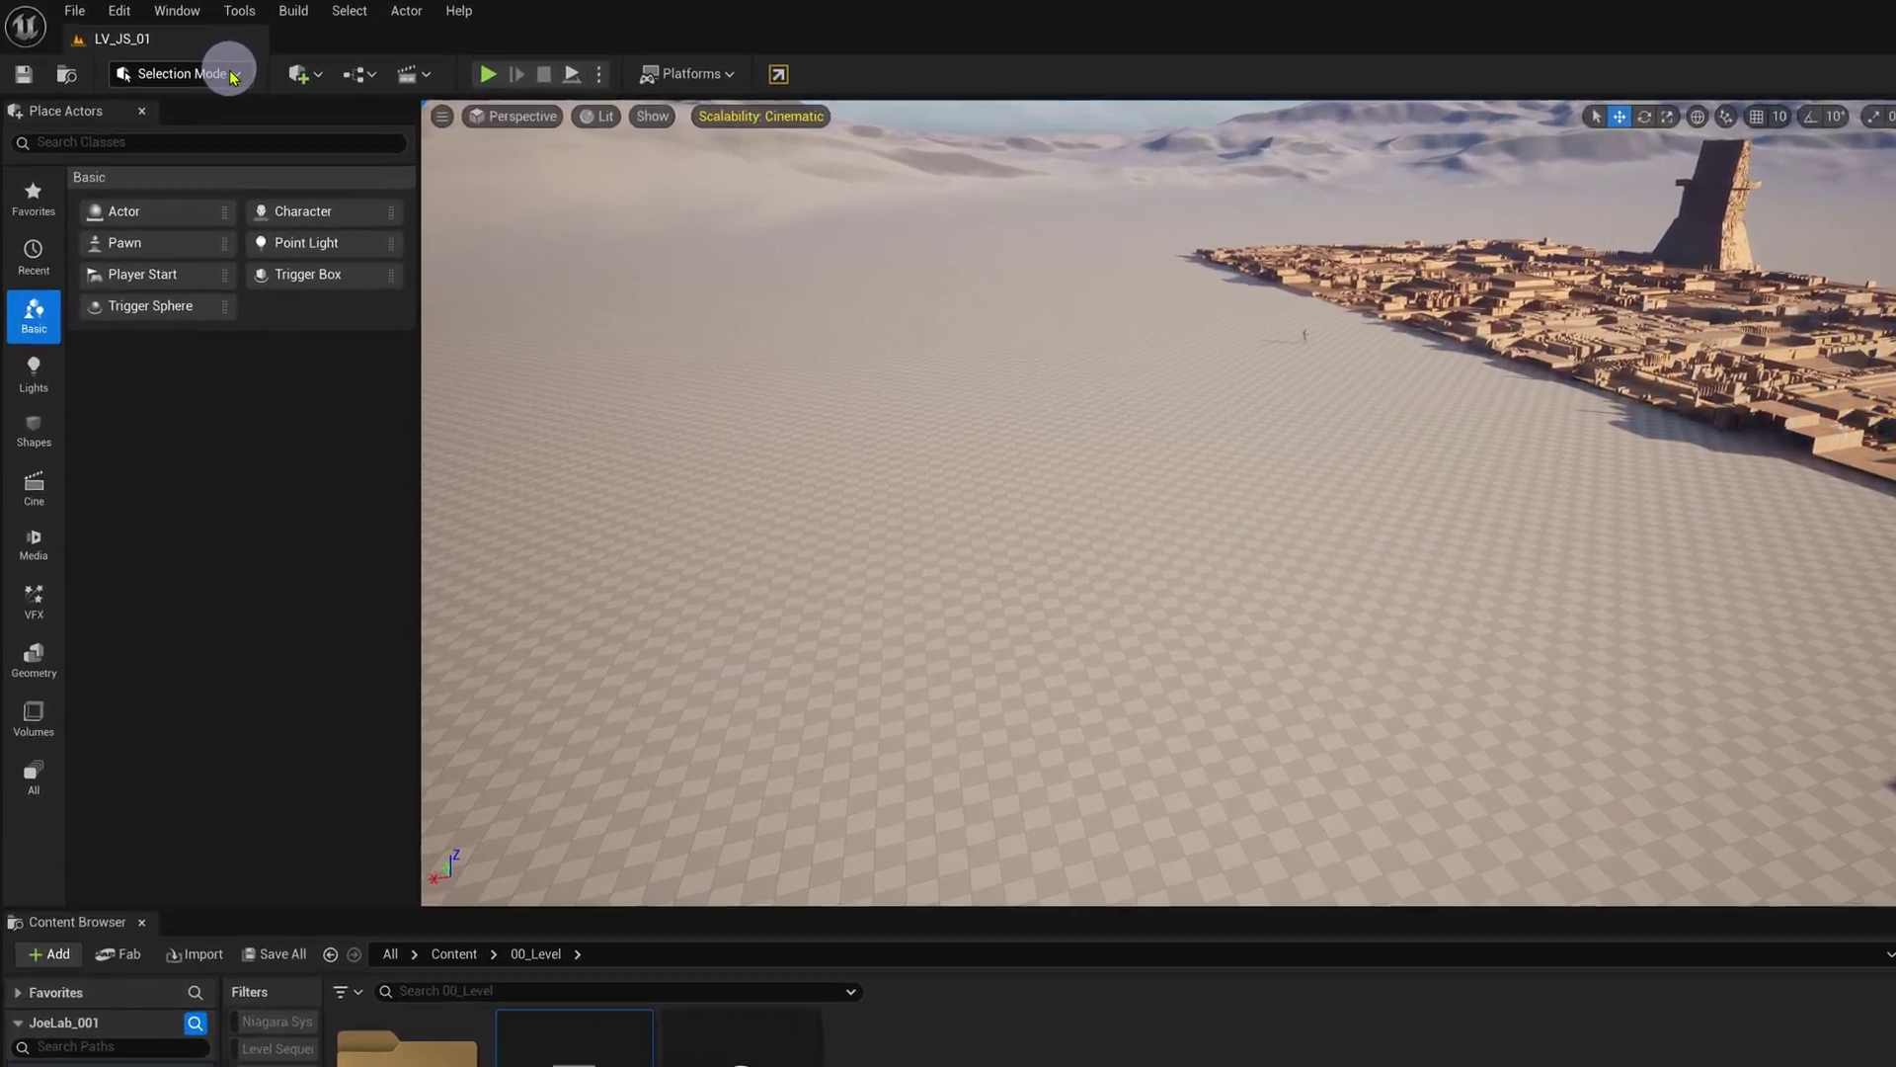
Step: Switch to Modeling Mode and place a new box on the desert floor
{"action": "left_click", "coordinate": [181, 56]}
{"action": "left_click", "coordinate": [247, 217]}
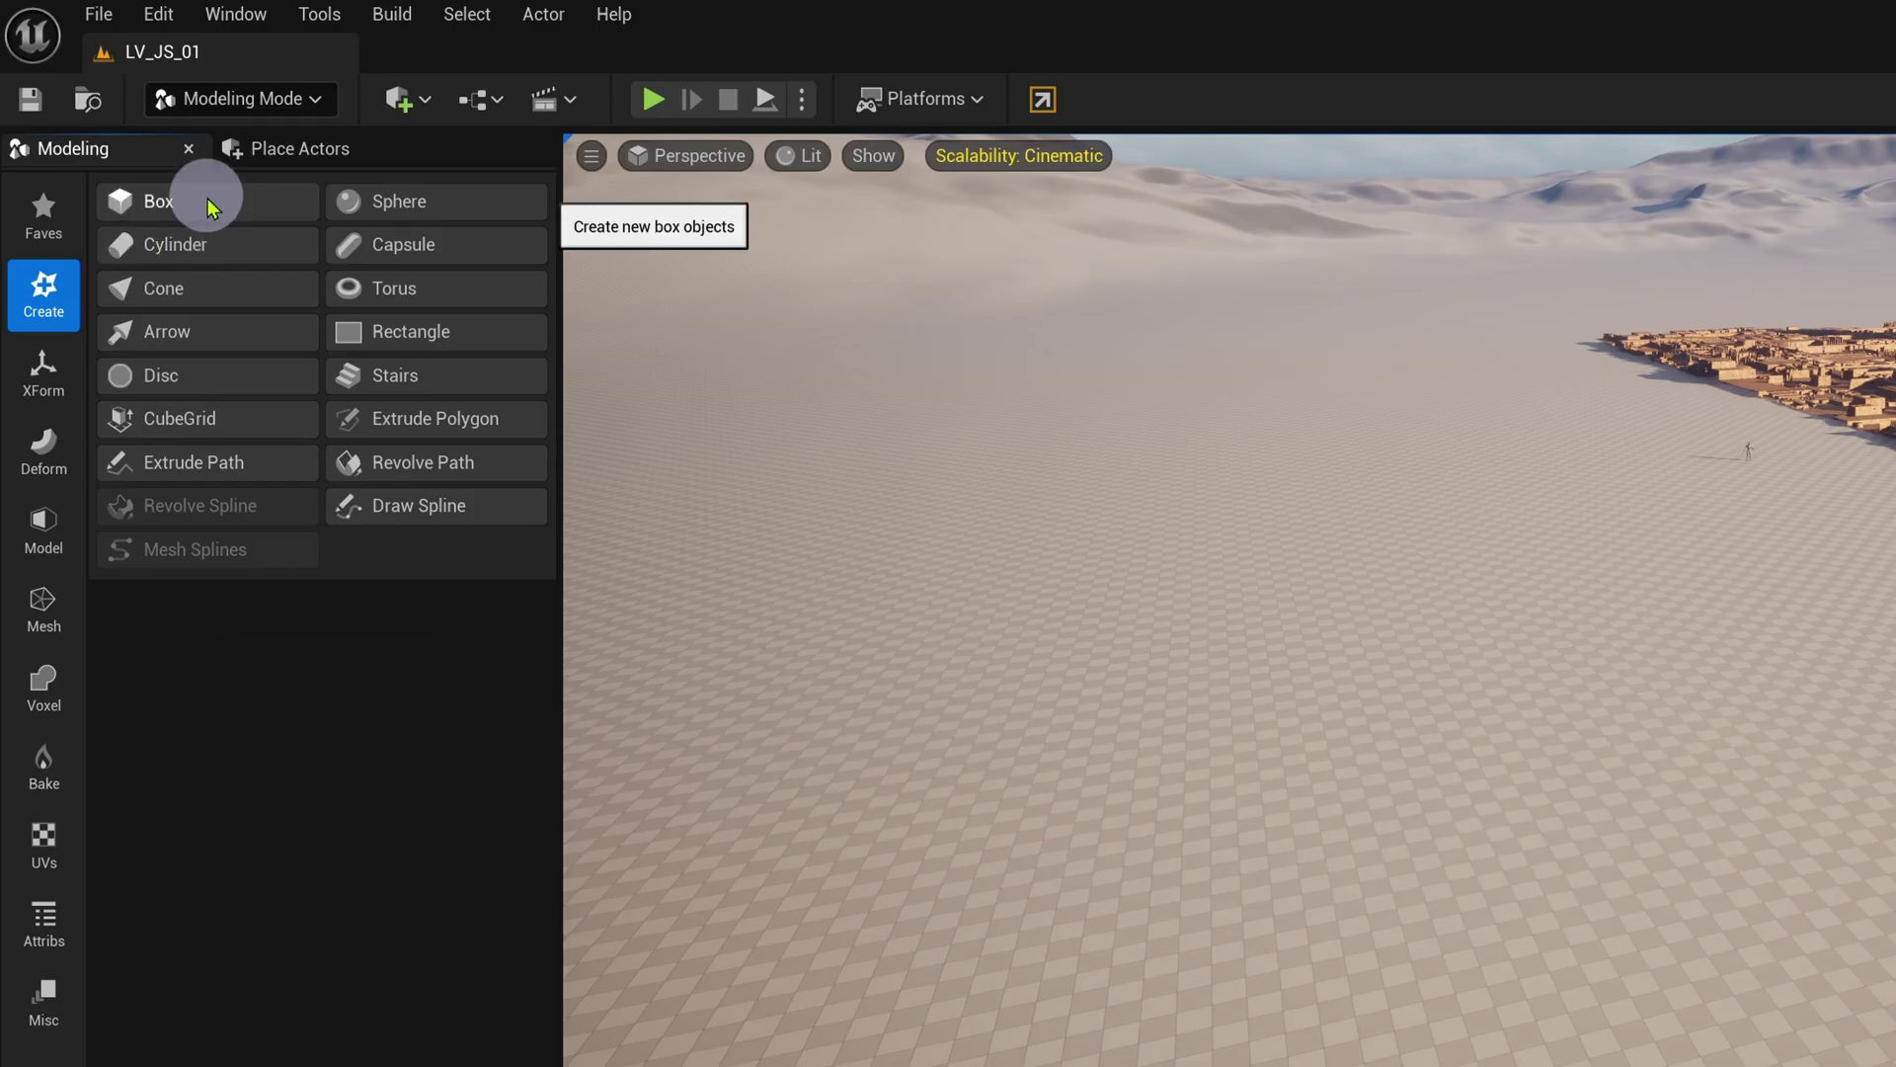
{"action": "left_click", "coordinate": [210, 207]}
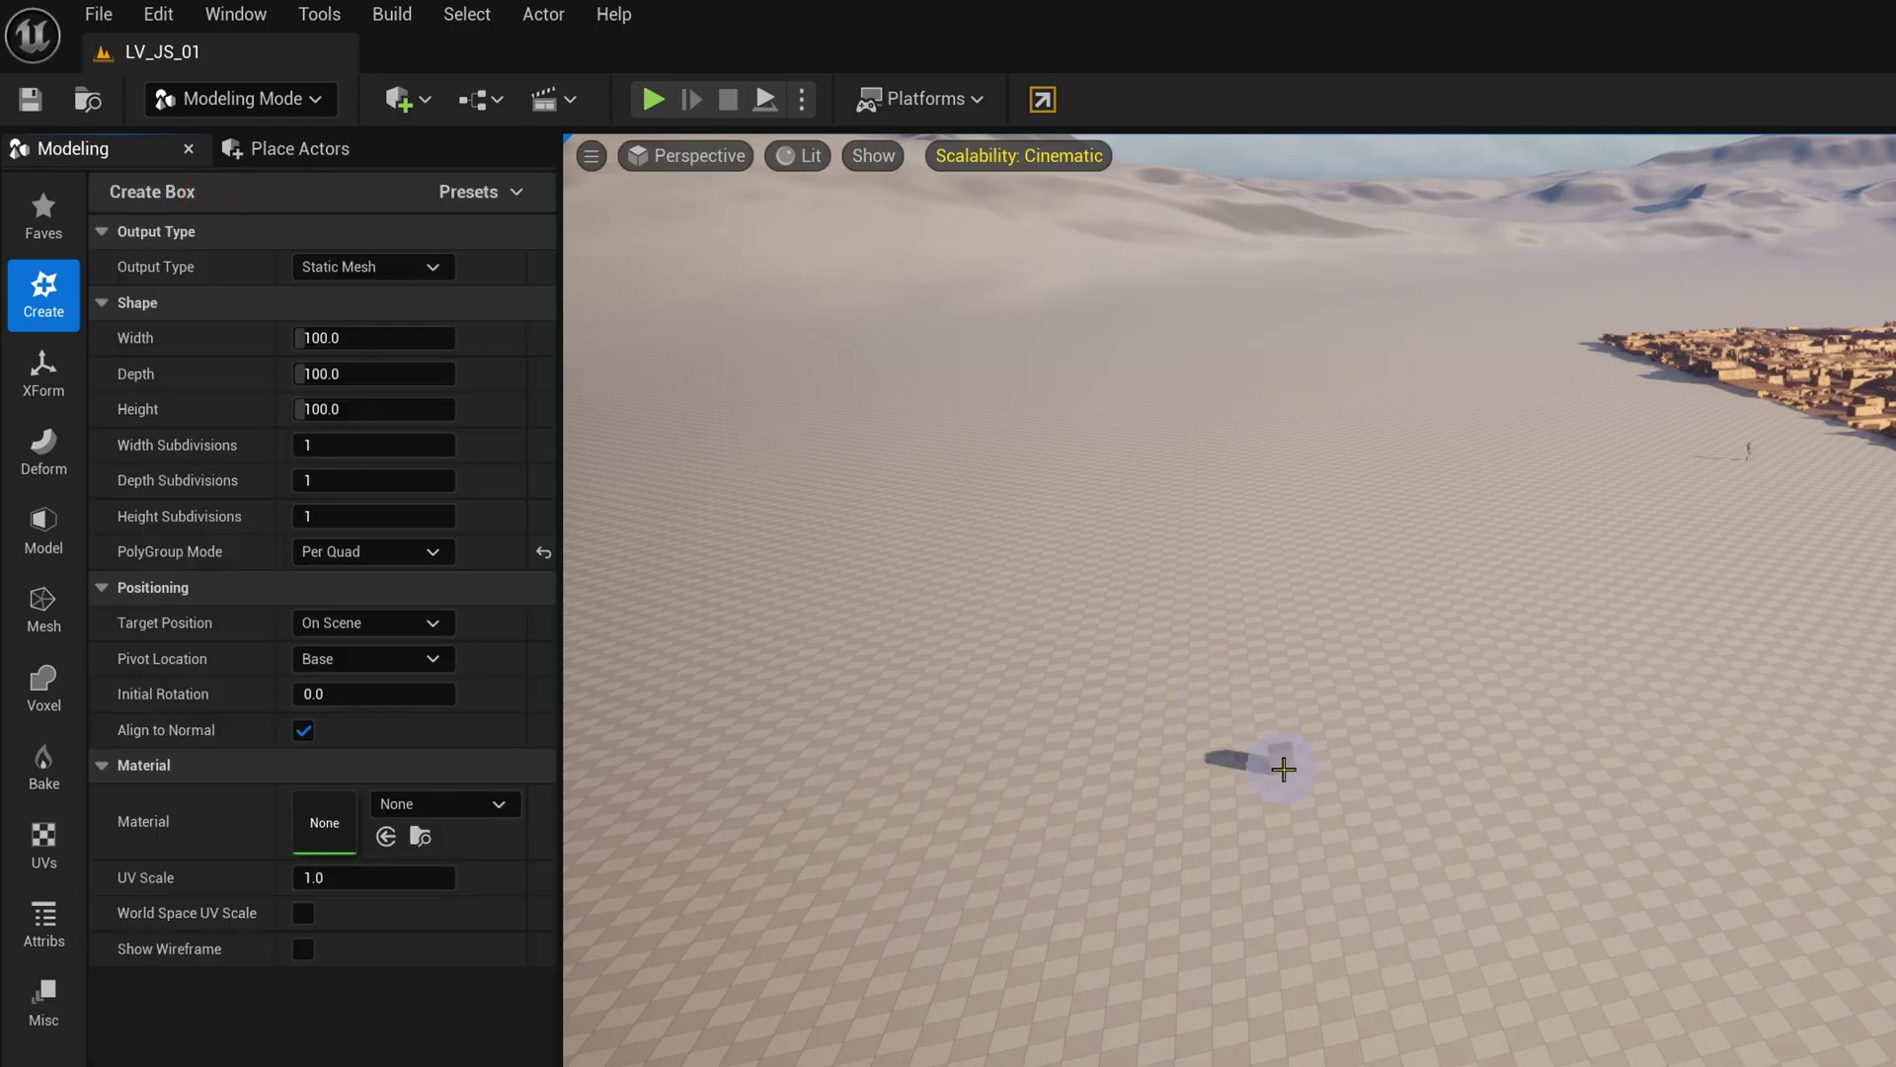
{"action": "left_click", "coordinate": [1284, 768]}
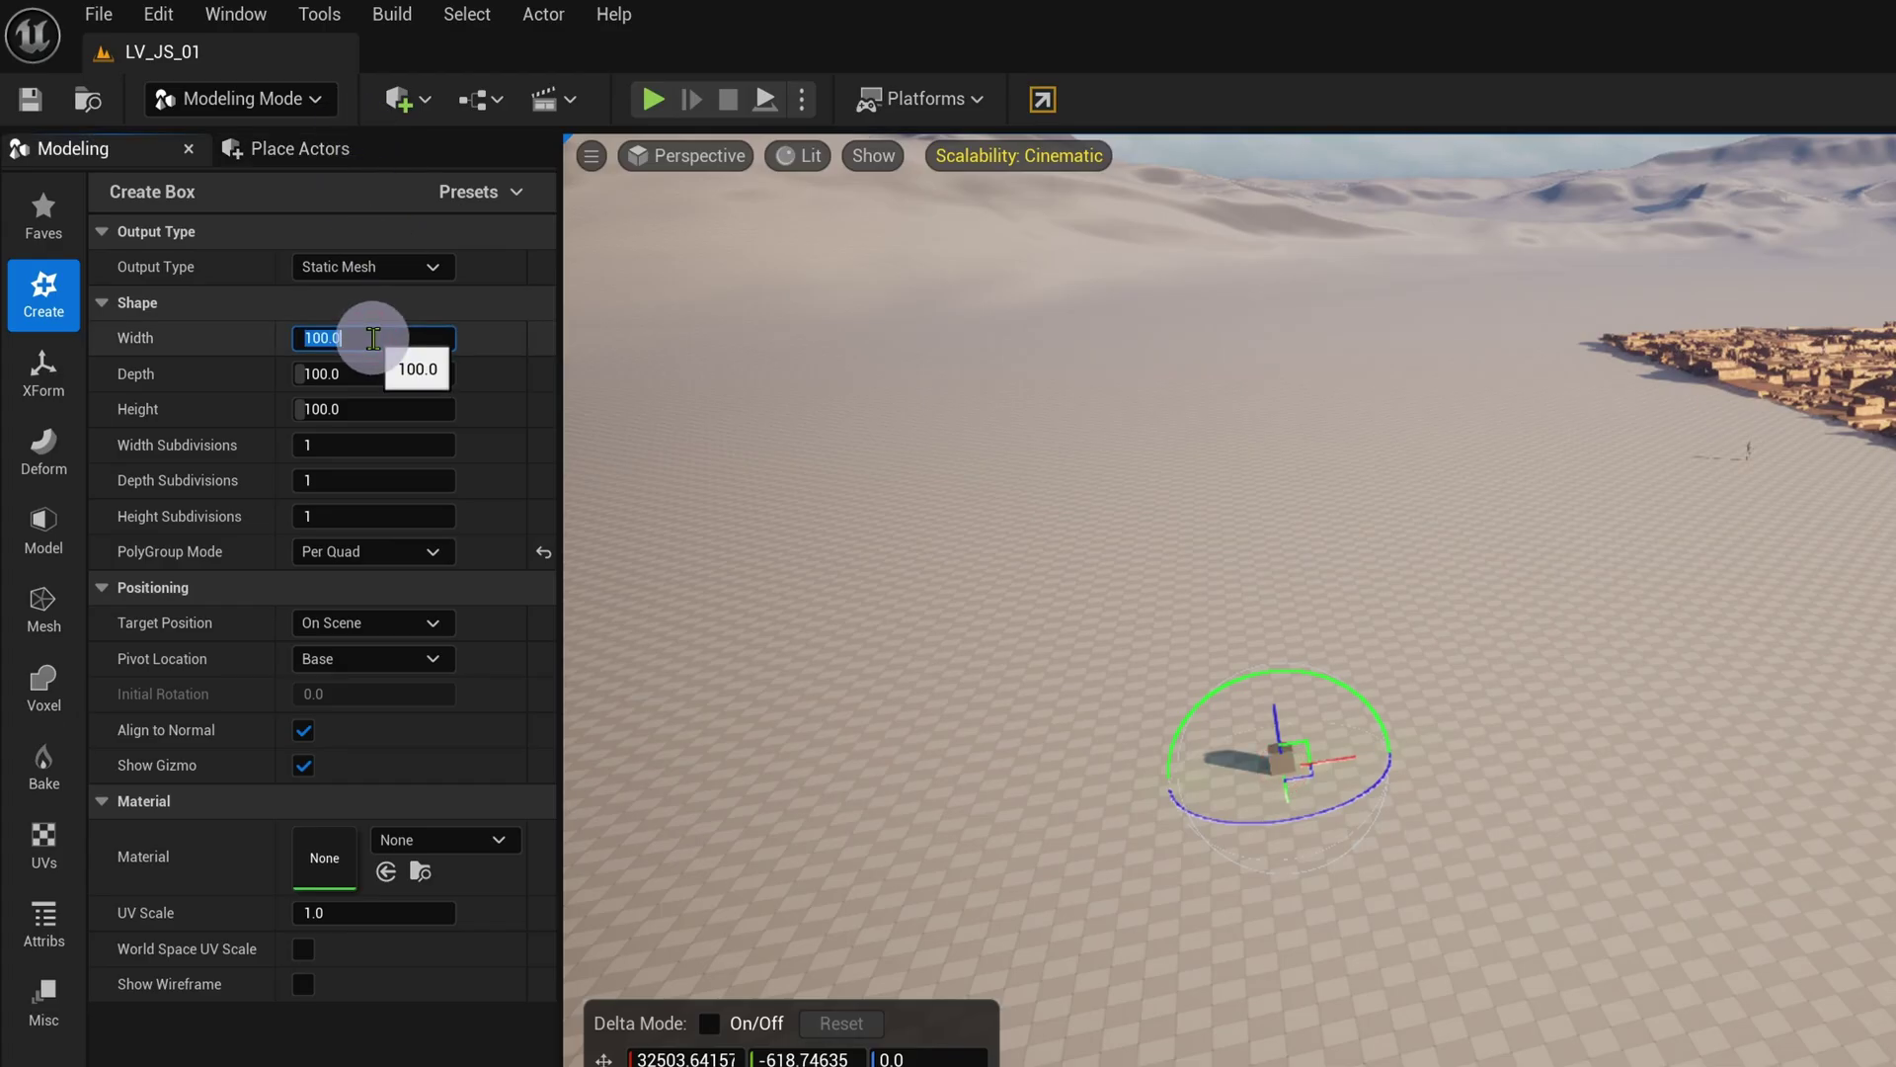
Step: Set the box's width, depth and height to 1000 and view it from the side
{"action": "type", "text": "100"}
{"action": "key", "text": "Tab"}
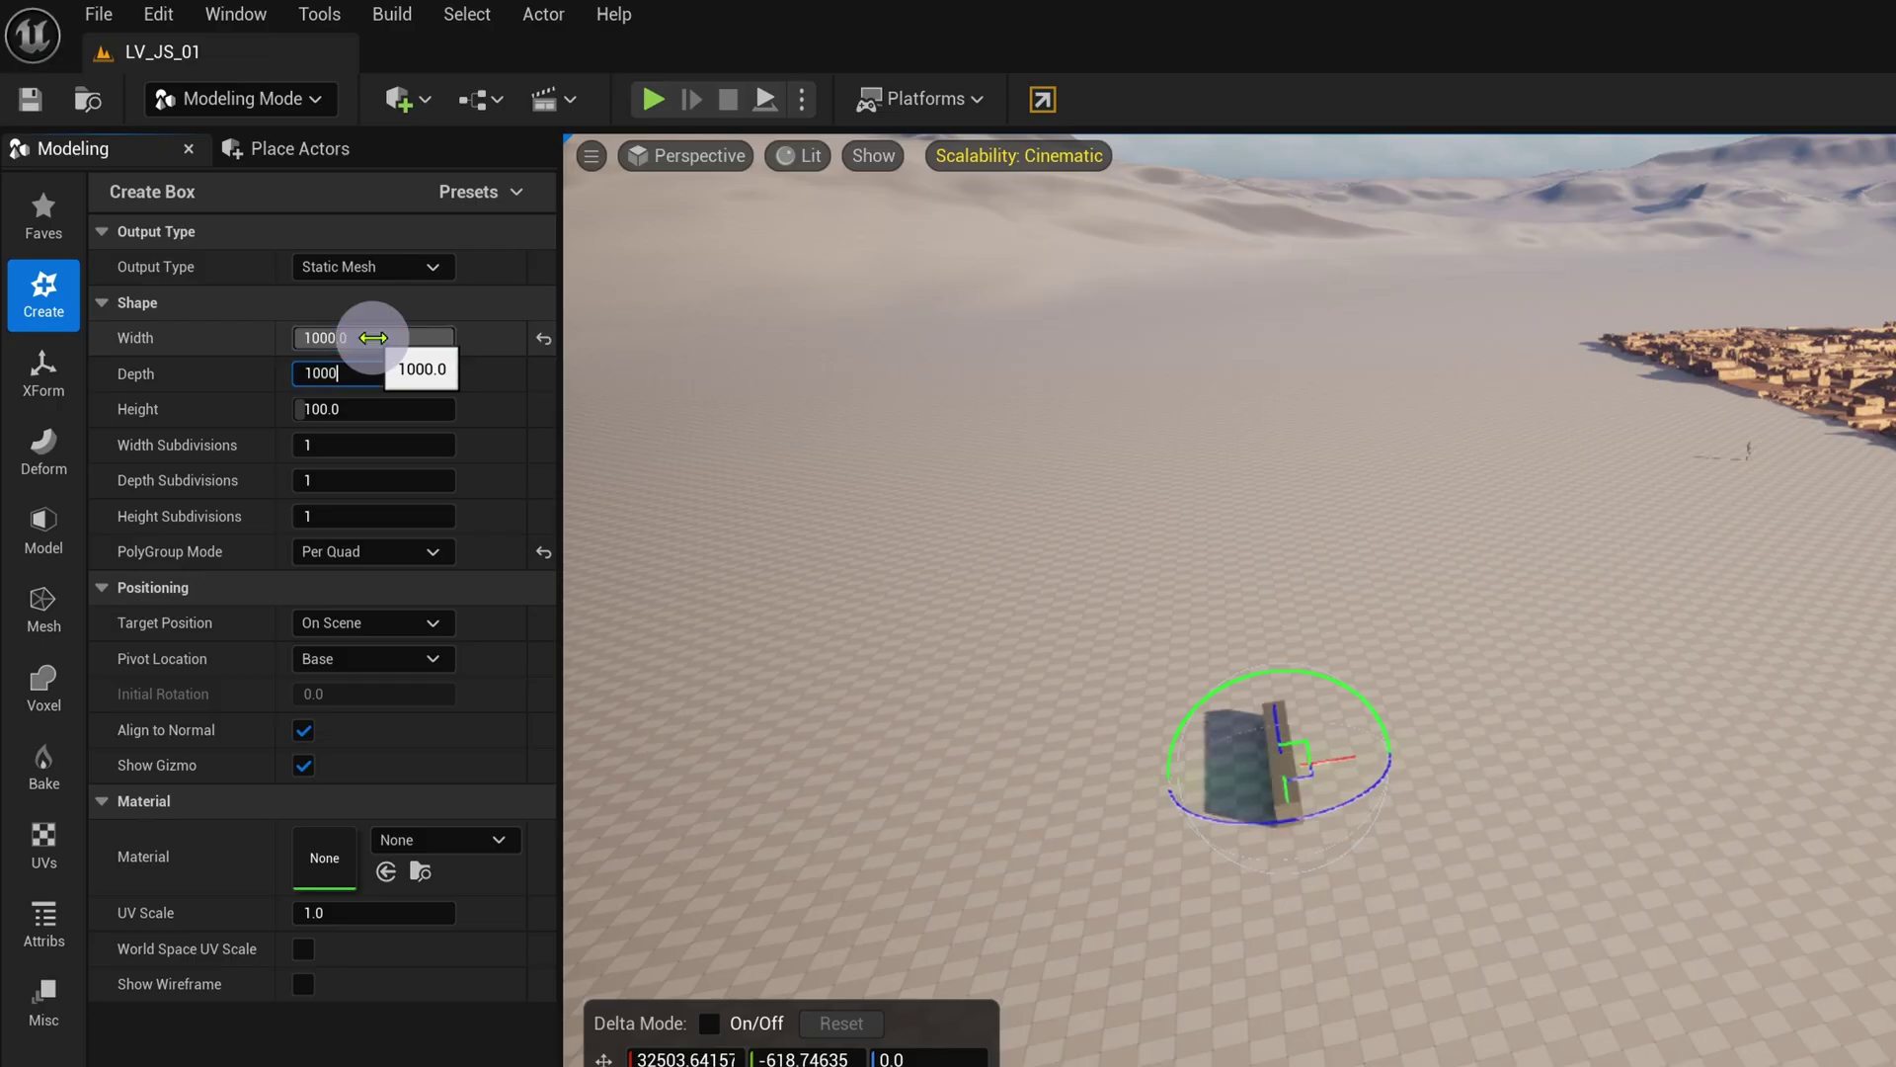
{"action": "key", "text": "Tab"}
{"action": "type", "text": "00"}
{"action": "key", "text": "Return"}
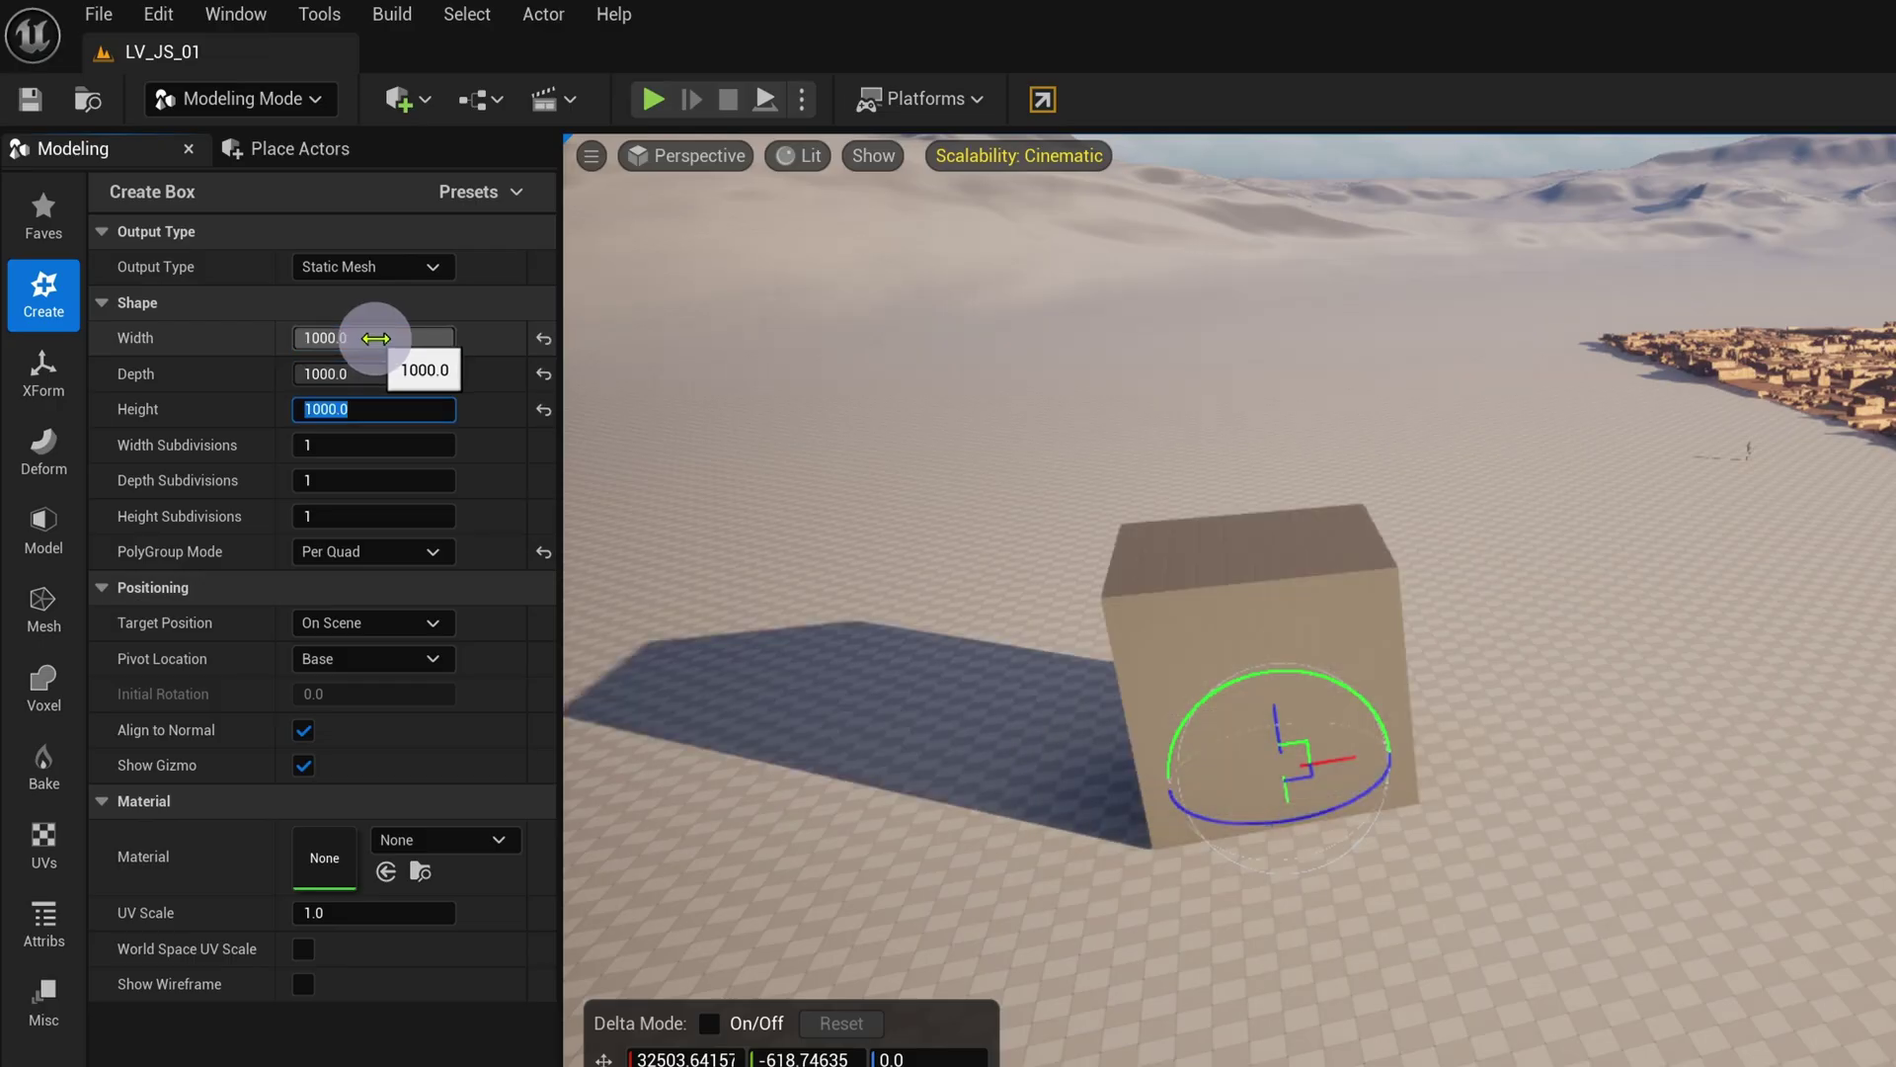
{"action": "right_click_drag", "start_coordinate": [1490, 649], "coordinate": [1464, 563]}
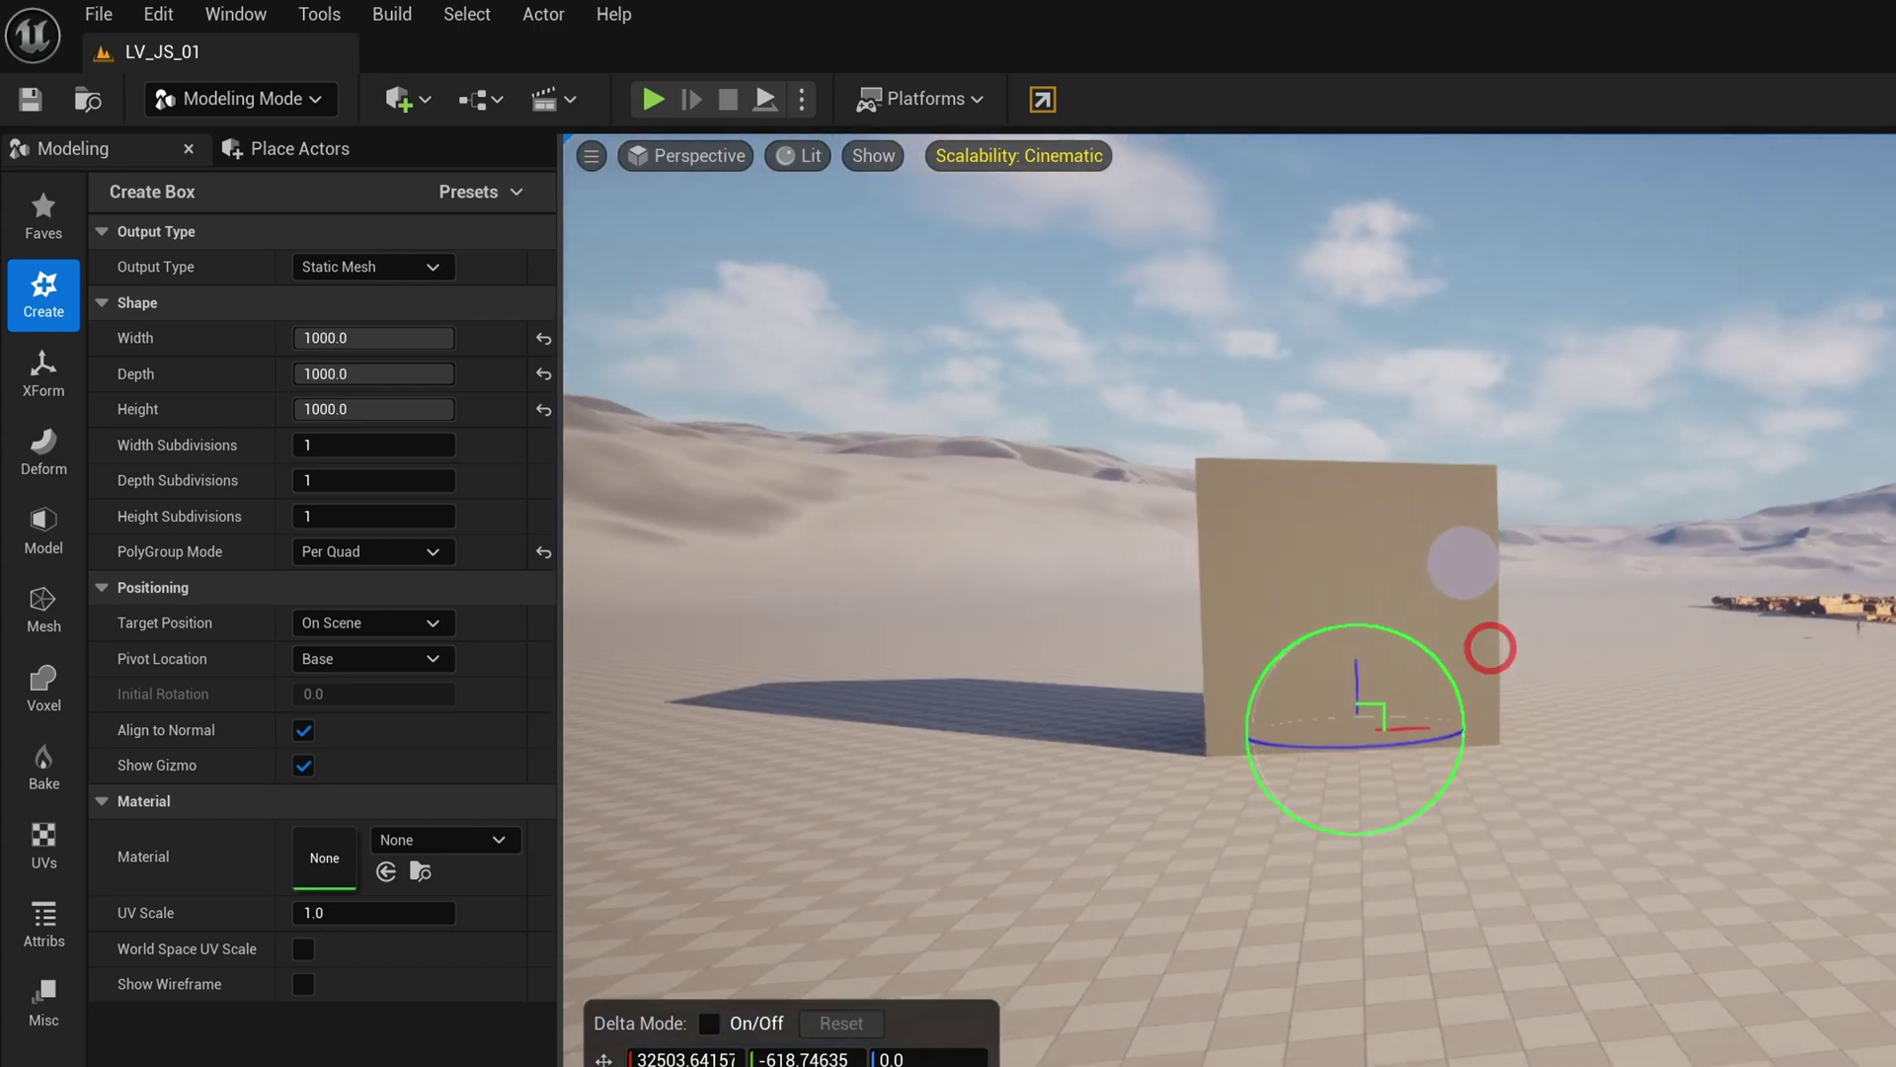
{"action": "right_click_drag", "start_coordinate": [1490, 649], "coordinate": [1492, 649]}
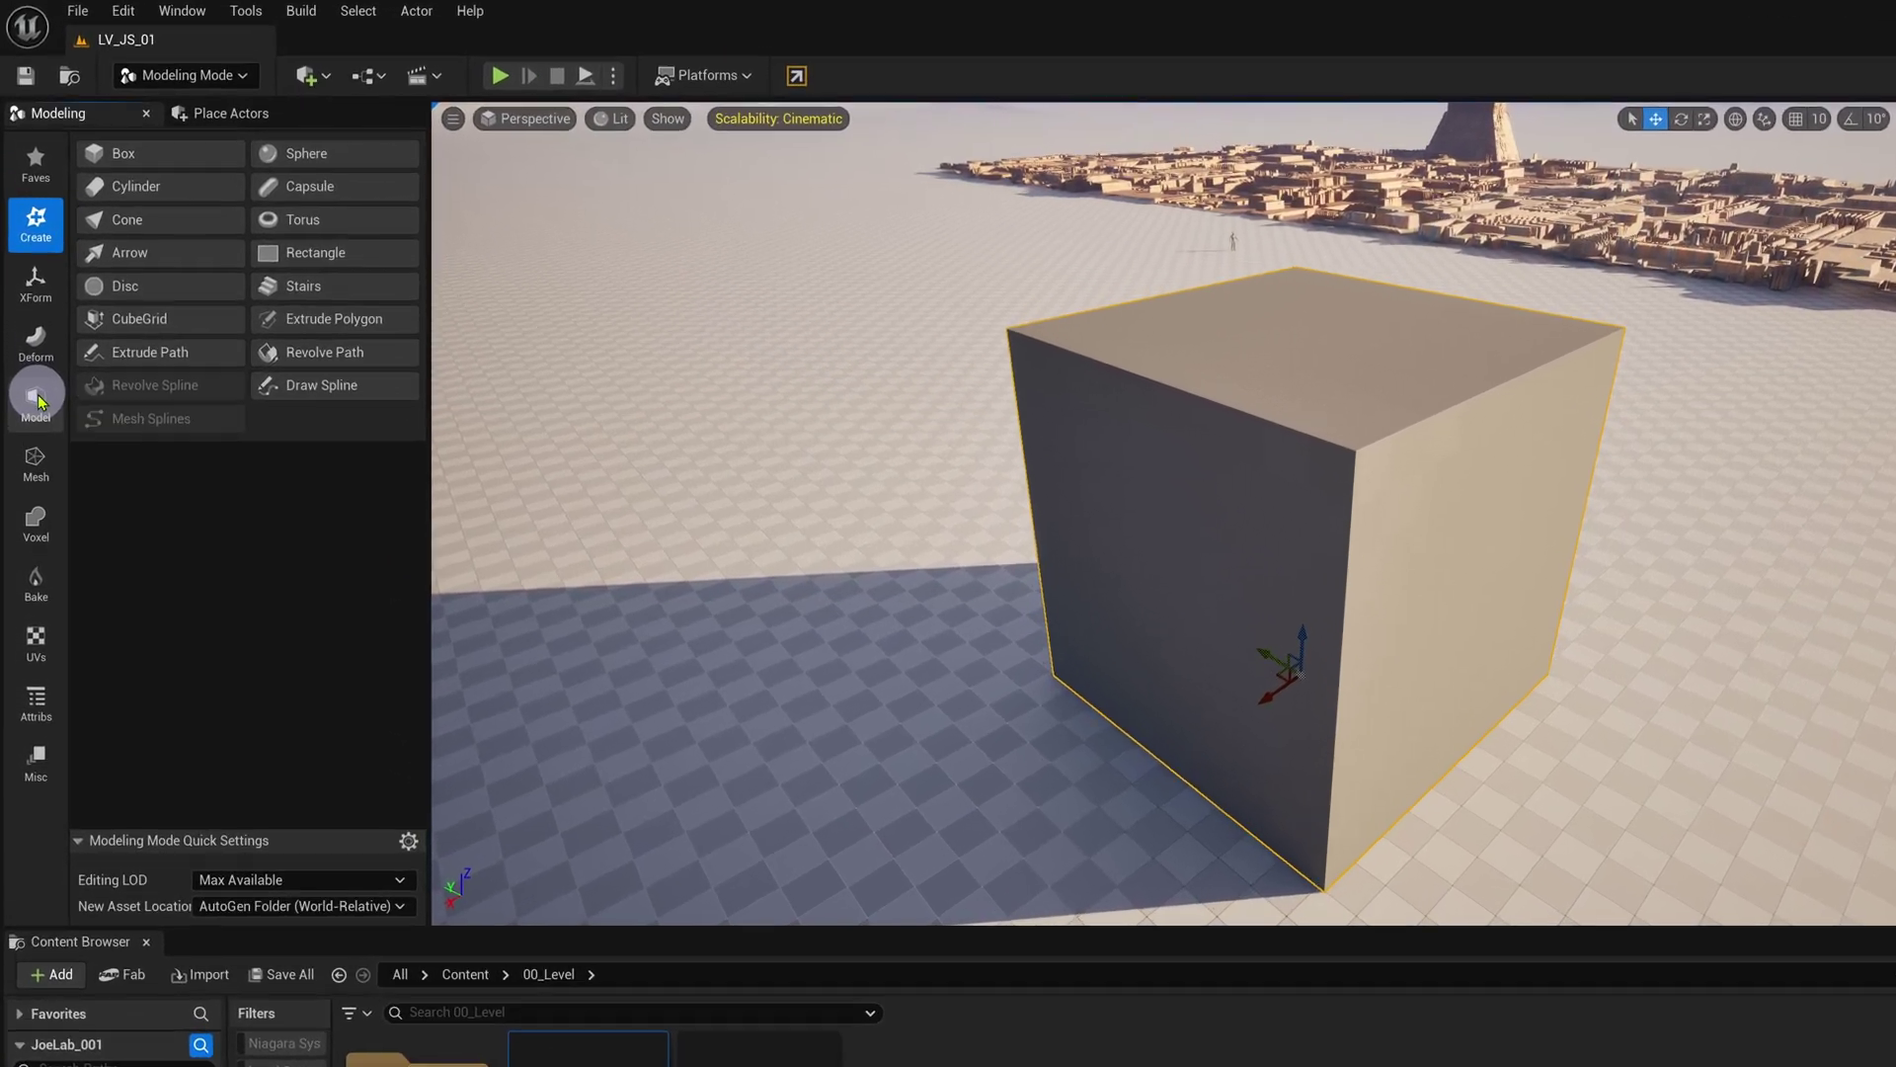
Step: In PolyGroup Edit, select the cube's top face and raise it with the Offset edit
{"action": "left_click", "coordinate": [31, 336]}
{"action": "left_click", "coordinate": [212, 178]}
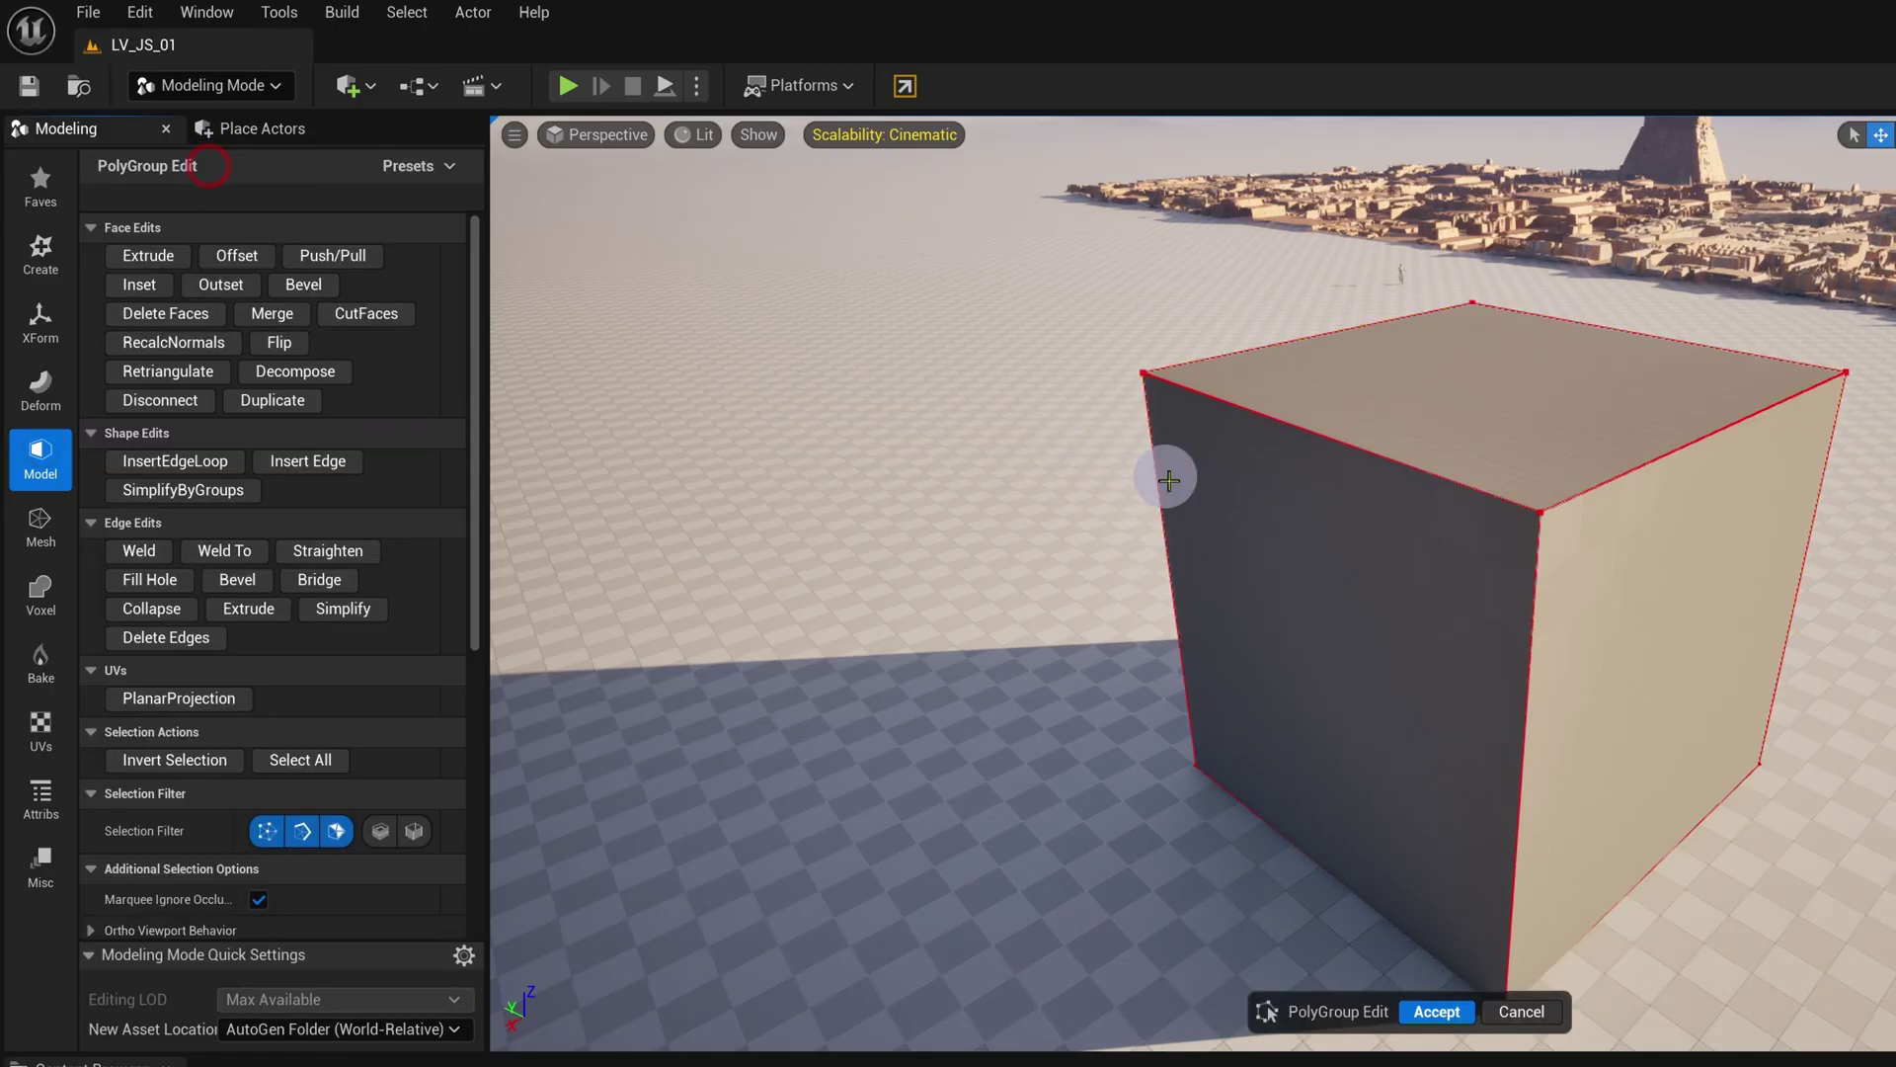
{"action": "left_click_drag", "start_coordinate": [1276, 559], "coordinate": [1317, 621], "text": "alt"}
{"action": "left_click", "coordinate": [1316, 621]}
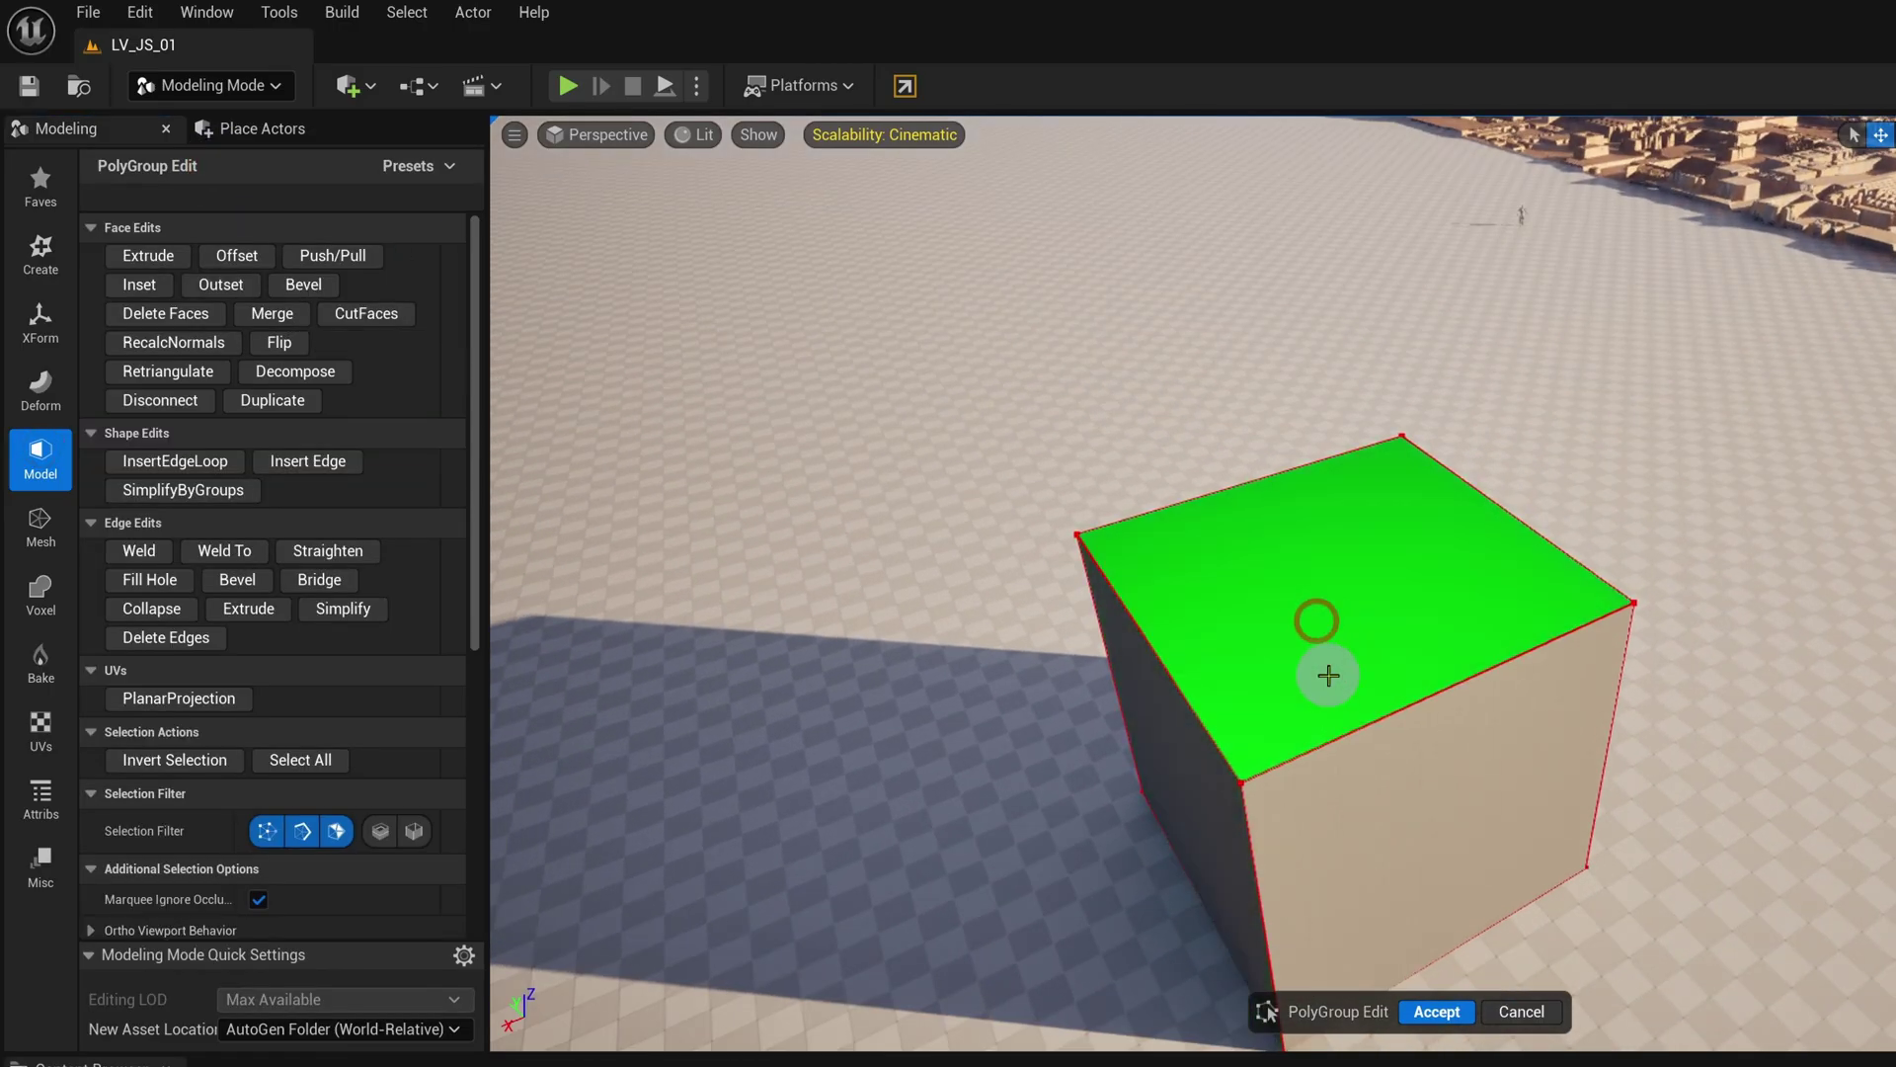
{"action": "left_click", "coordinate": [1332, 599]}
{"action": "scroll", "coordinate": [1443, 593], "scroll_direction": "down", "scroll_amount": 3}
{"action": "left_click", "coordinate": [1331, 599]}
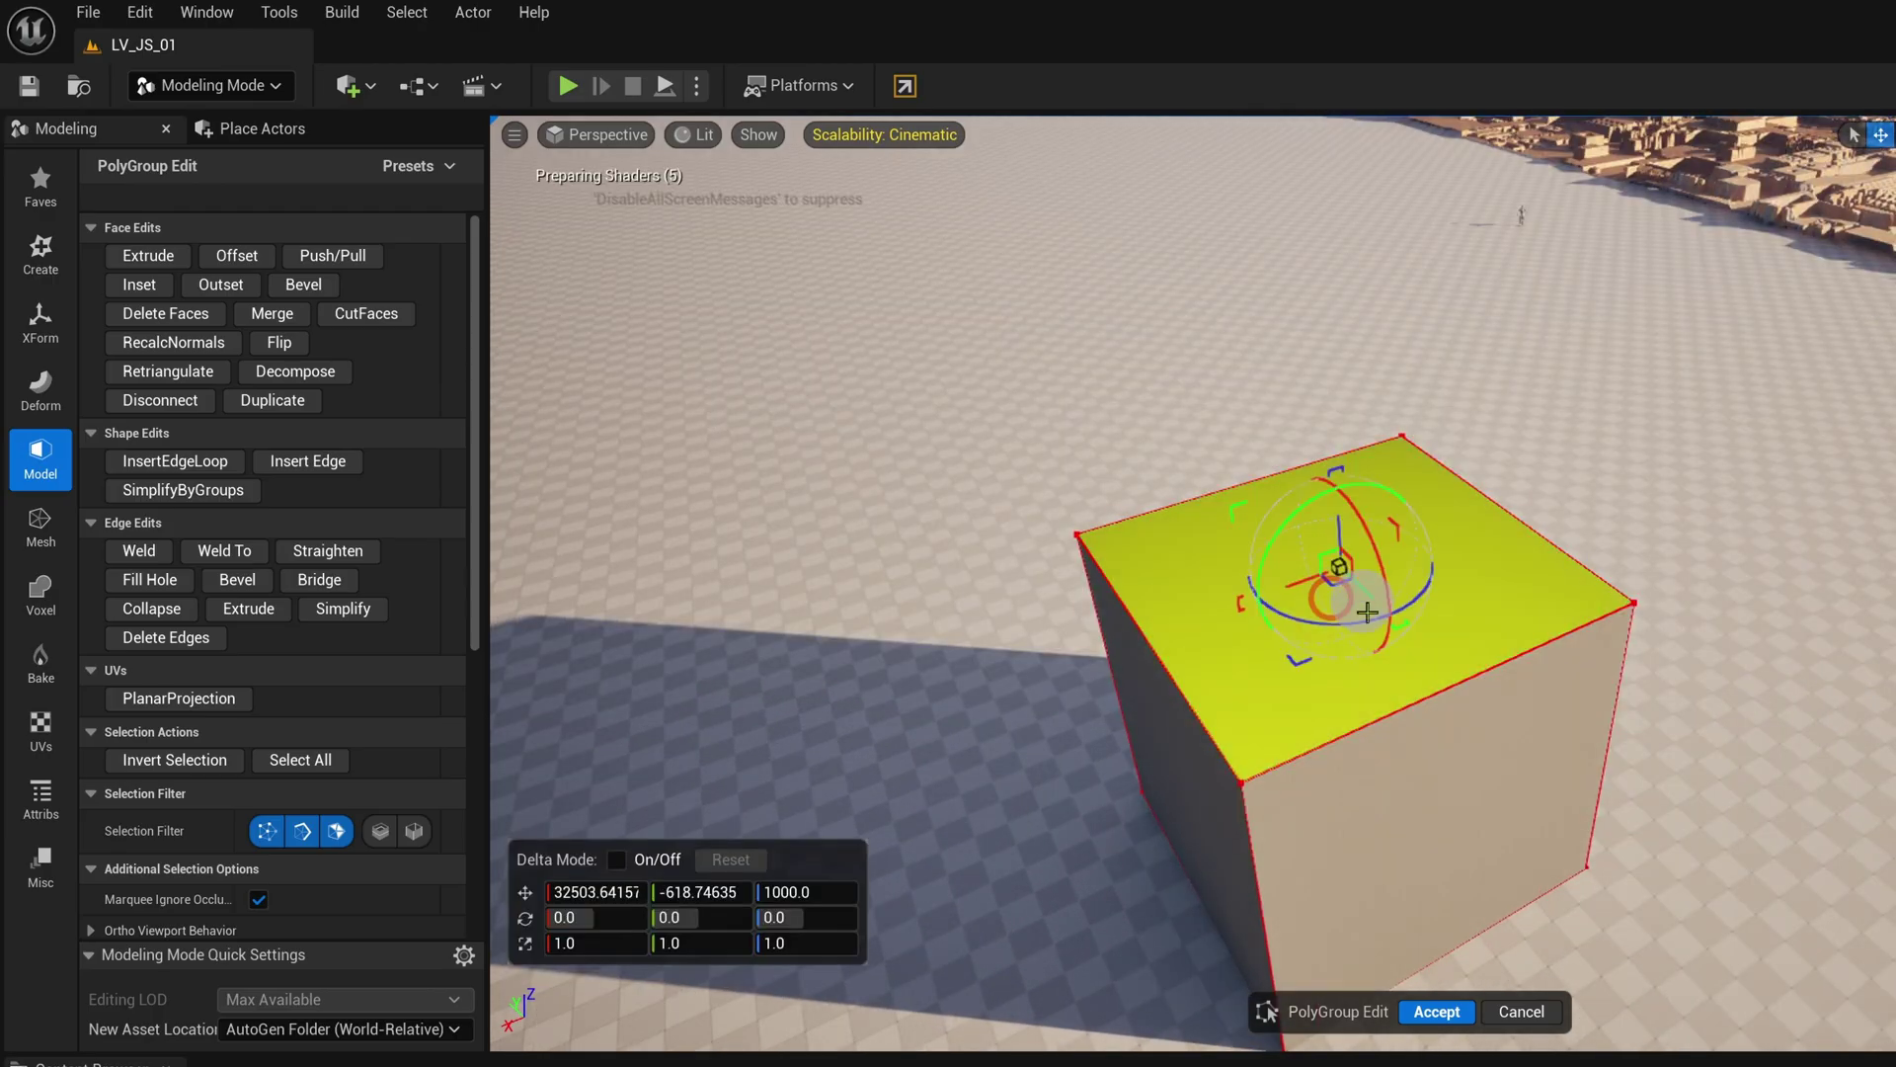
{"action": "left_click_drag", "start_coordinate": [1445, 593], "coordinate": [1444, 565], "text": "alt"}
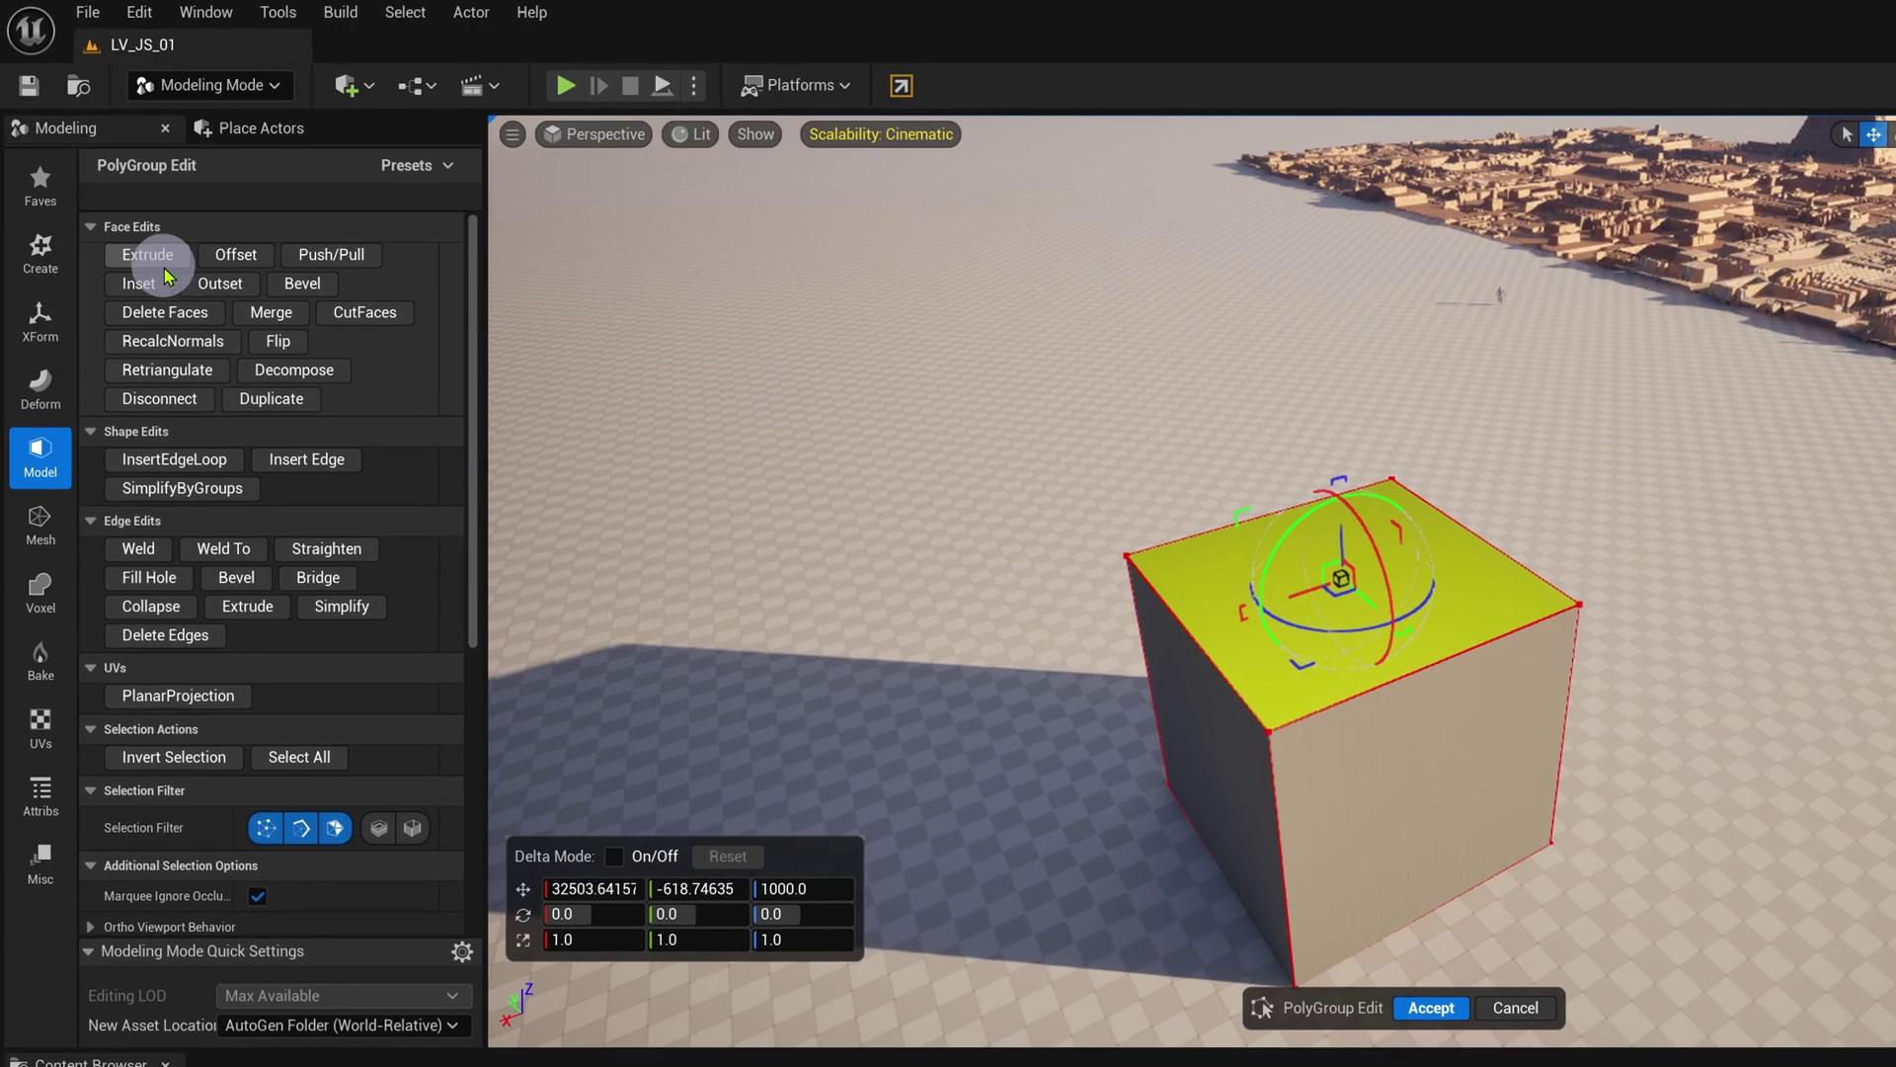
{"action": "left_click", "coordinate": [237, 255]}
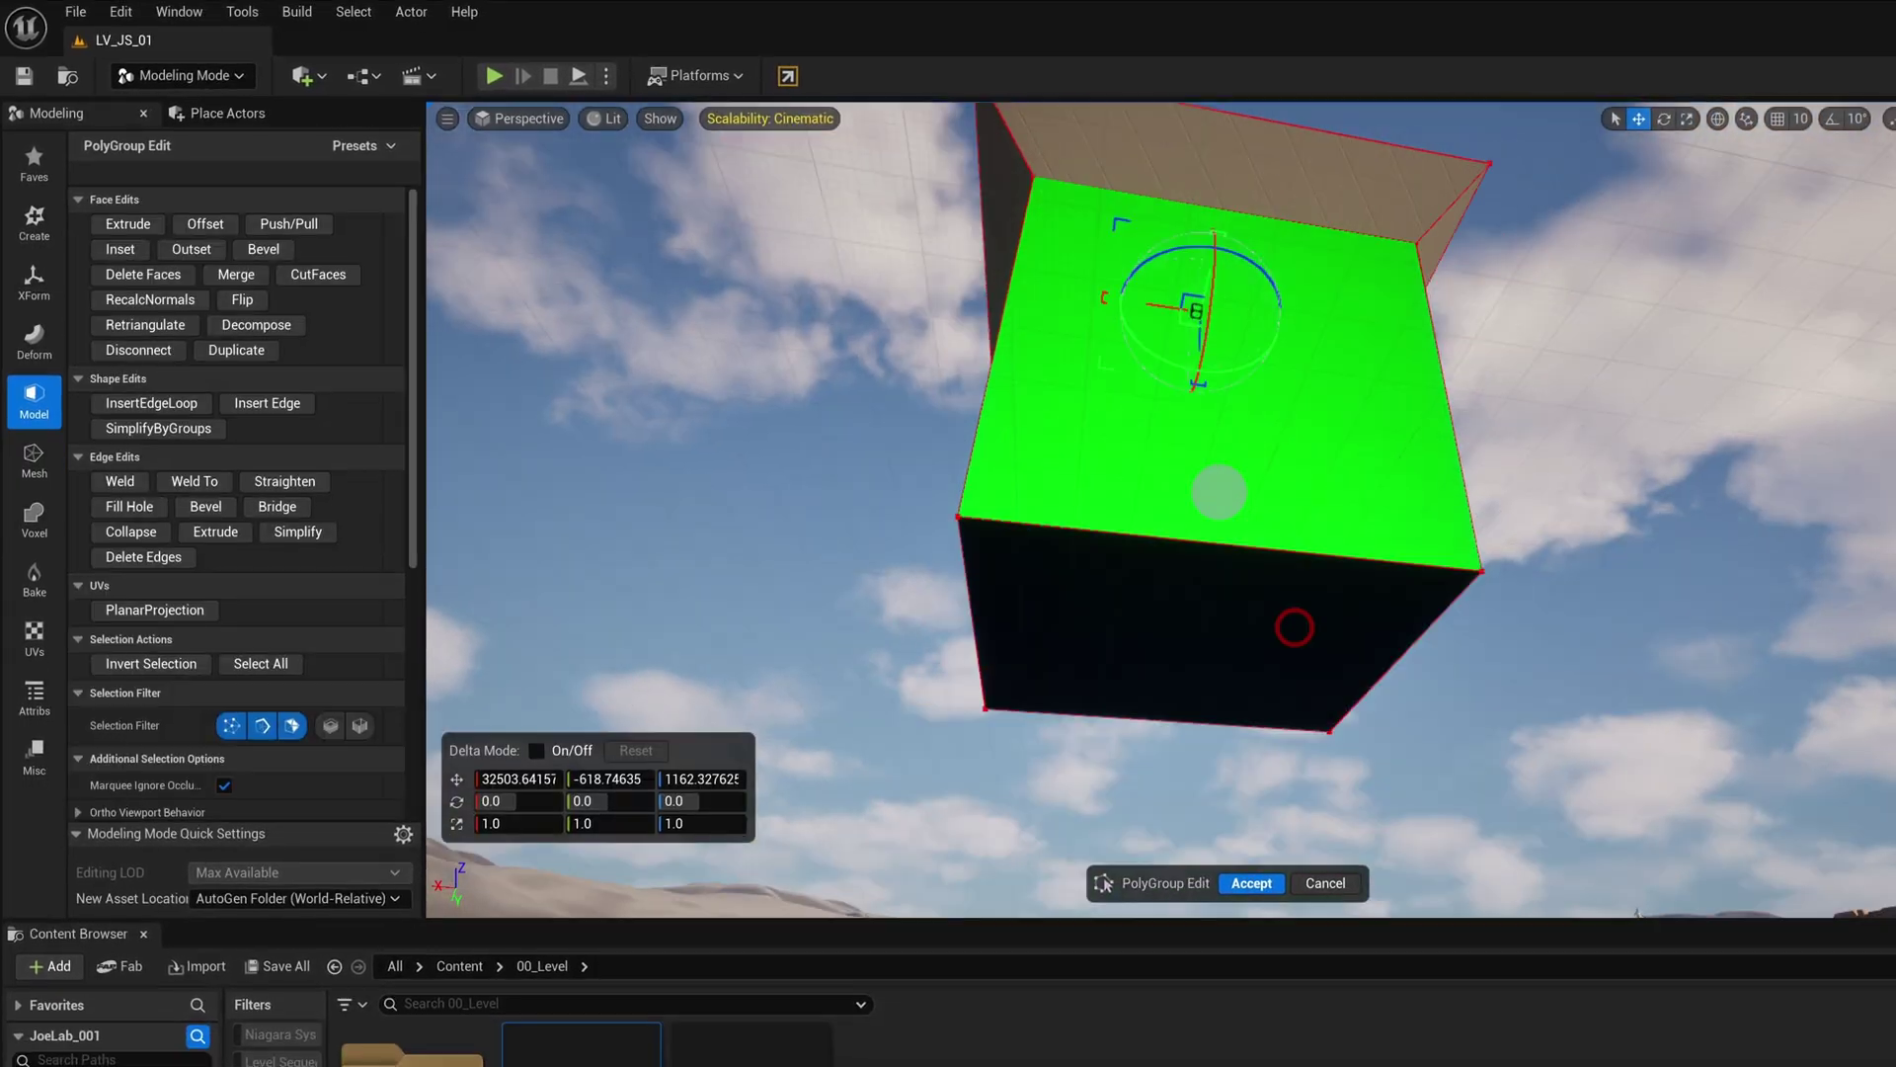
Step: Select the cube's bottom face and scale it up in X and Y into a wide base
{"action": "left_click", "coordinate": [1215, 580]}
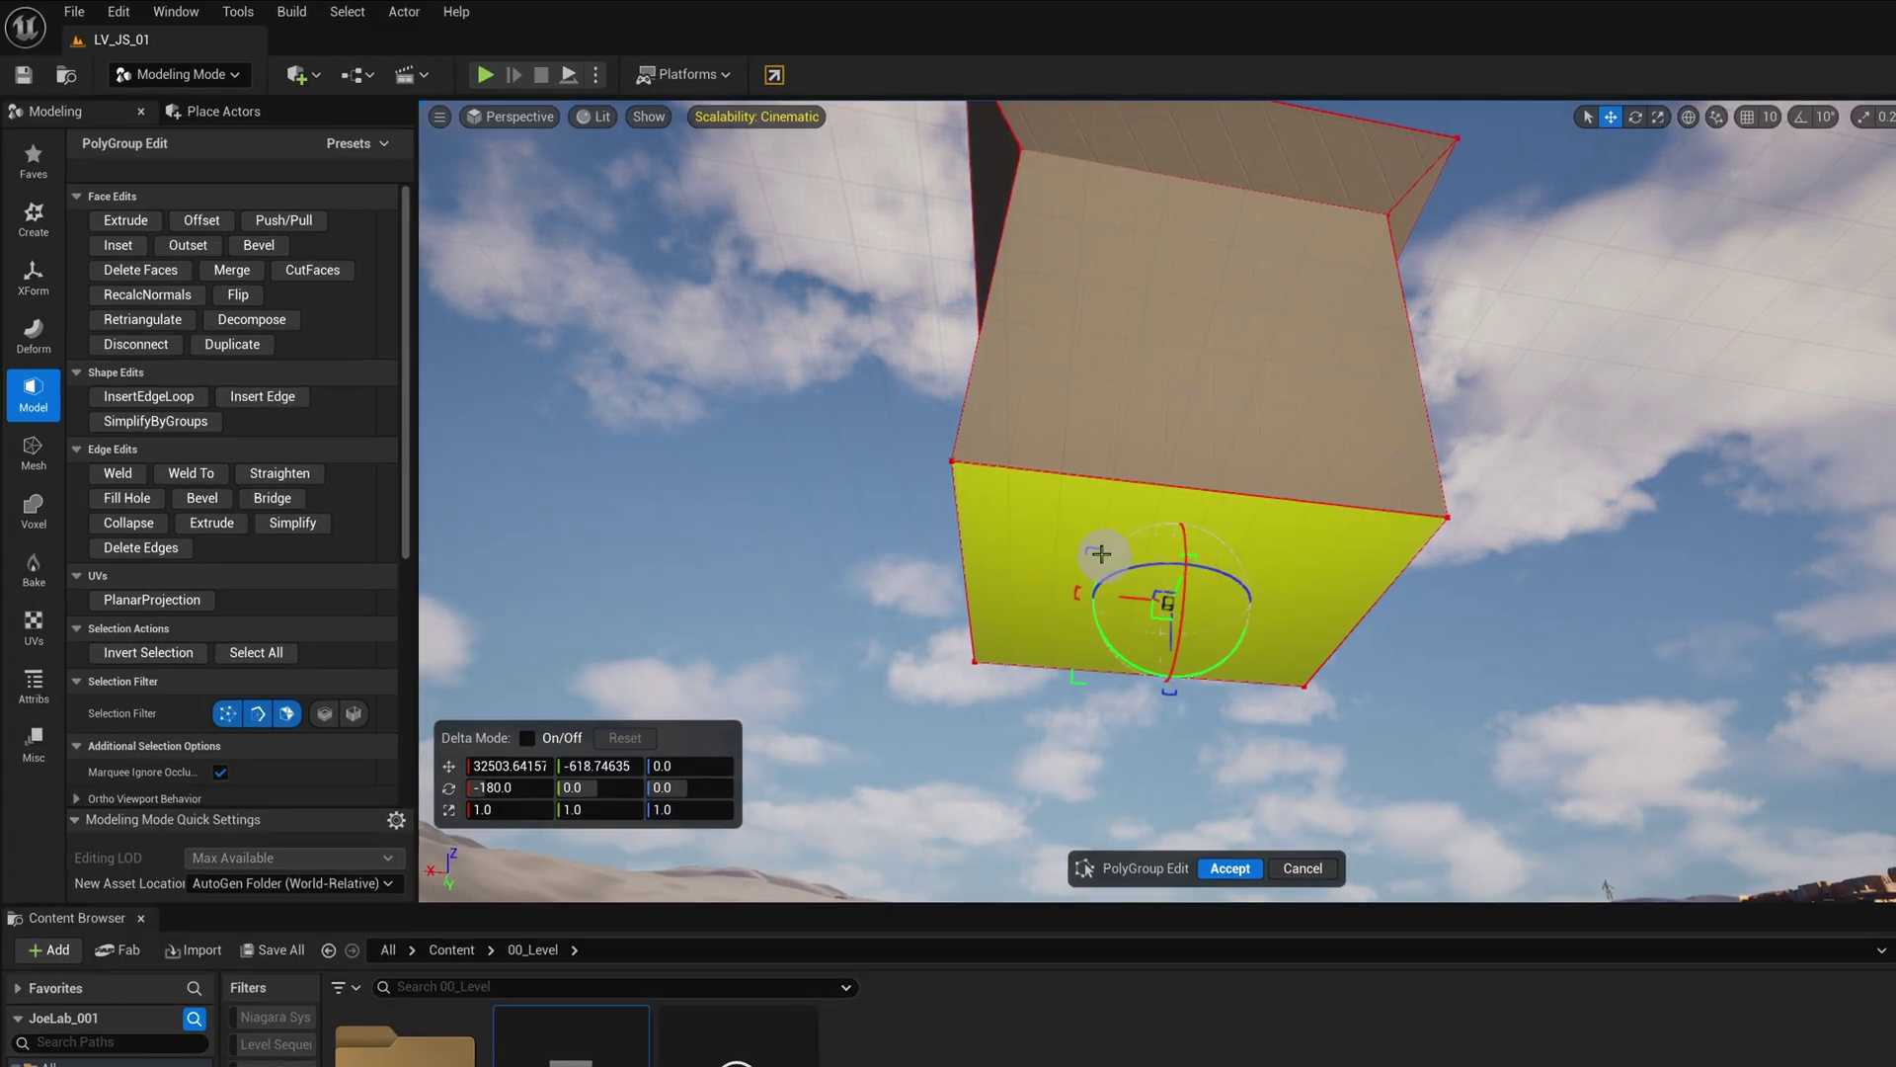
{"action": "left_click_drag", "start_coordinate": [1087, 548], "coordinate": [1082, 544]}
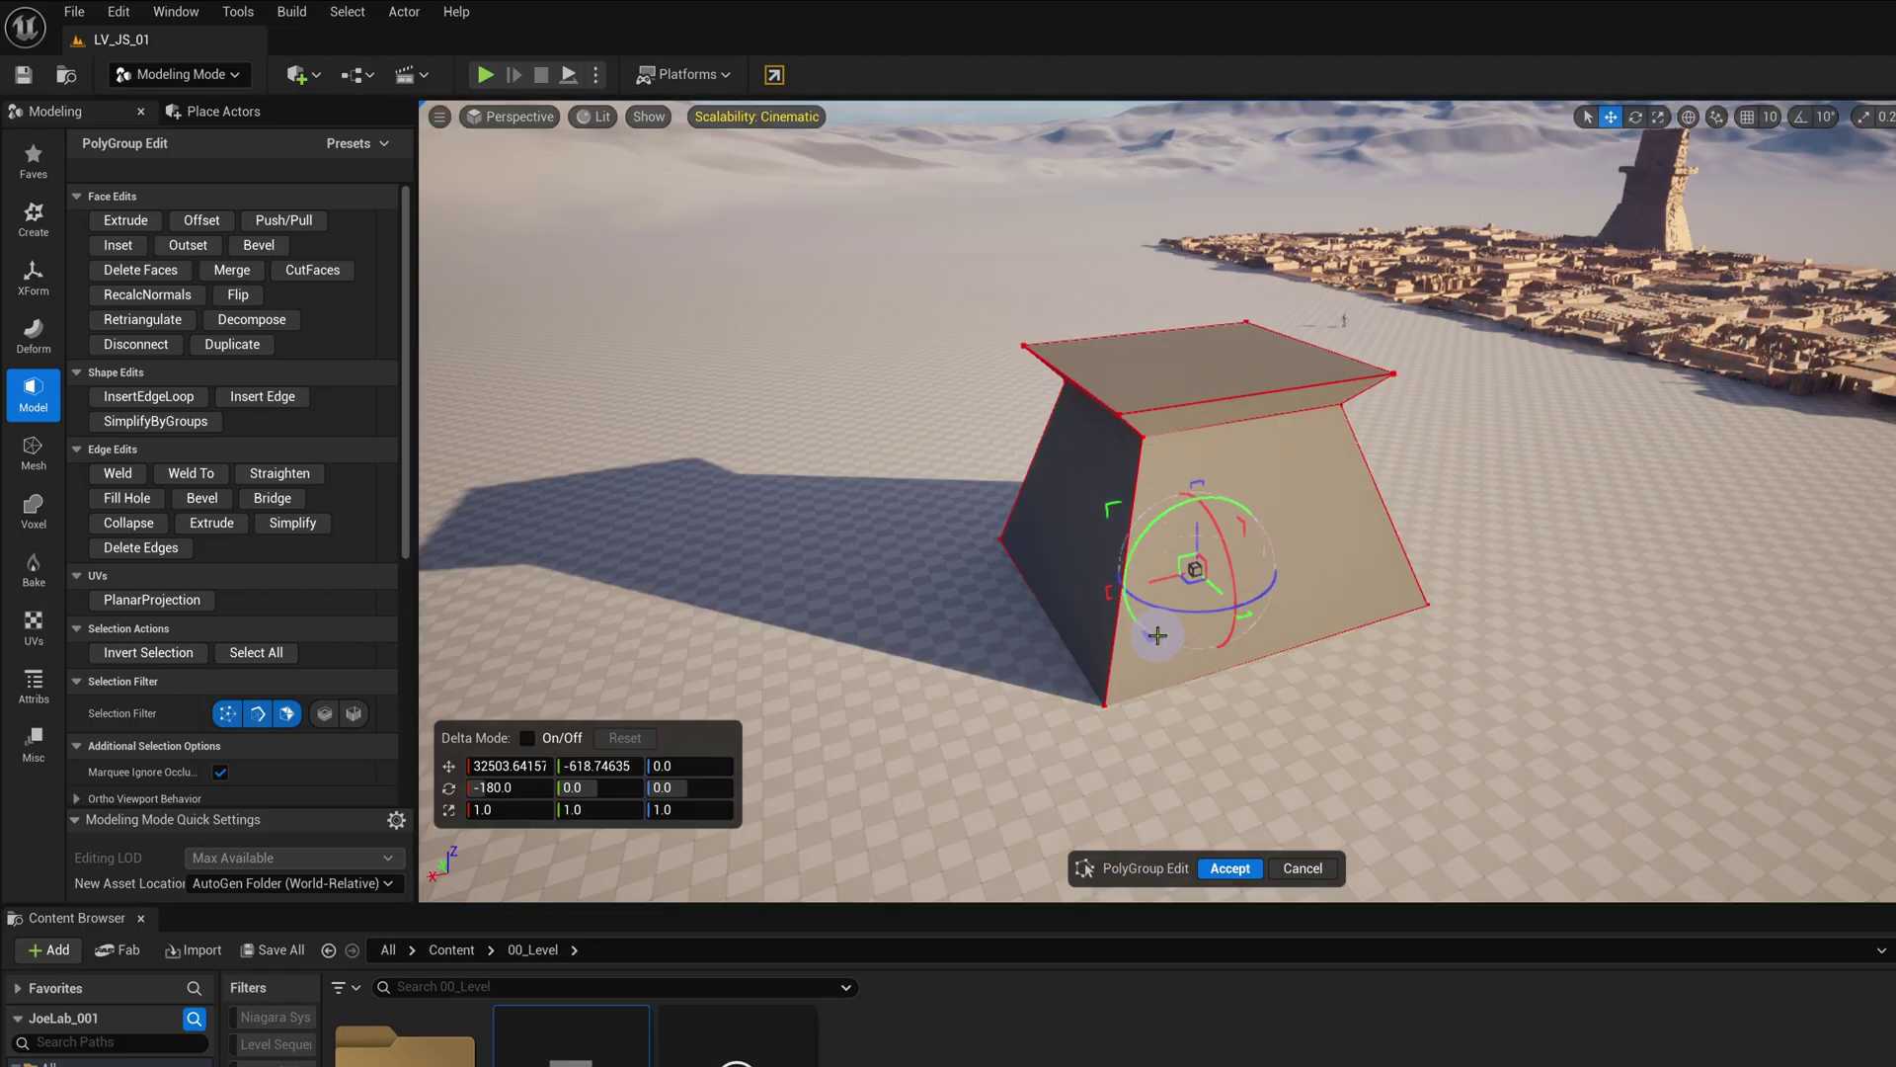
{"action": "mouse_move", "coordinate": [1133, 492]}
{"action": "left_mouse_down"}
{"action": "mouse_move", "coordinate": [1148, 655]}
{"action": "mouse_move", "coordinate": [1165, 641]}
{"action": "left_mouse_up"}
{"action": "right_click_drag", "start_coordinate": [1165, 641], "coordinate": [1310, 382]}
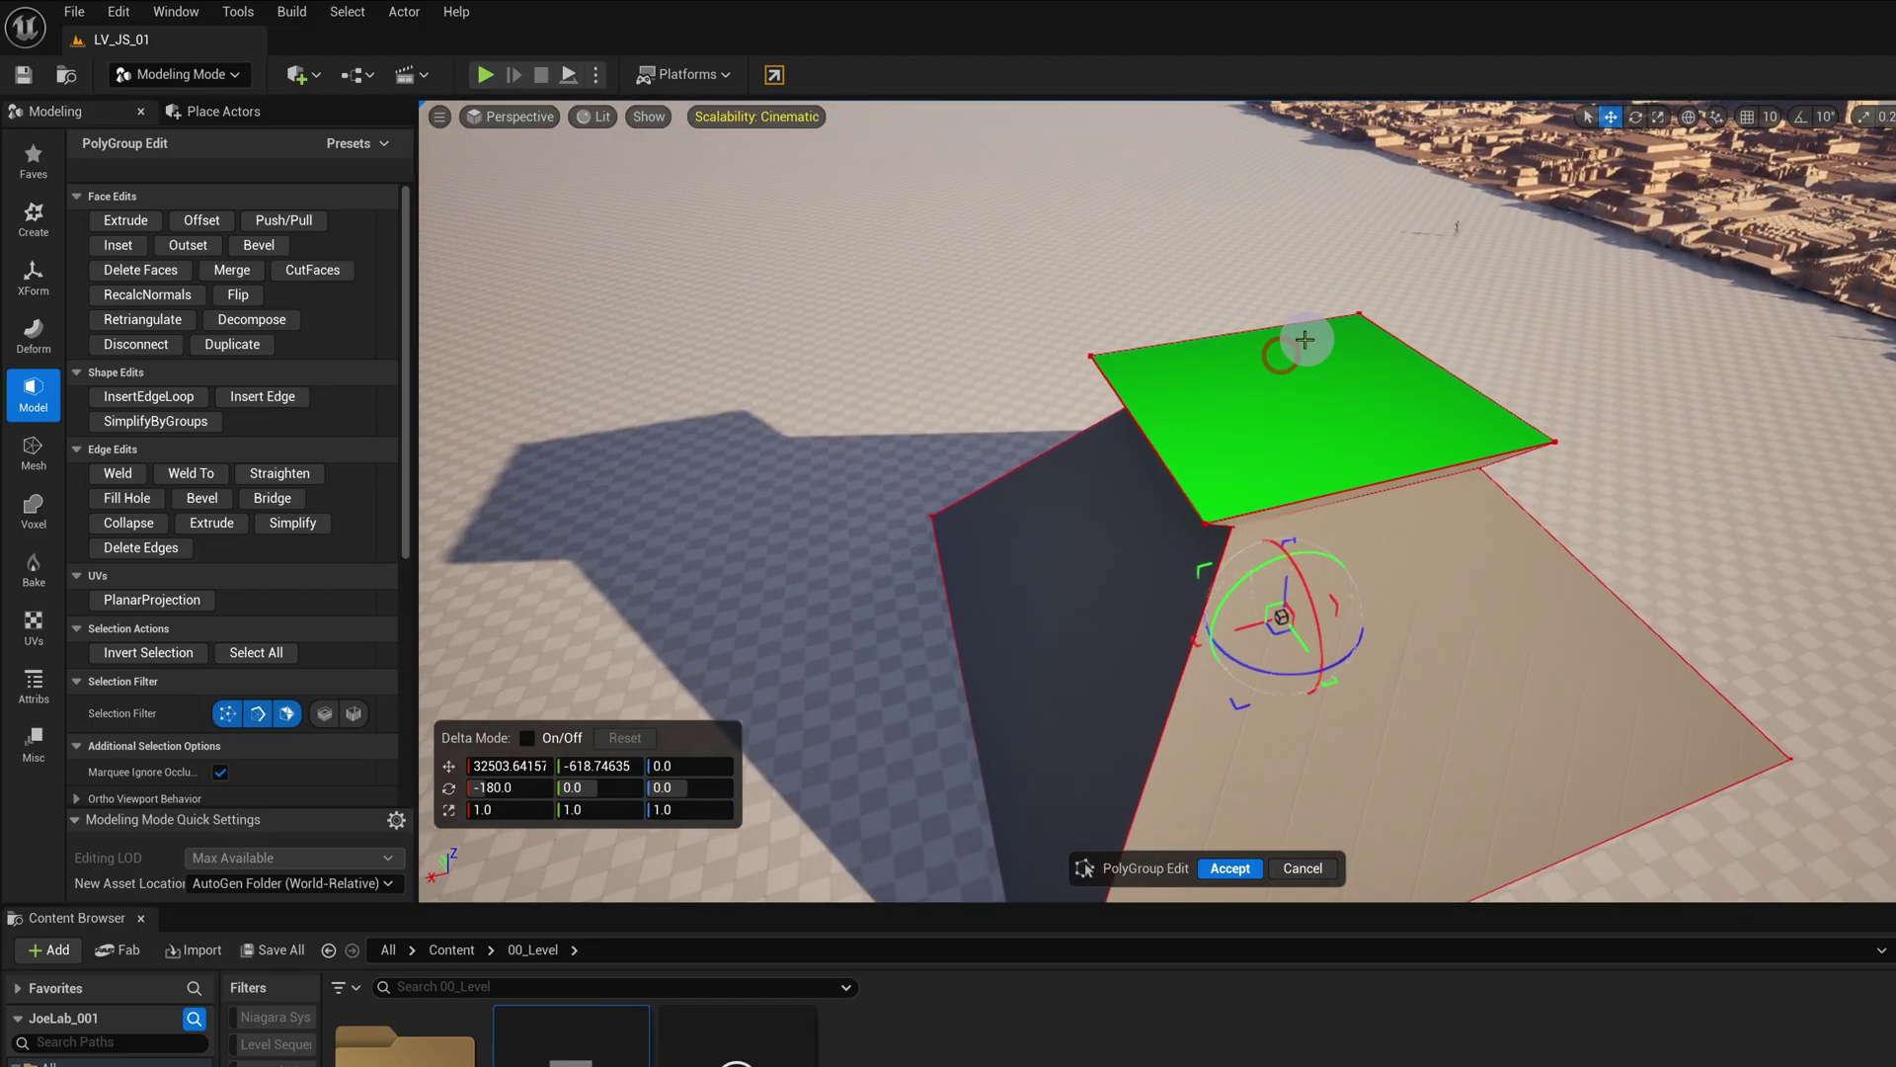
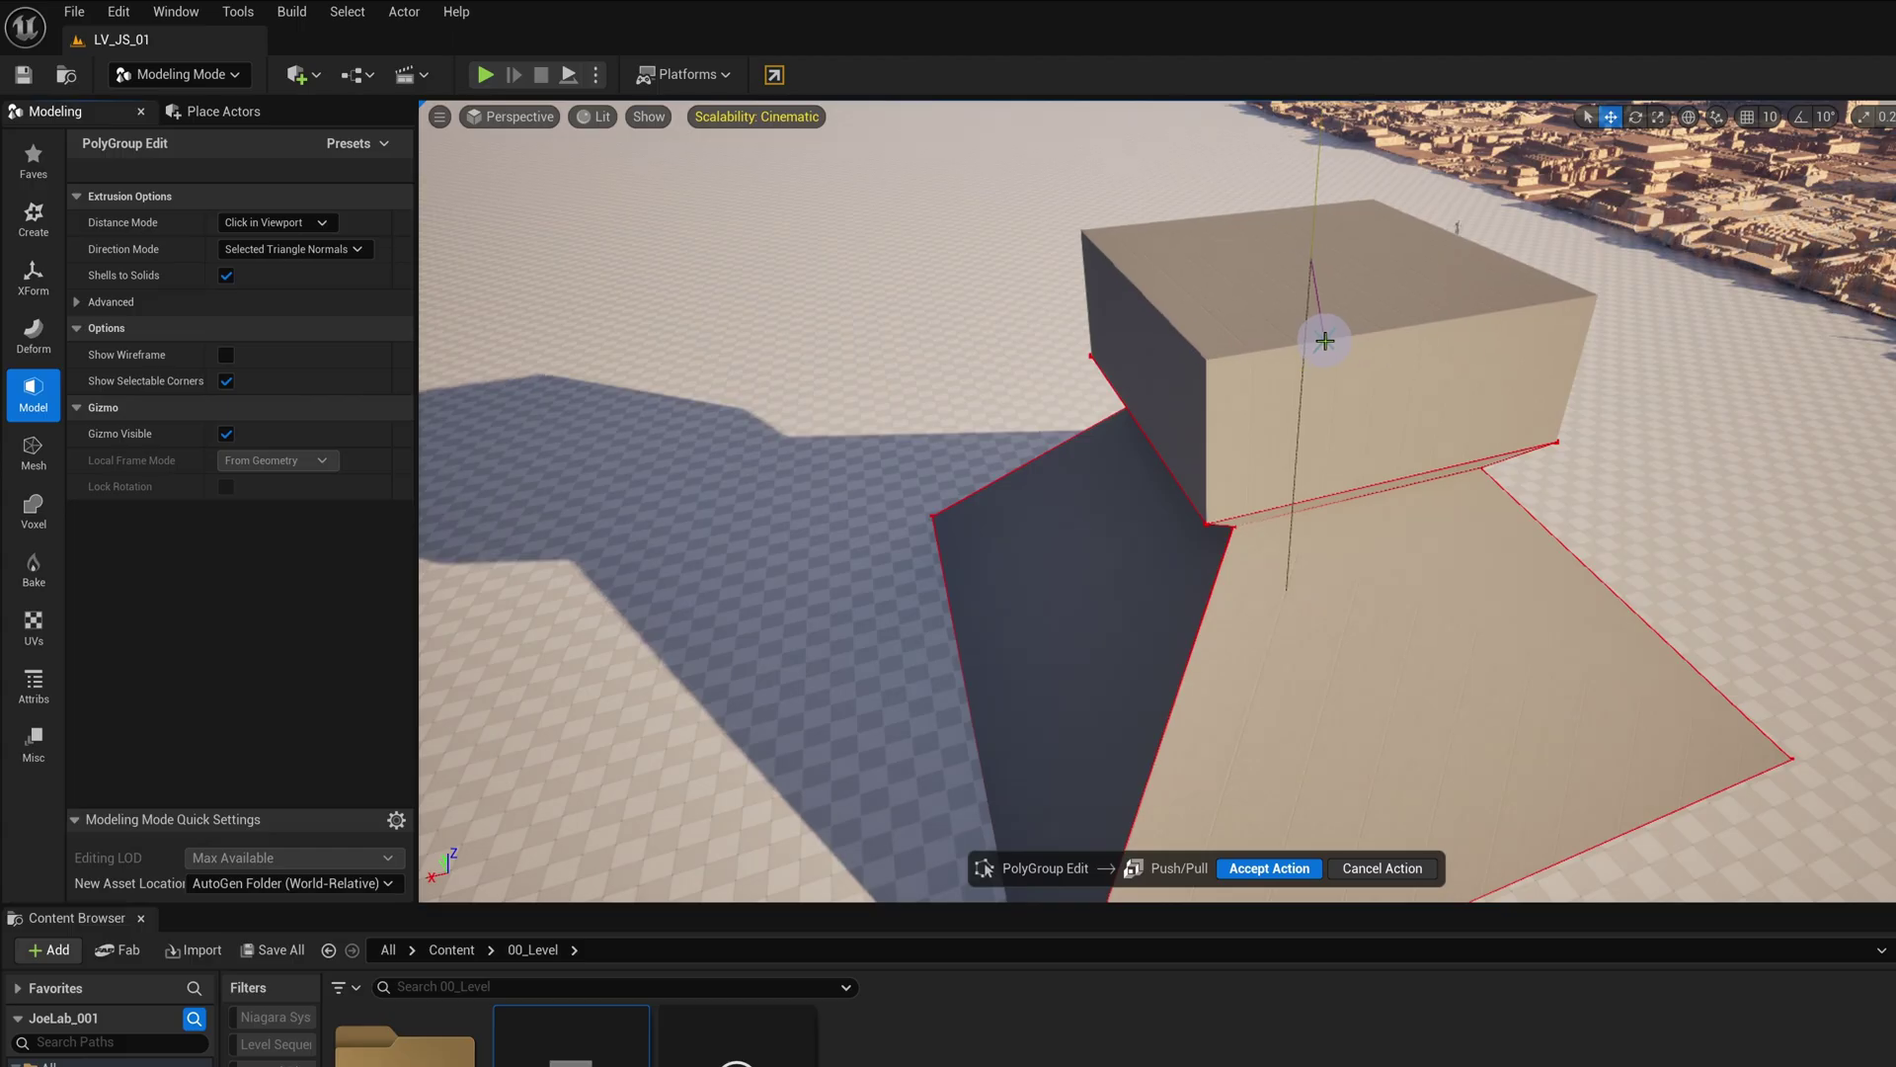
Step: Commit the extrusion, then shrink the block's top face so the block tapers upward
{"action": "left_click", "coordinate": [1328, 348]}
{"action": "left_click", "coordinate": [1323, 258]}
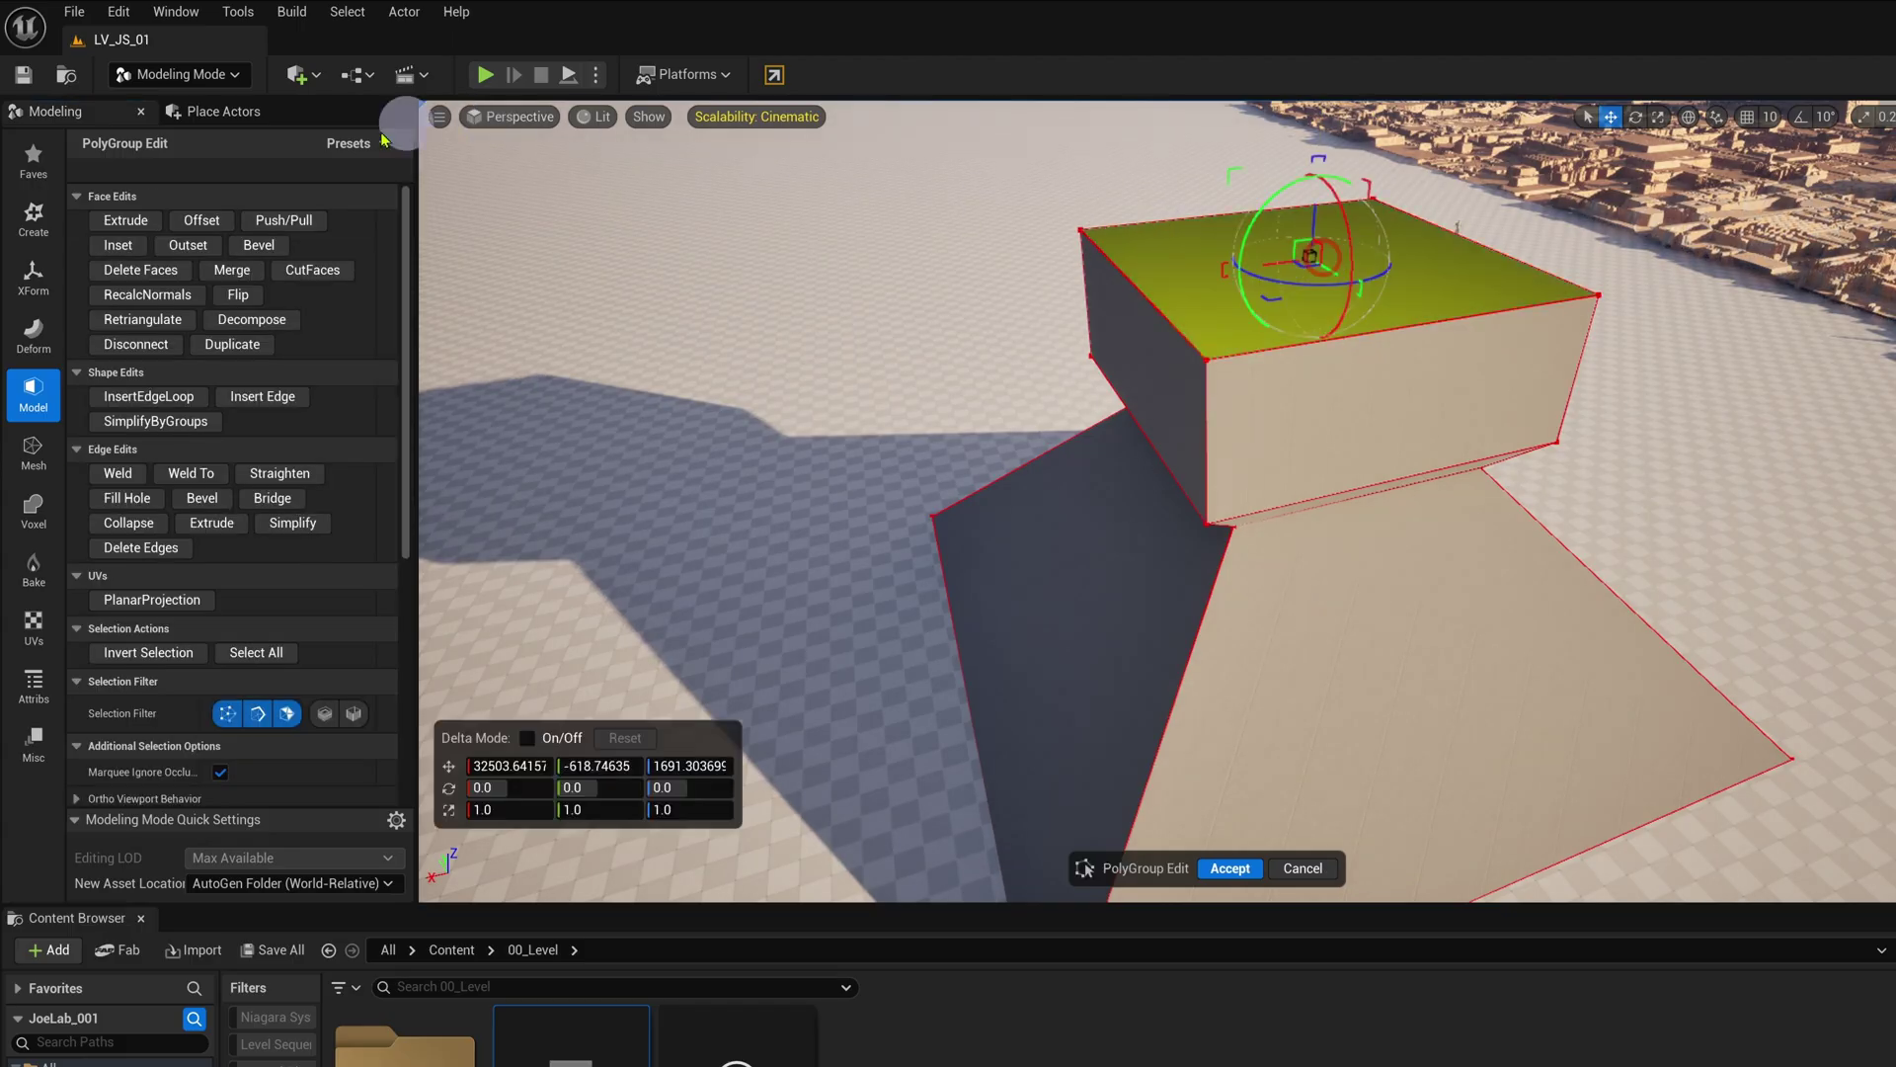
{"action": "left_click_drag", "start_coordinate": [1272, 298], "coordinate": [1279, 297]}
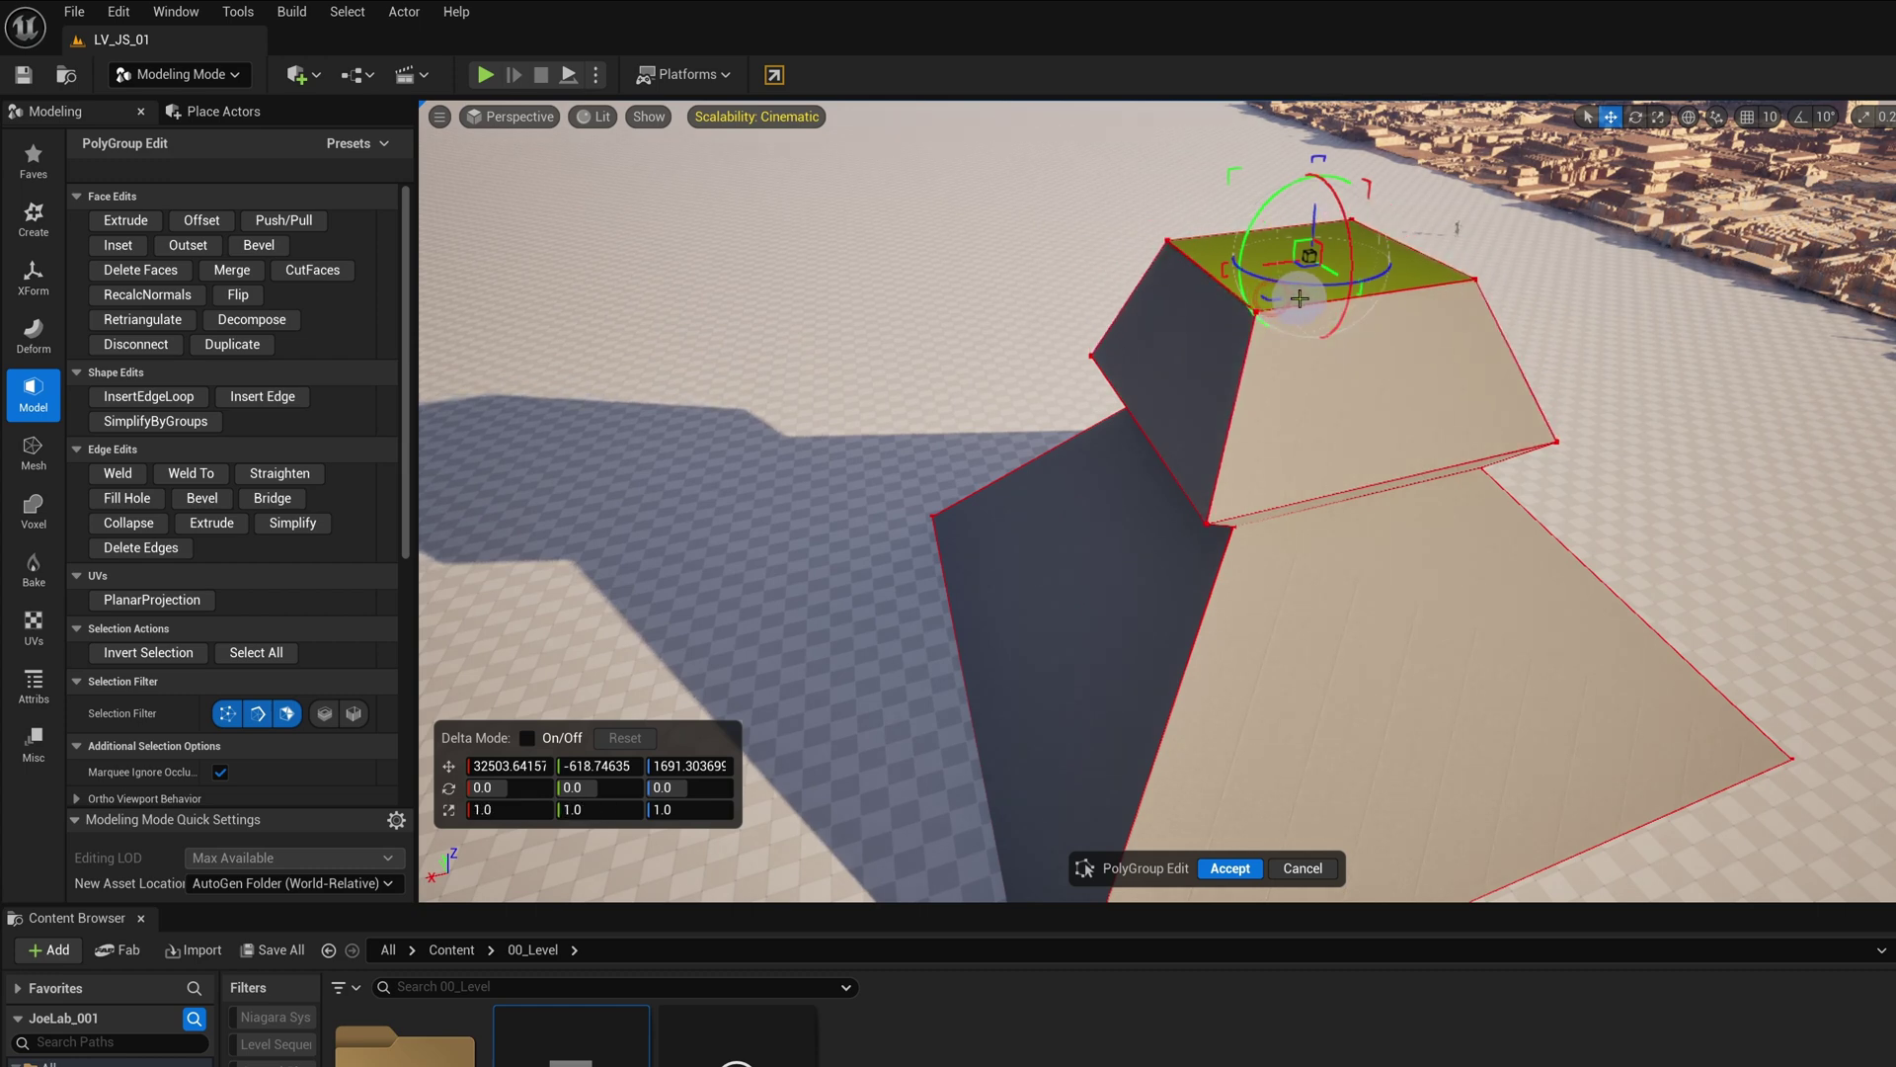
{"action": "left_click_drag", "start_coordinate": [1252, 303], "coordinate": [1251, 303], "text": "alt"}
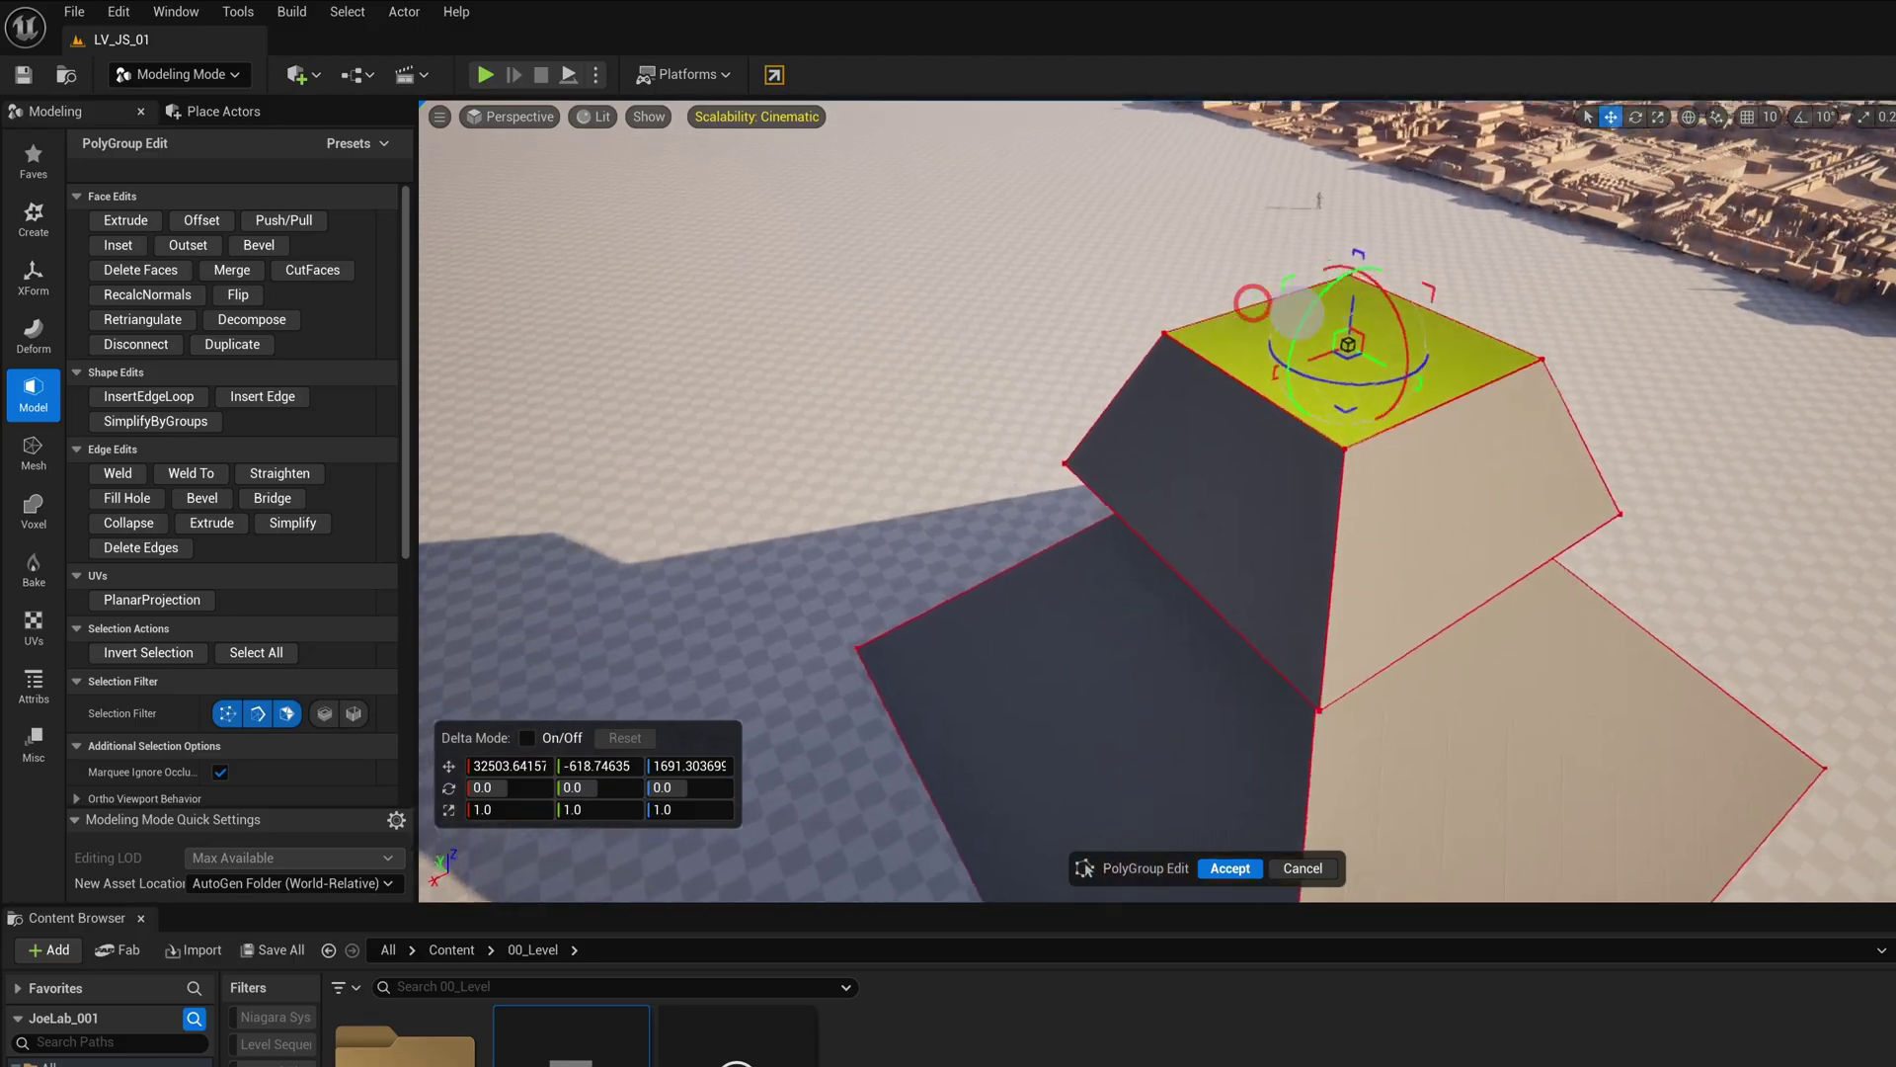
Step: Inset the top face and extrude the inner face slightly up into a raised platform
{"action": "left_click", "coordinate": [303, 277]}
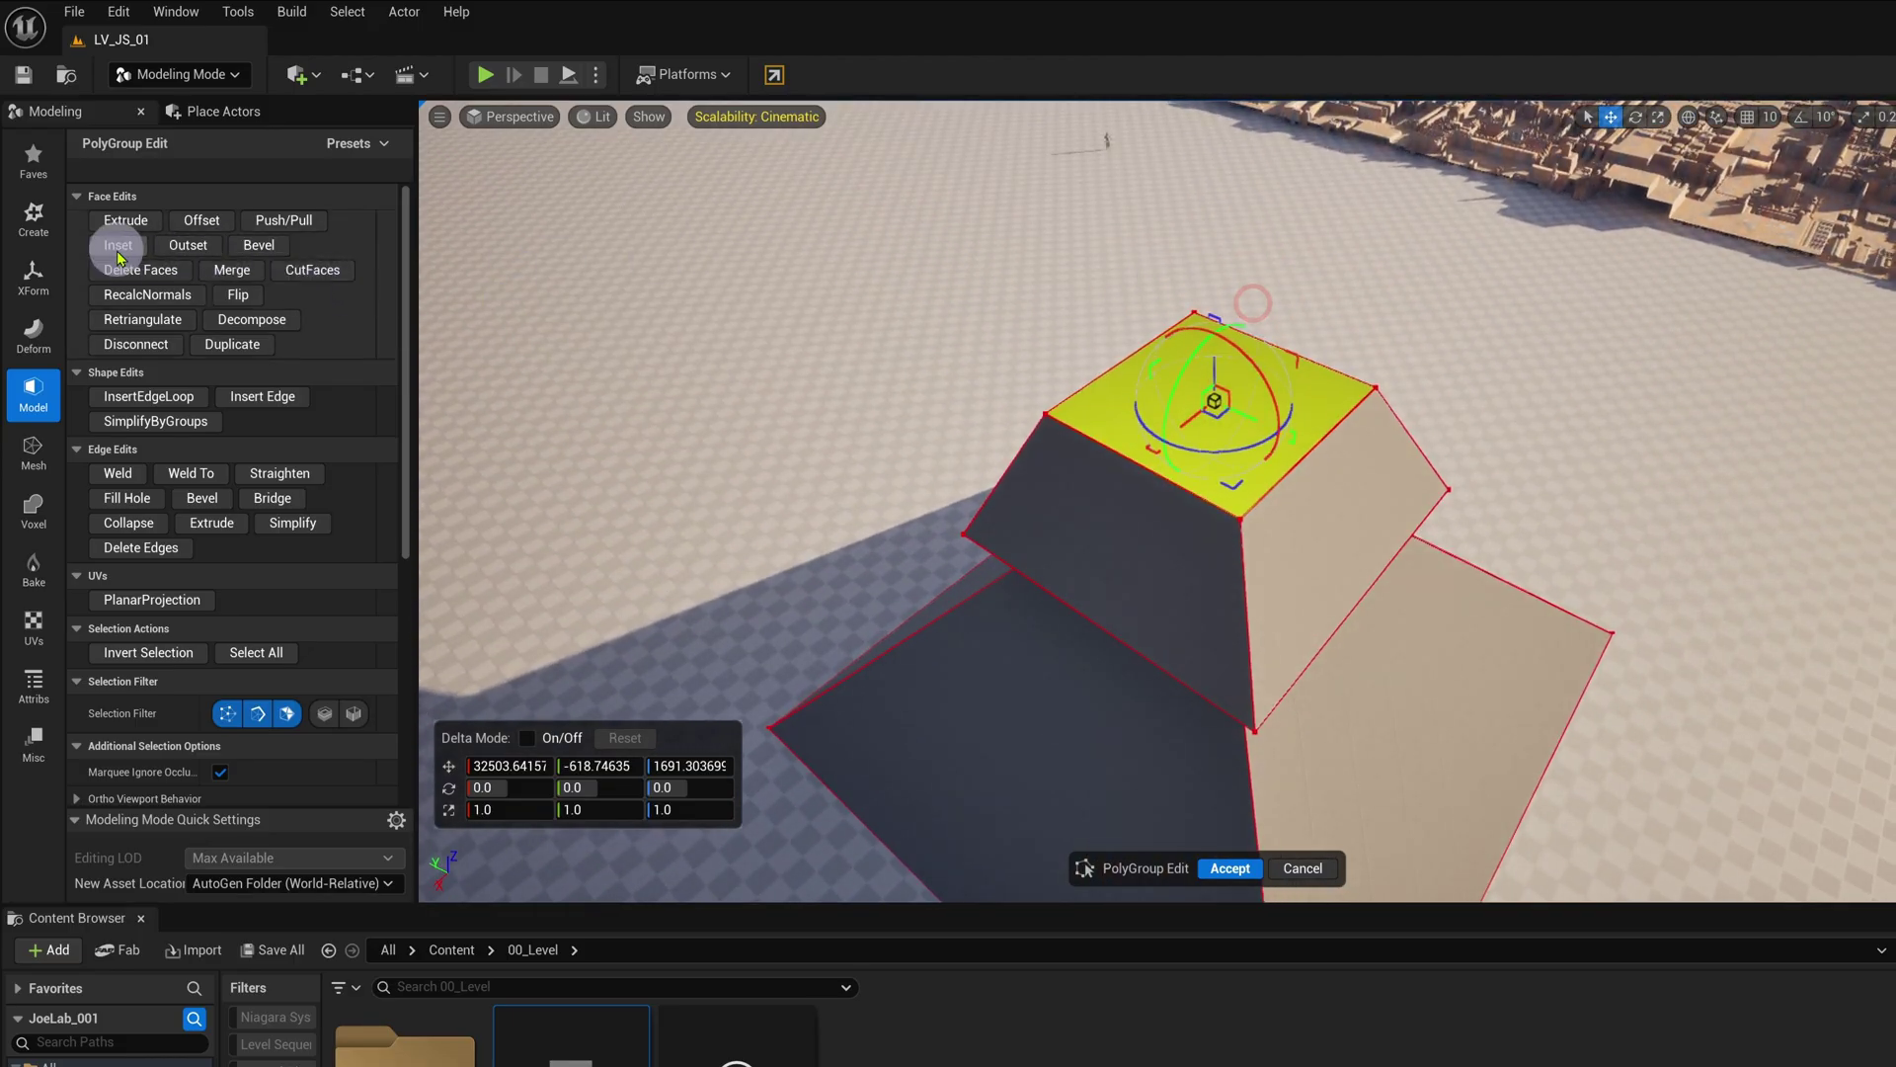
{"action": "left_click", "coordinate": [117, 252]}
{"action": "left_click", "coordinate": [1311, 401]}
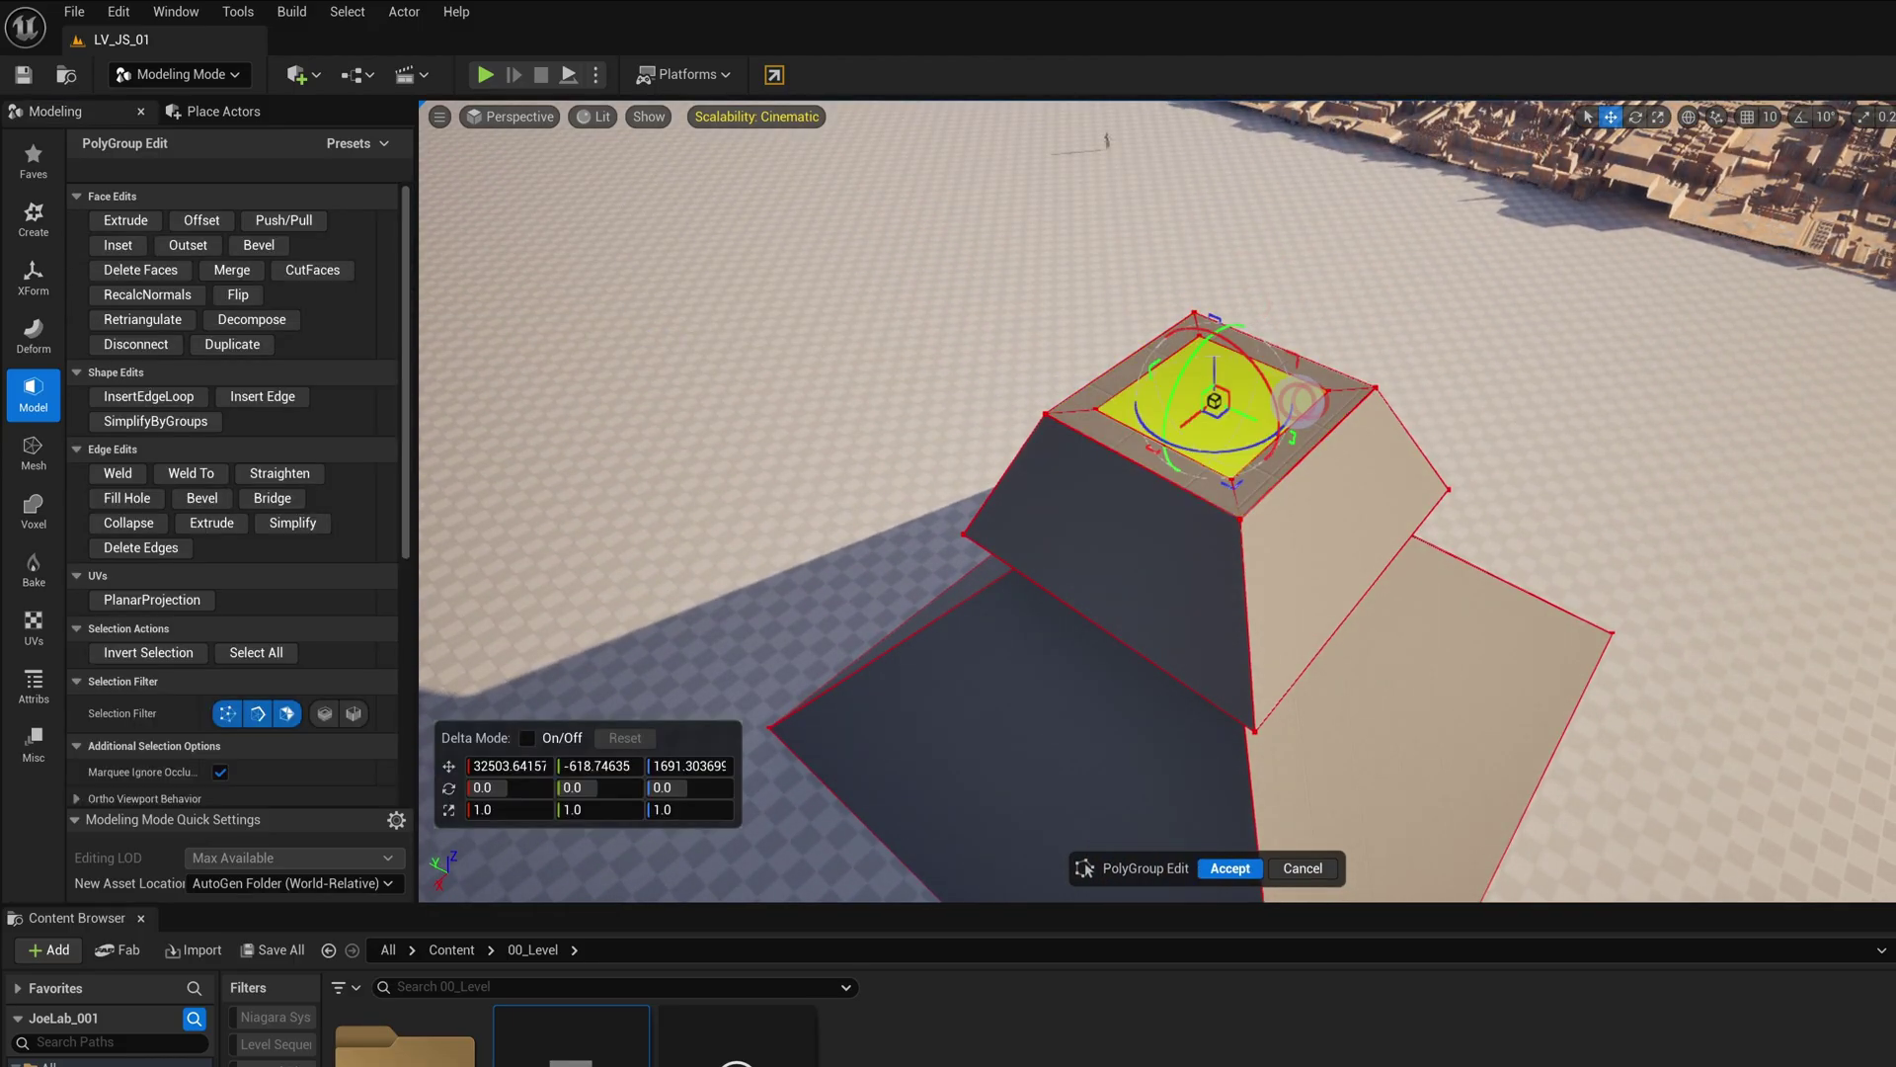
{"action": "left_click_drag", "start_coordinate": [1298, 400], "coordinate": [1216, 334], "text": "alt"}
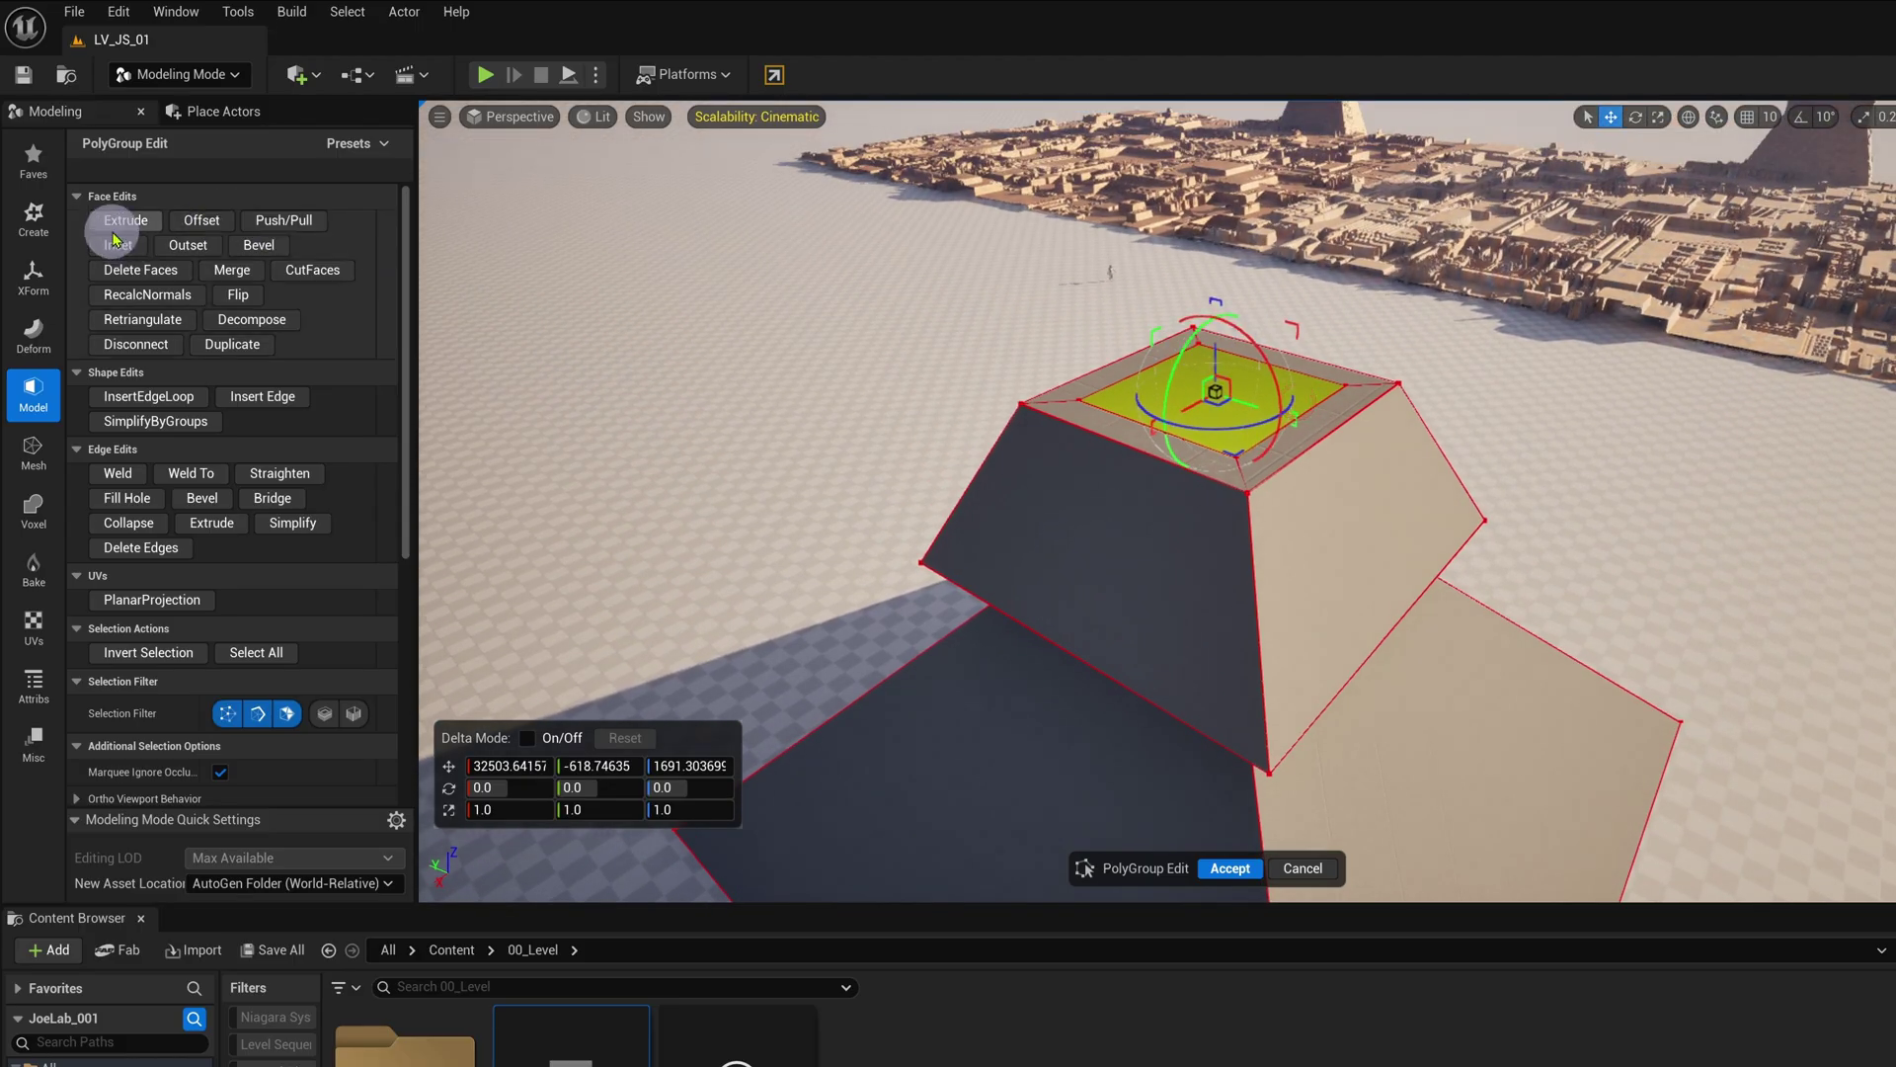
{"action": "left_click", "coordinate": [125, 223]}
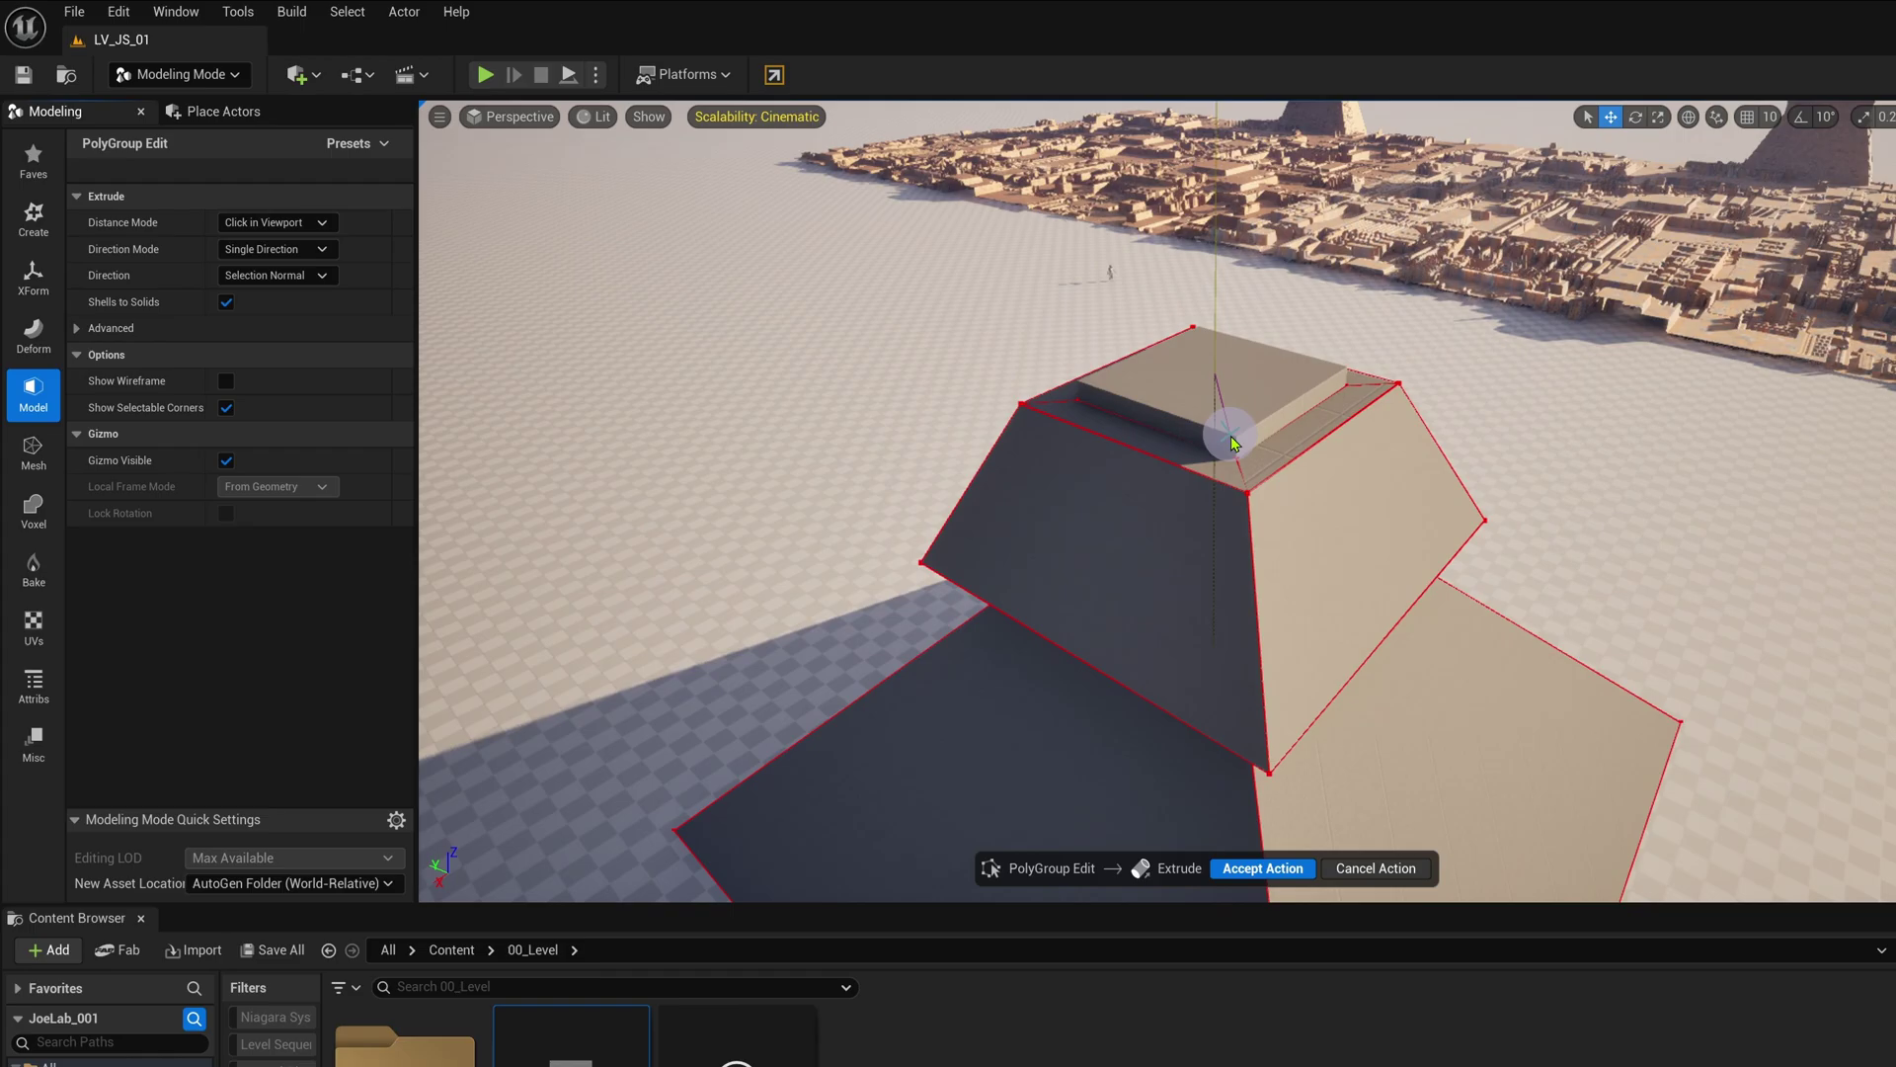
{"action": "left_click", "coordinate": [1234, 439]}
{"action": "right_click_drag", "start_coordinate": [1235, 429], "coordinate": [1281, 426]}
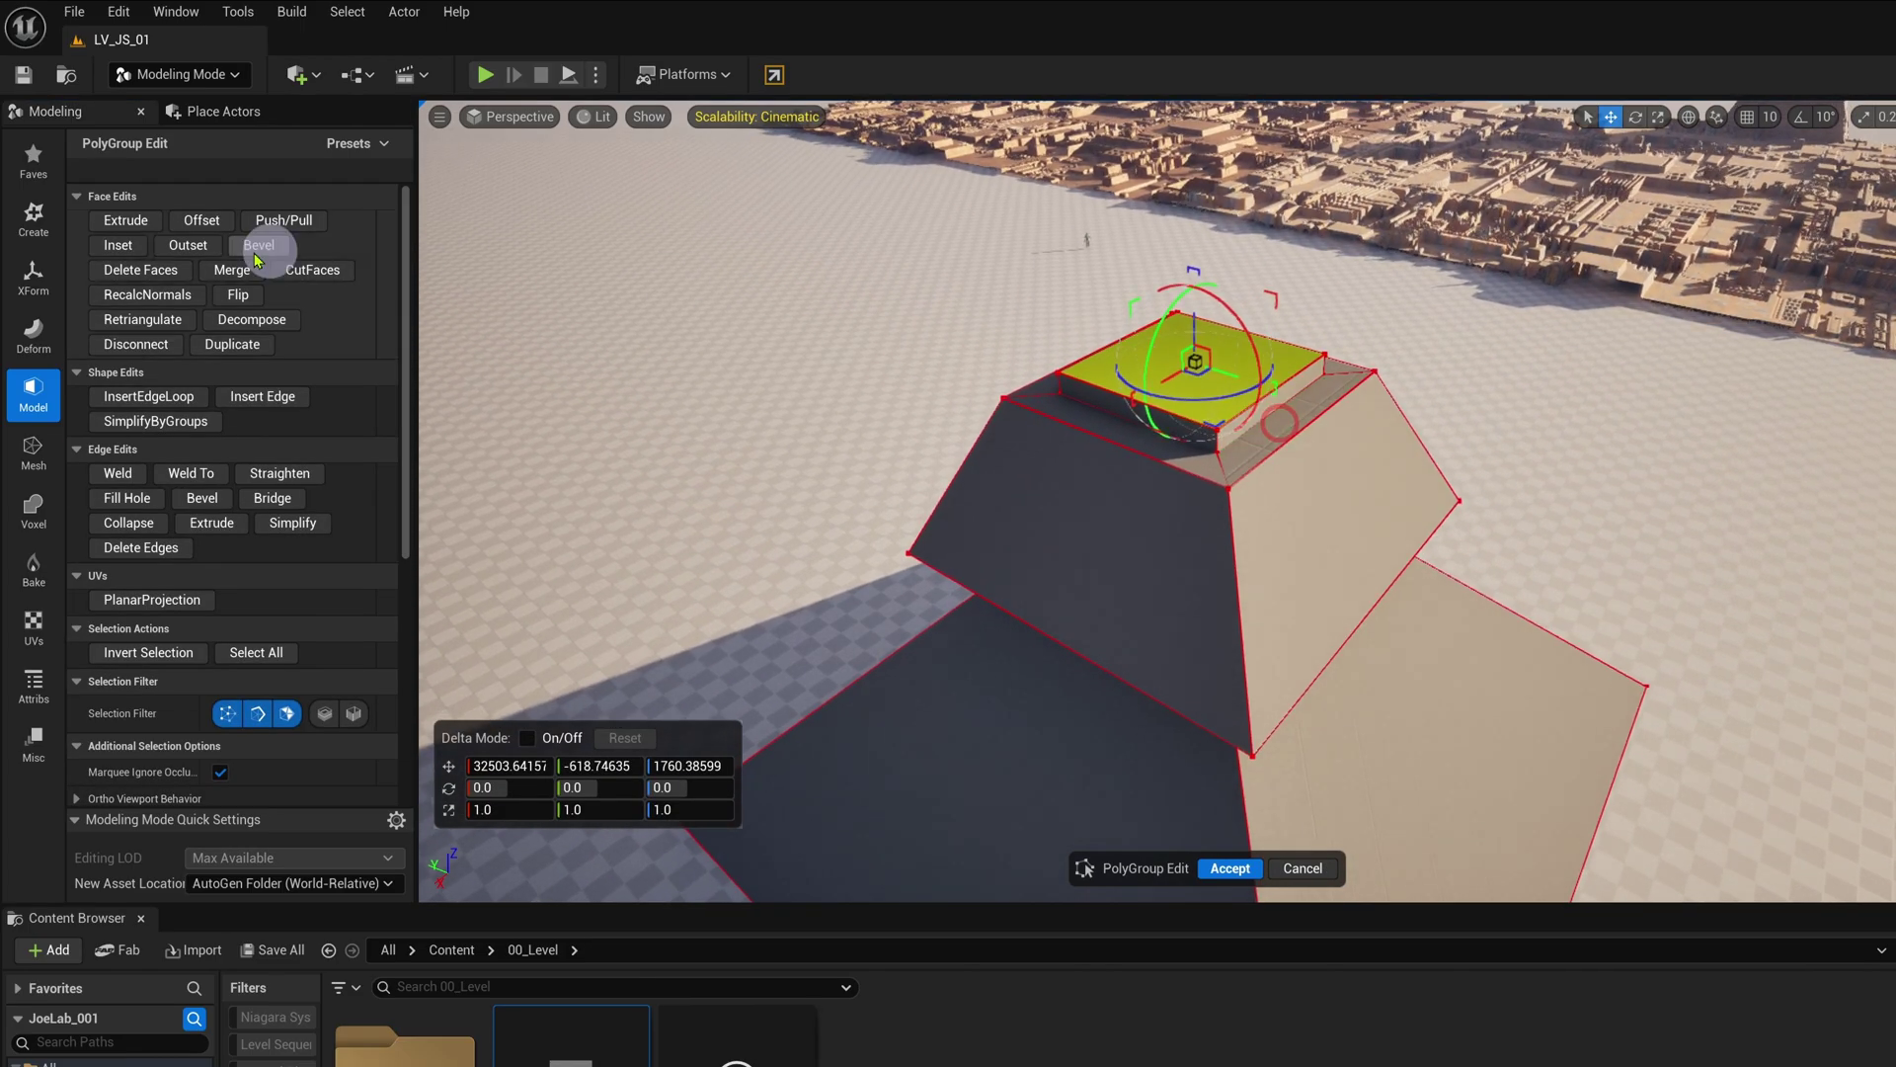
Step: Outset the top face and extrude it upward into a taller tier
{"action": "left_click", "coordinate": [187, 245]}
{"action": "left_click", "coordinate": [1185, 437]}
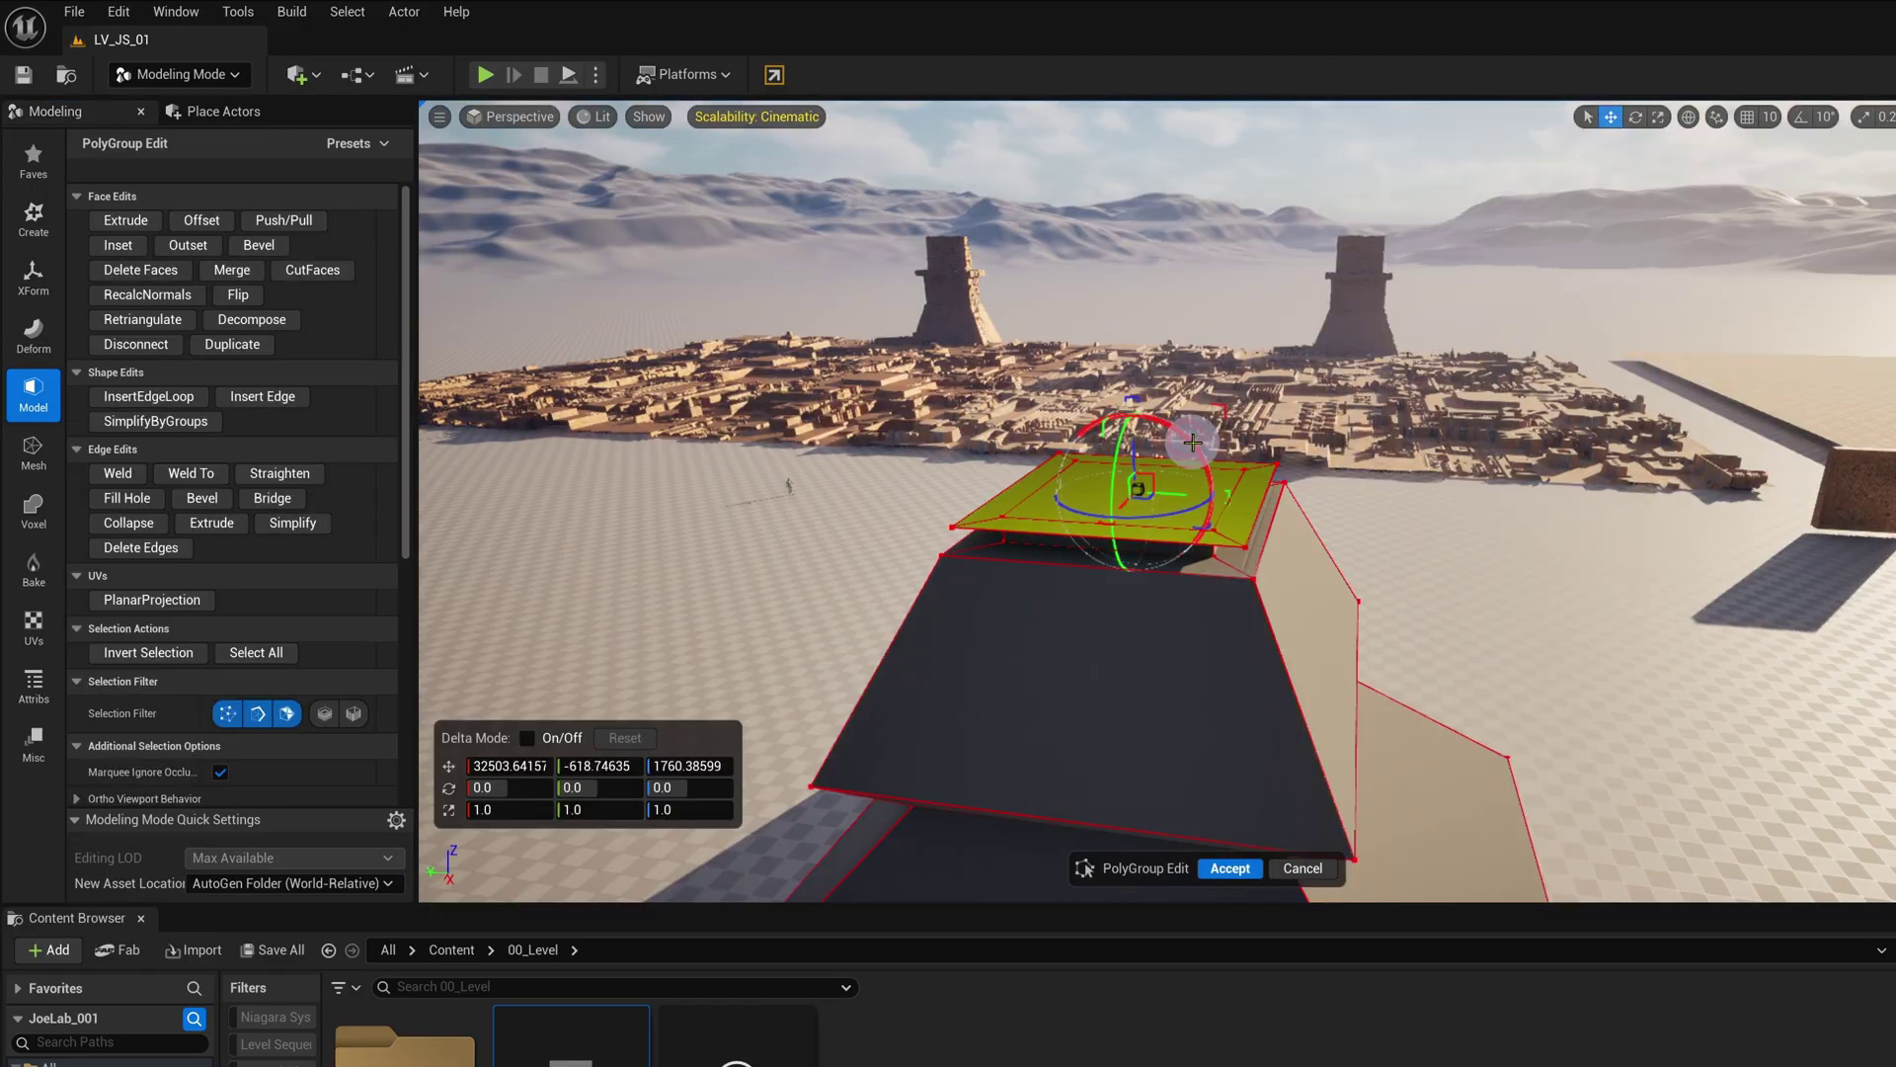
{"action": "left_click", "coordinate": [125, 220]}
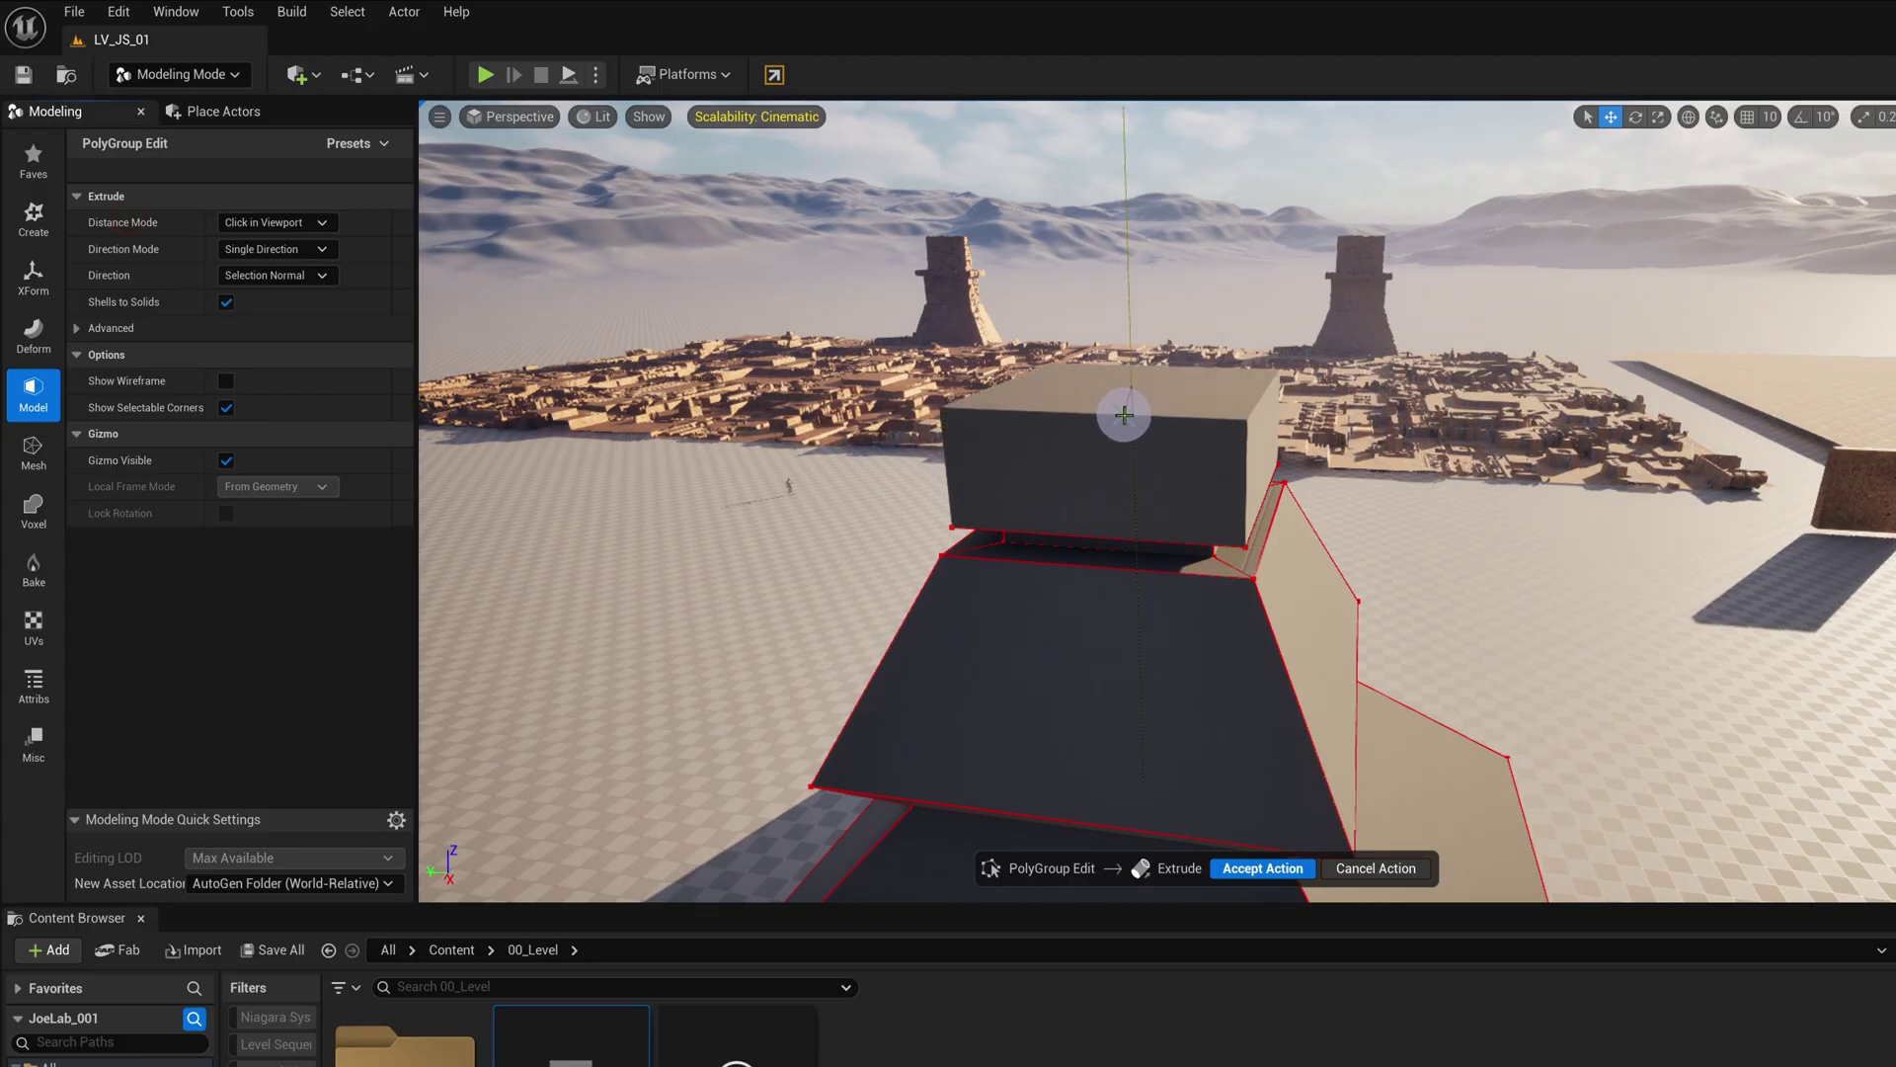
{"action": "left_click", "coordinate": [1124, 414]}
{"action": "key", "text": "f"}
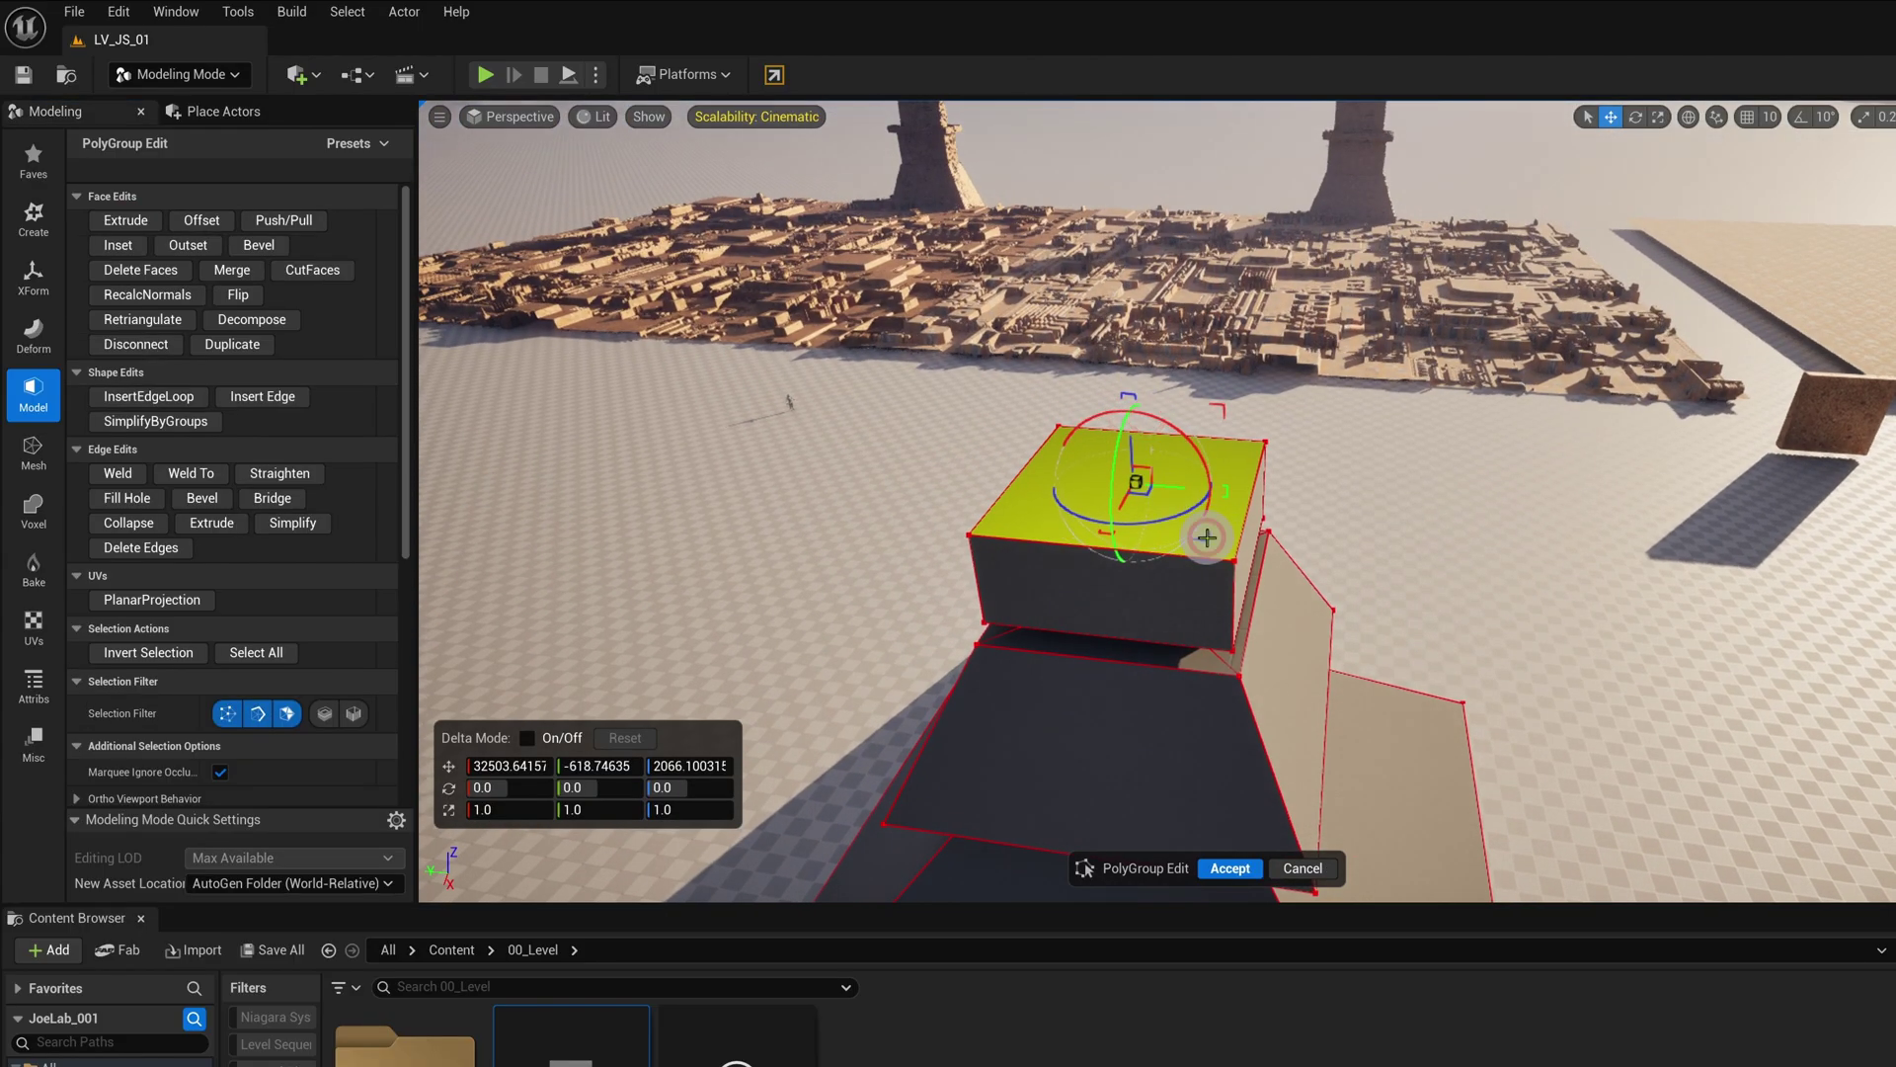
Step: Scale the top face down to a point to form the pyramid apex and finish face editing
{"action": "left_click_drag", "start_coordinate": [1206, 537], "coordinate": [1200, 533]}
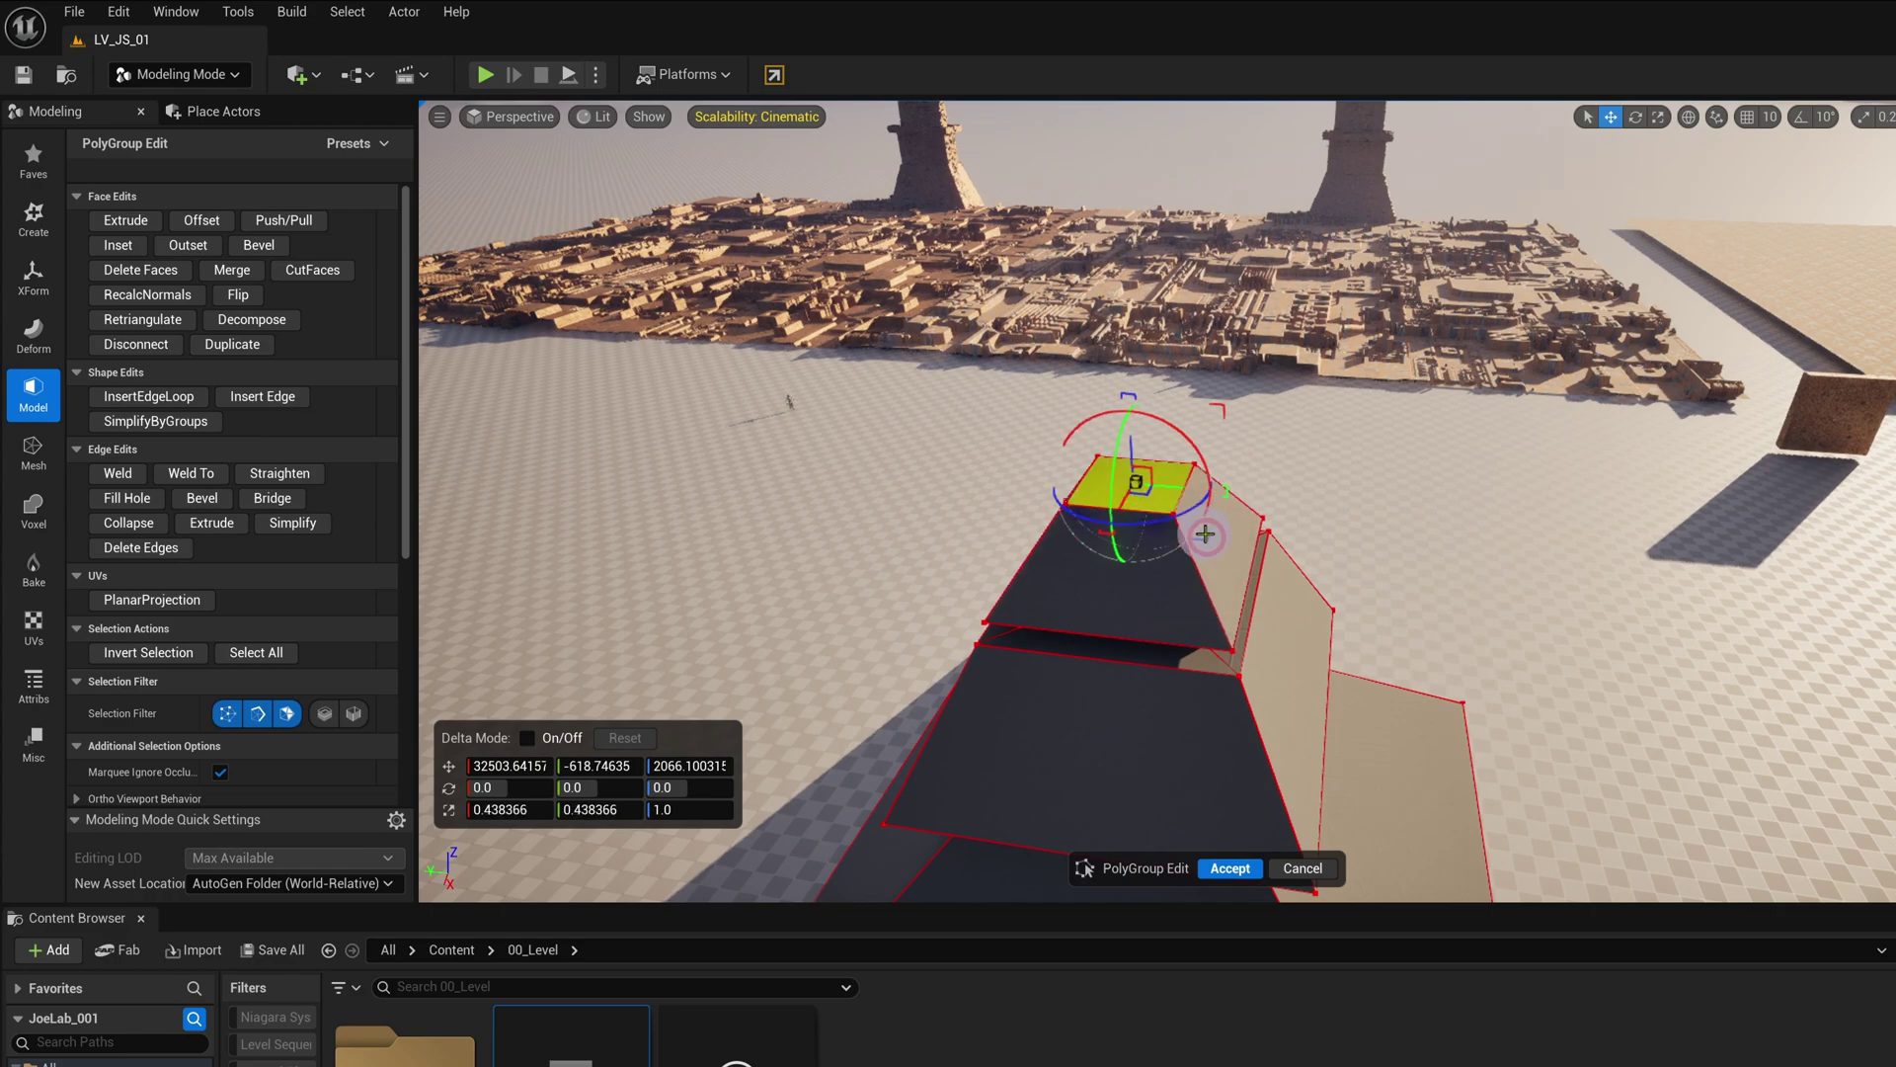
{"action": "mouse_move", "coordinate": [1264, 522]}
{"action": "left_mouse_down", "text": "alt"}
{"action": "mouse_move", "coordinate": [1122, 475]}
{"action": "mouse_move", "coordinate": [1296, 520]}
{"action": "left_mouse_up", "text": "alt"}
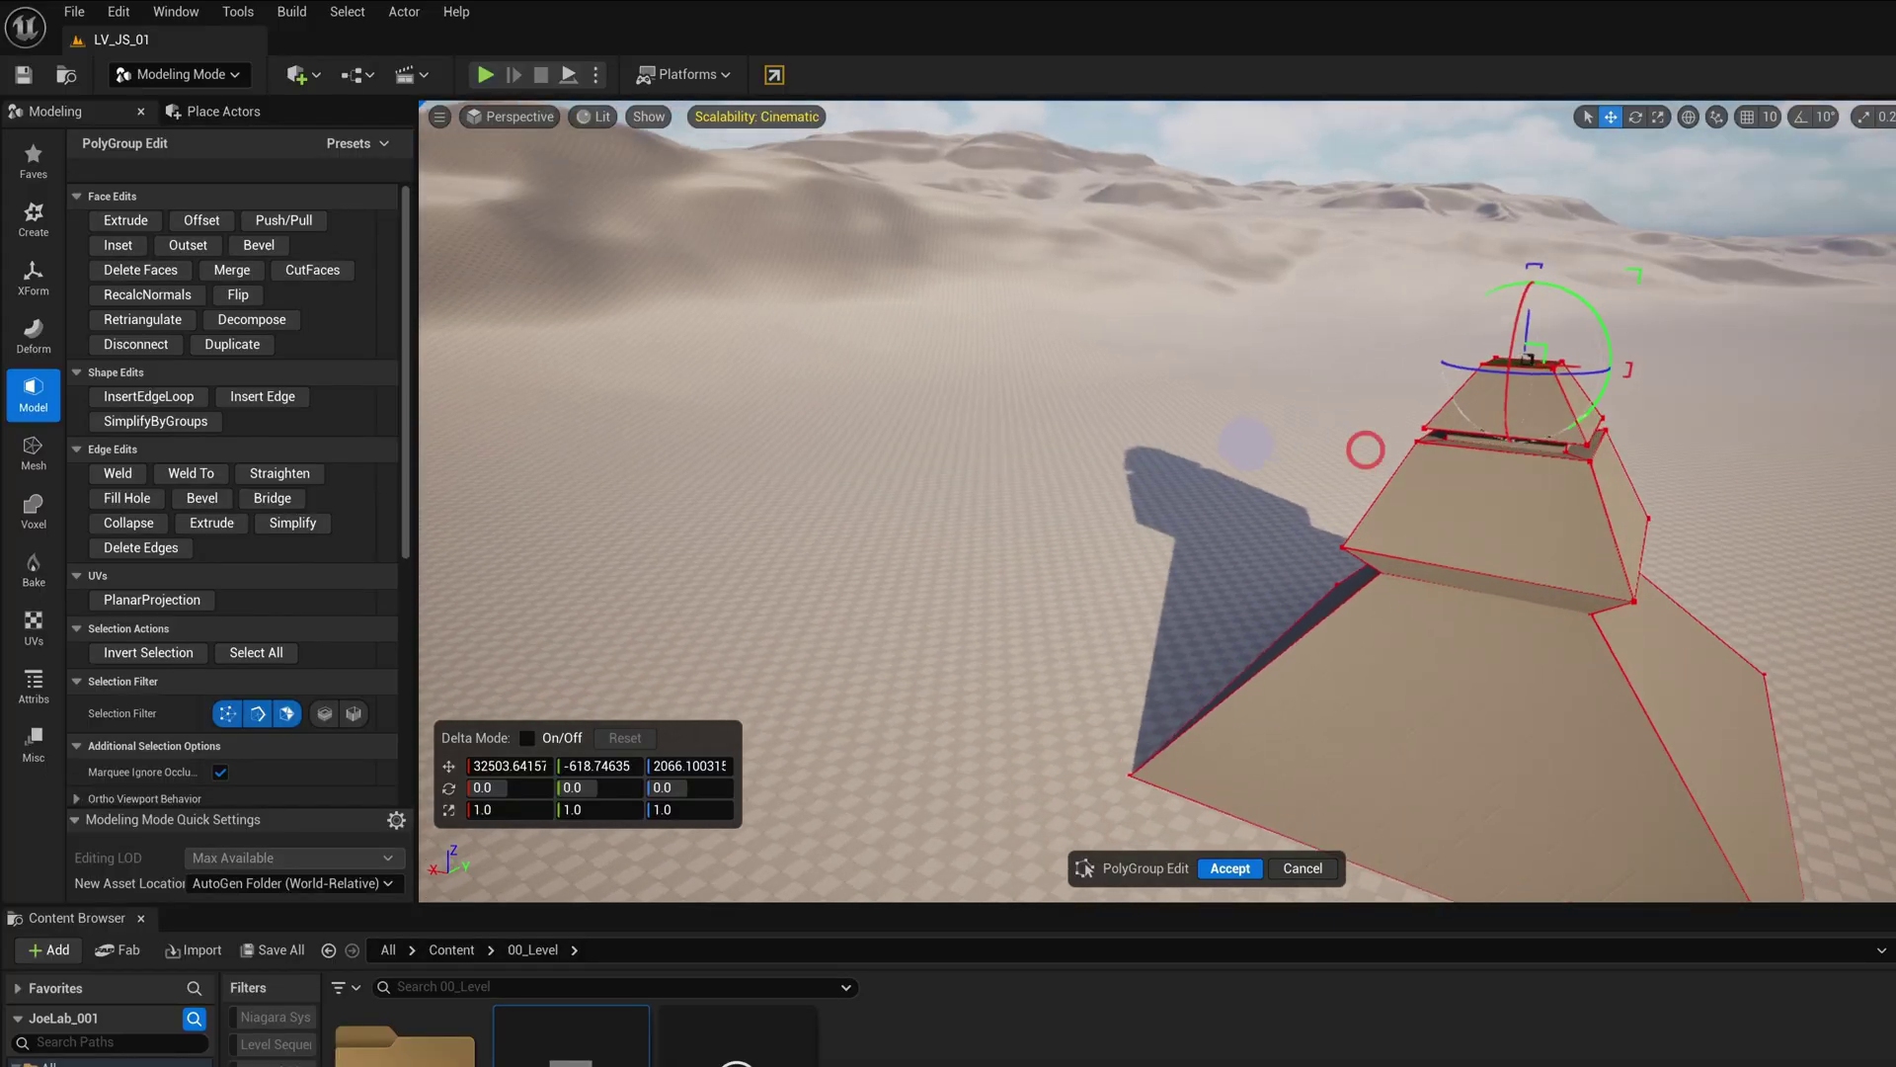
{"action": "left_click_drag", "start_coordinate": [1417, 412], "coordinate": [1284, 425], "text": "alt"}
{"action": "key", "text": "Return"}
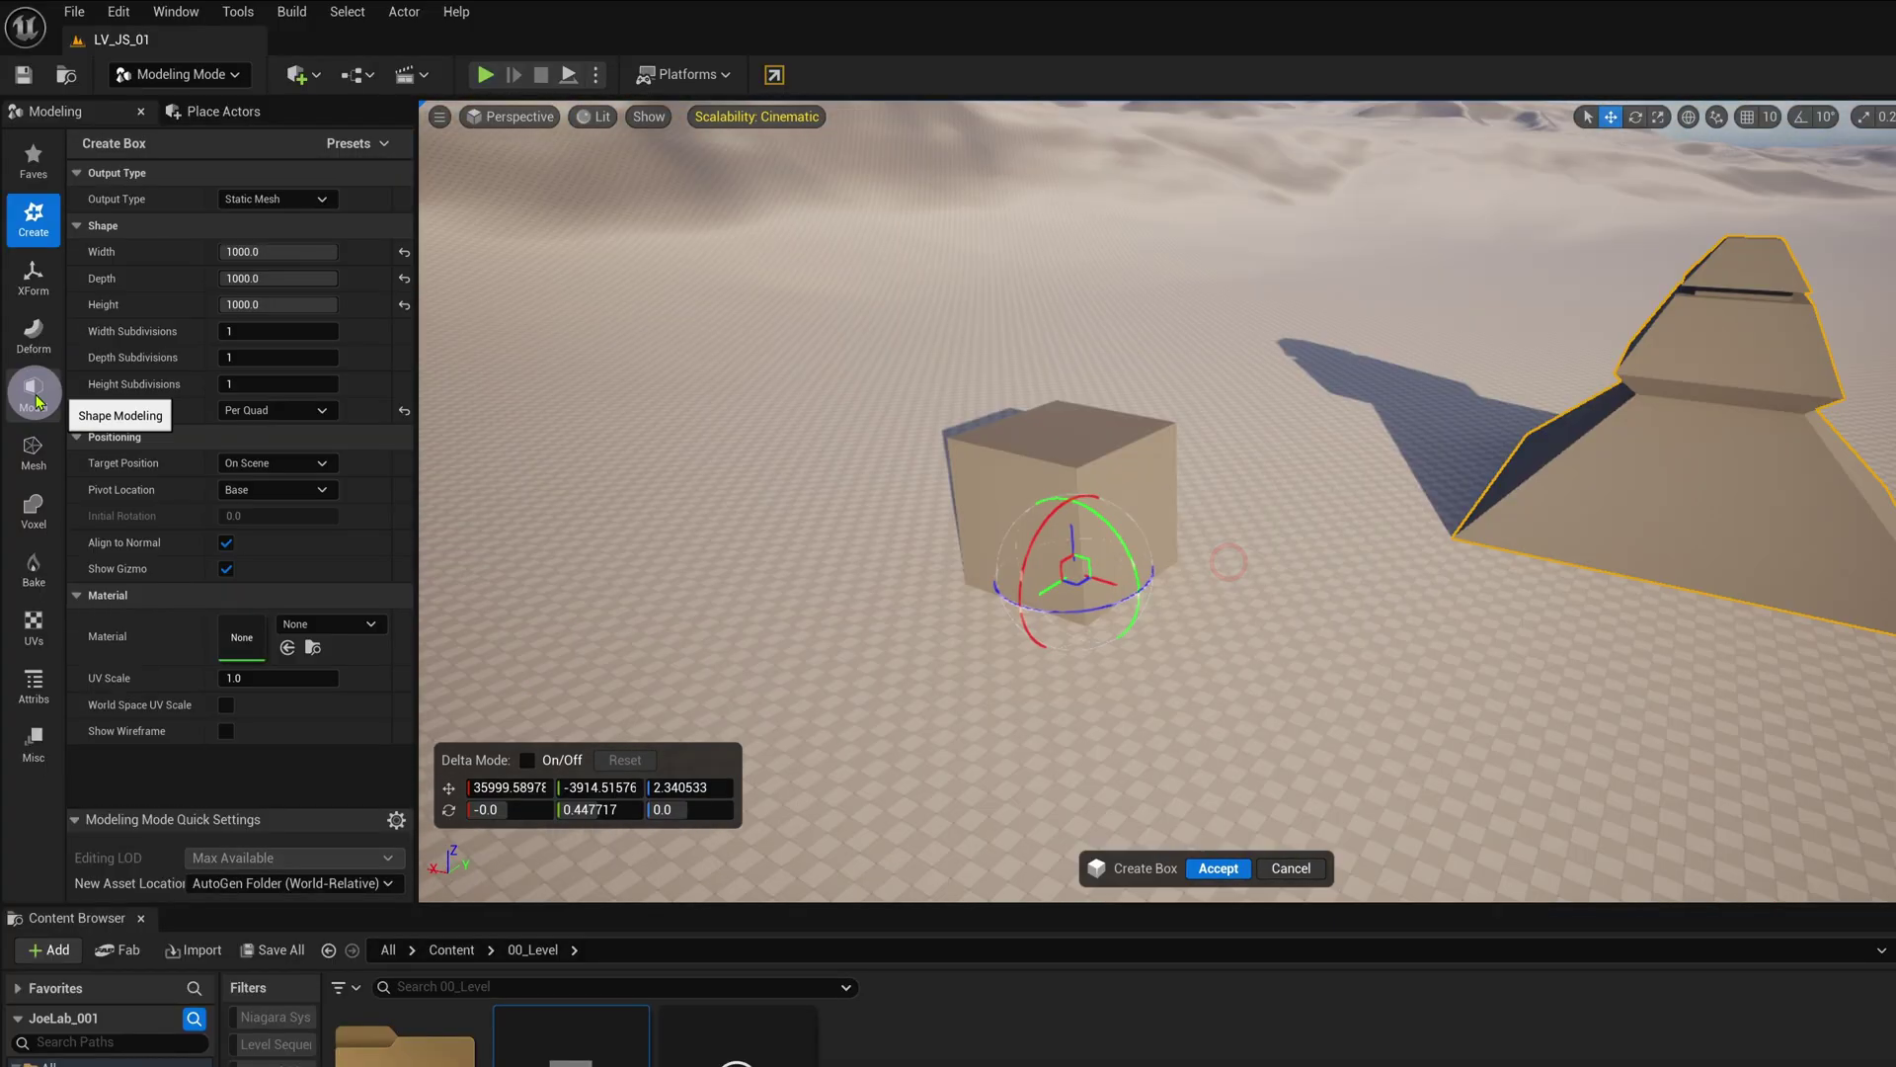
Step: Place a new box, enter PolyGroup Edit, and select one of its side faces
{"action": "left_click", "coordinate": [34, 388]}
{"action": "left_click", "coordinate": [161, 153]}
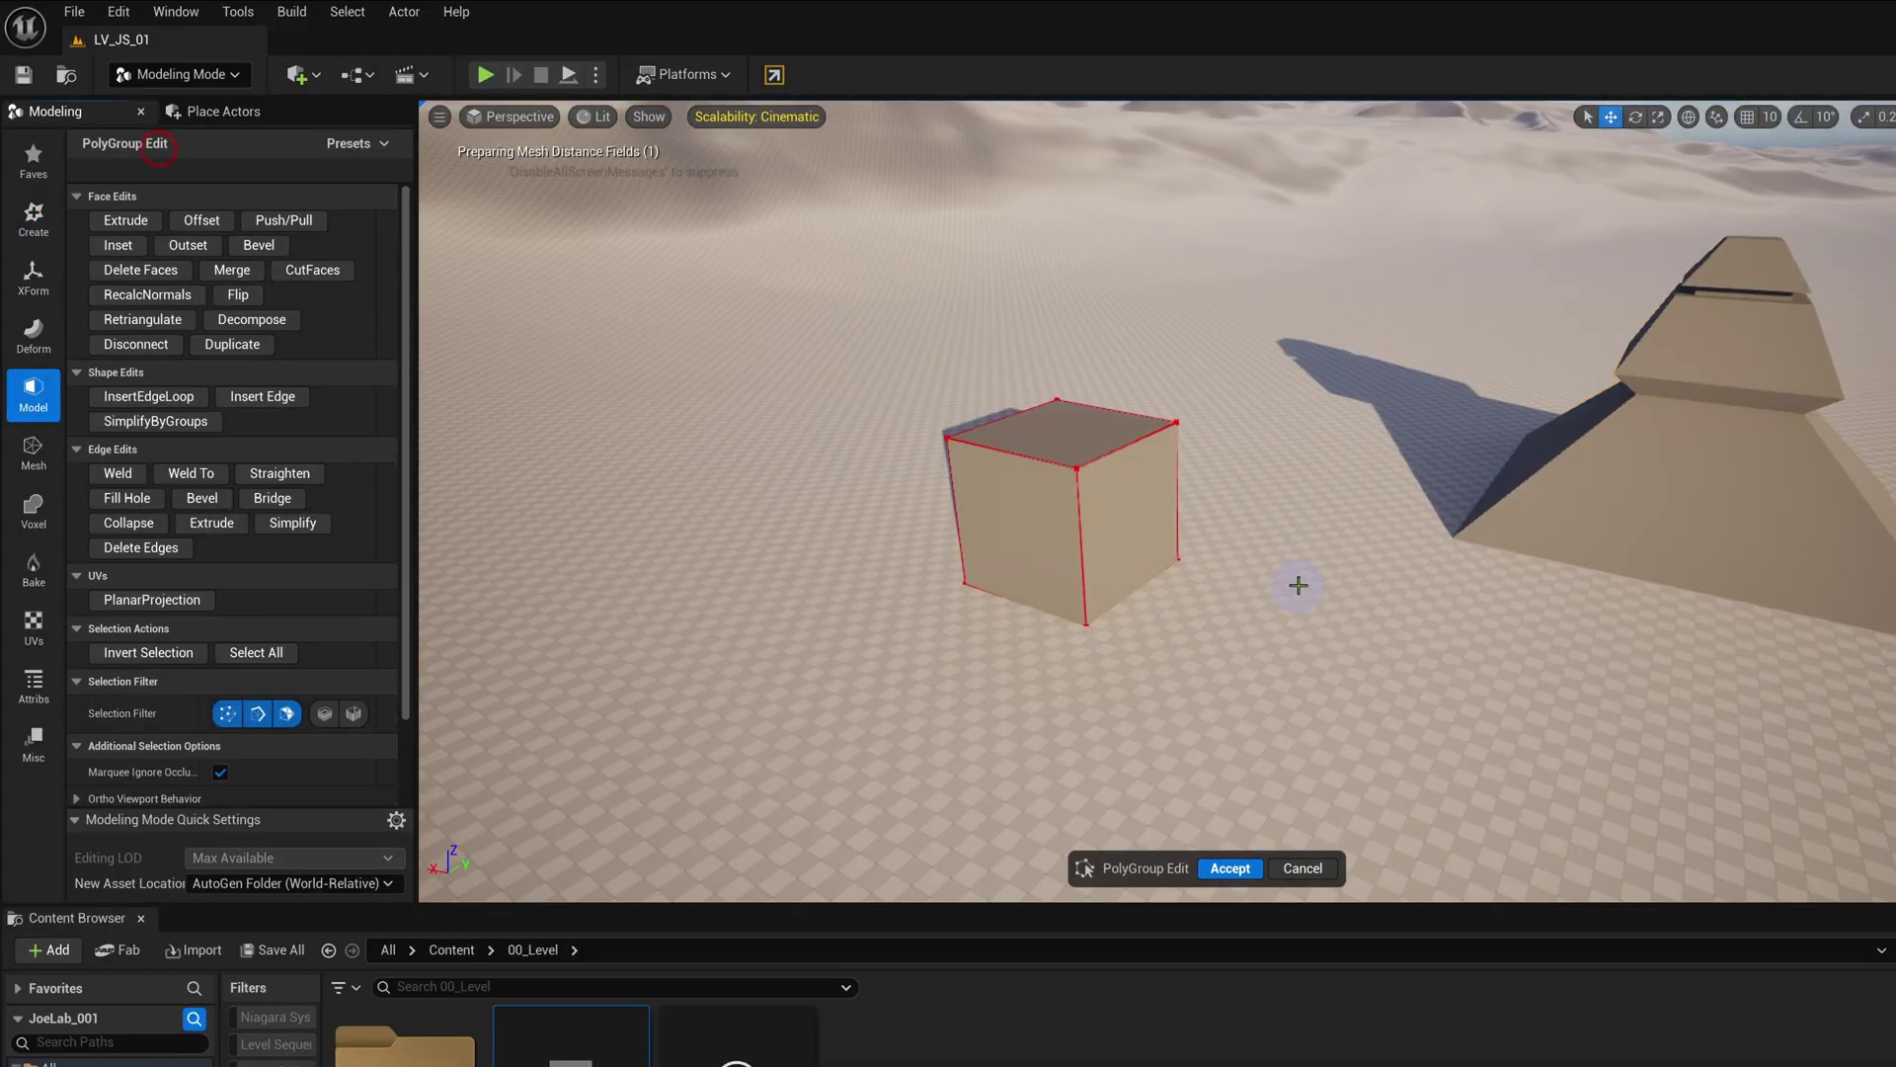
{"action": "left_click_drag", "start_coordinate": [855, 457], "coordinate": [1050, 581], "text": "alt"}
{"action": "left_click", "coordinate": [1050, 581]}
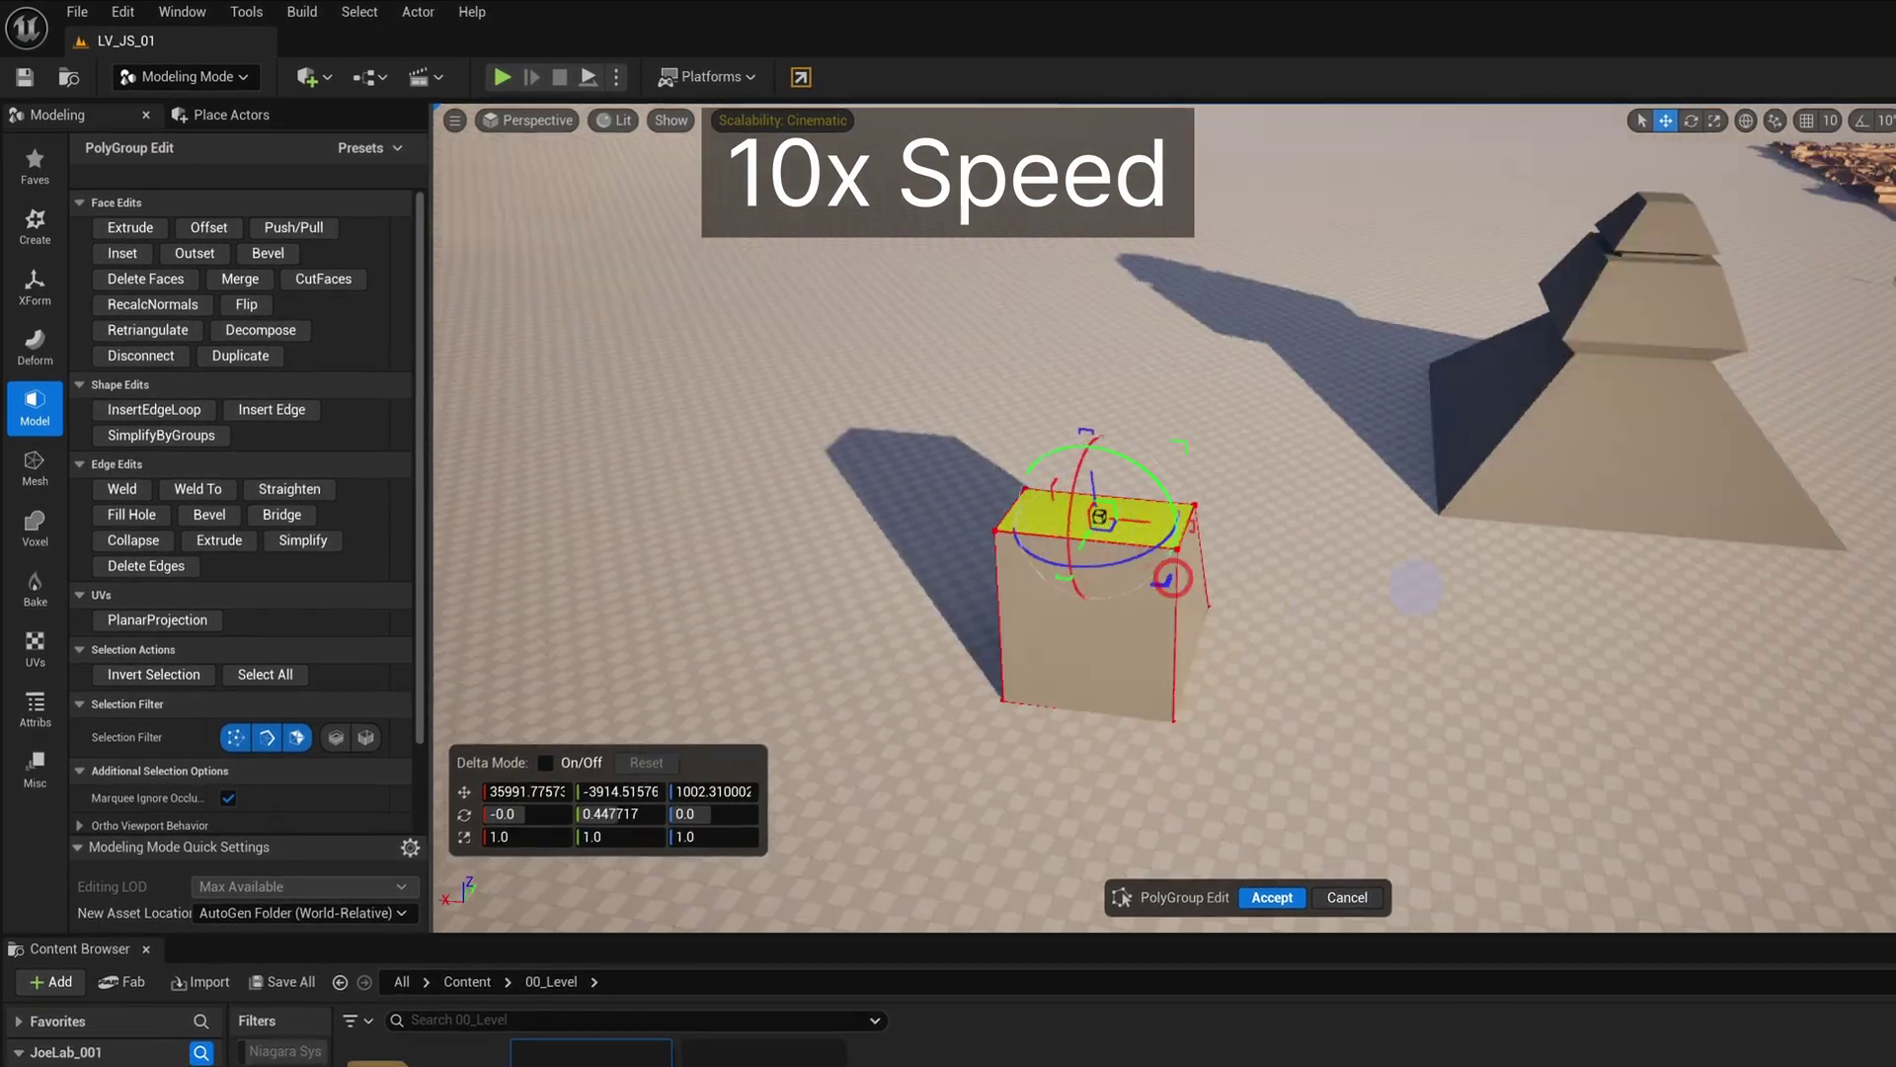
Step: Outset and push the side face outward into a narrower attached wing
{"action": "left_click", "coordinate": [195, 254]}
{"action": "key", "text": "Return"}
{"action": "left_click", "coordinate": [396, 220]}
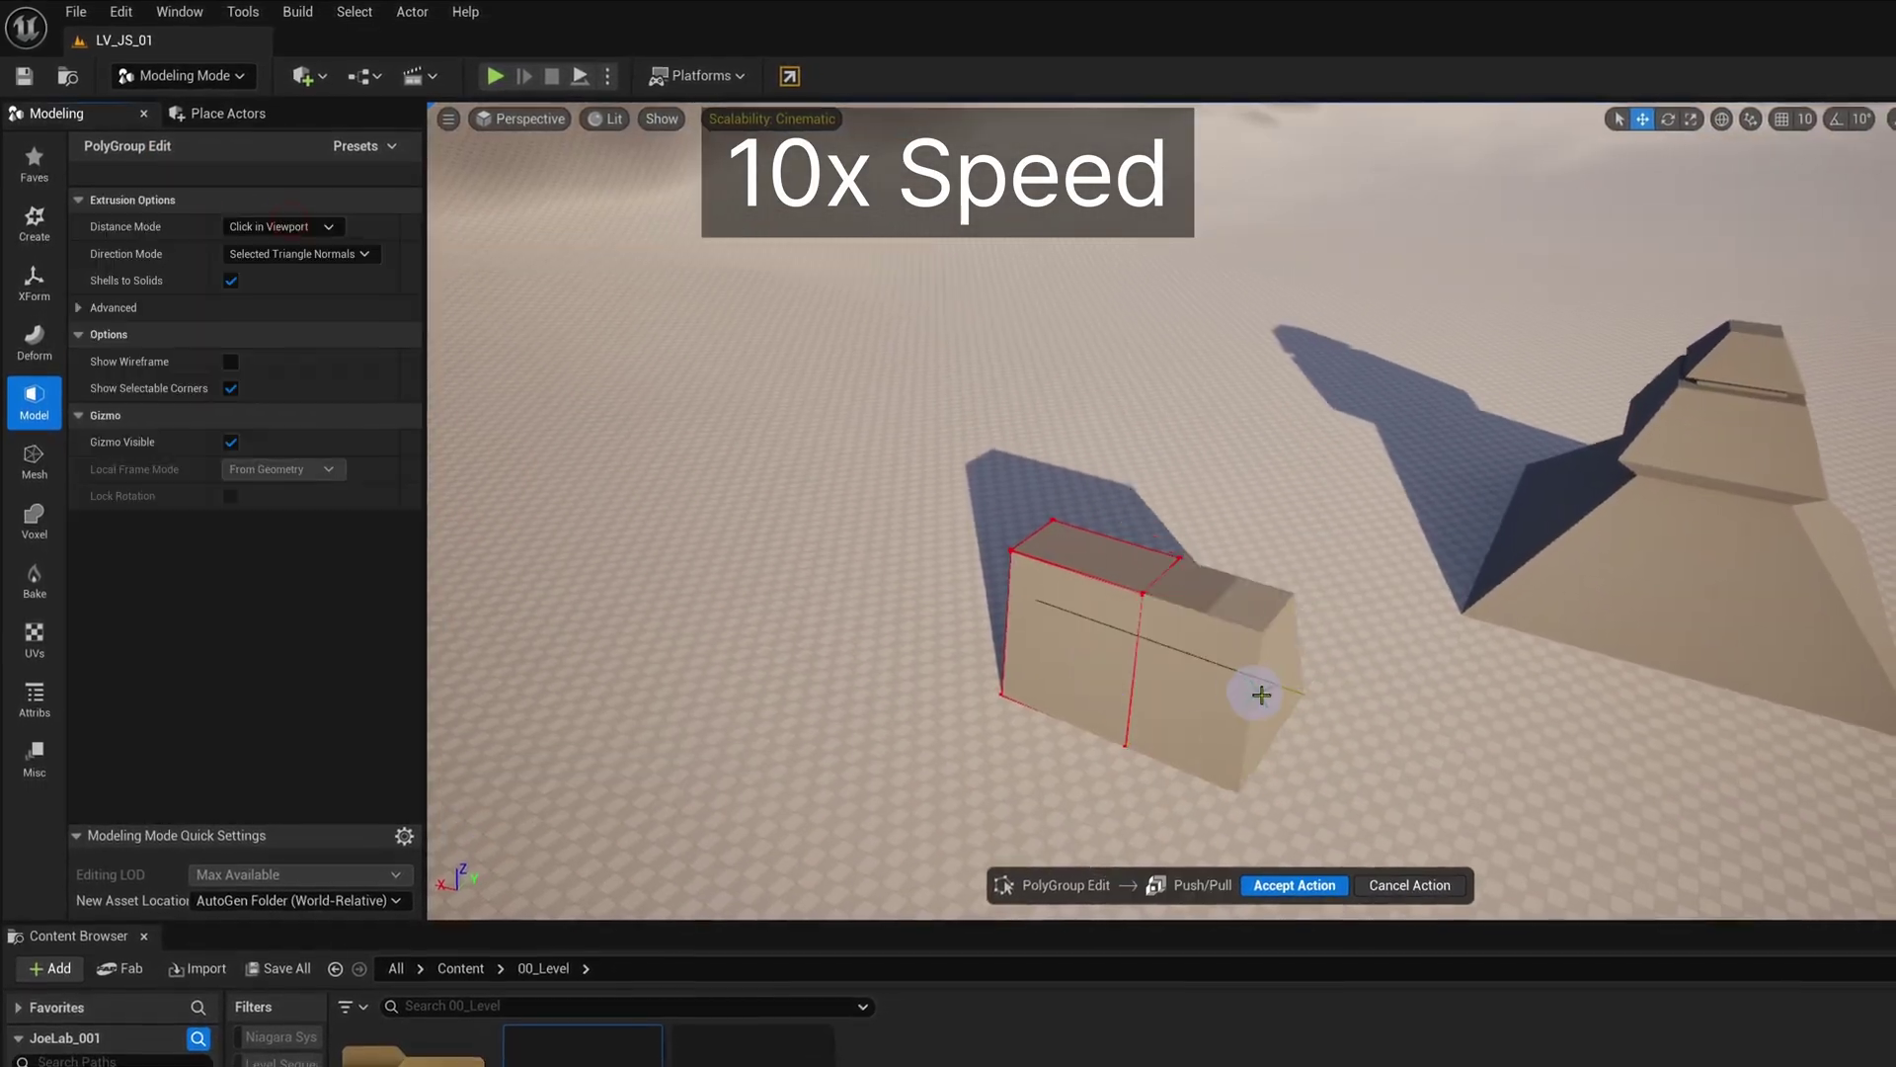
{"action": "left_click", "coordinate": [1257, 686]}
{"action": "left_click", "coordinate": [395, 220]}
{"action": "left_click", "coordinate": [1175, 651]}
Step: Select the vertical edge beside the notch and start bevelling it
{"action": "left_click_drag", "start_coordinate": [1284, 592], "coordinate": [1086, 553], "text": "alt"}
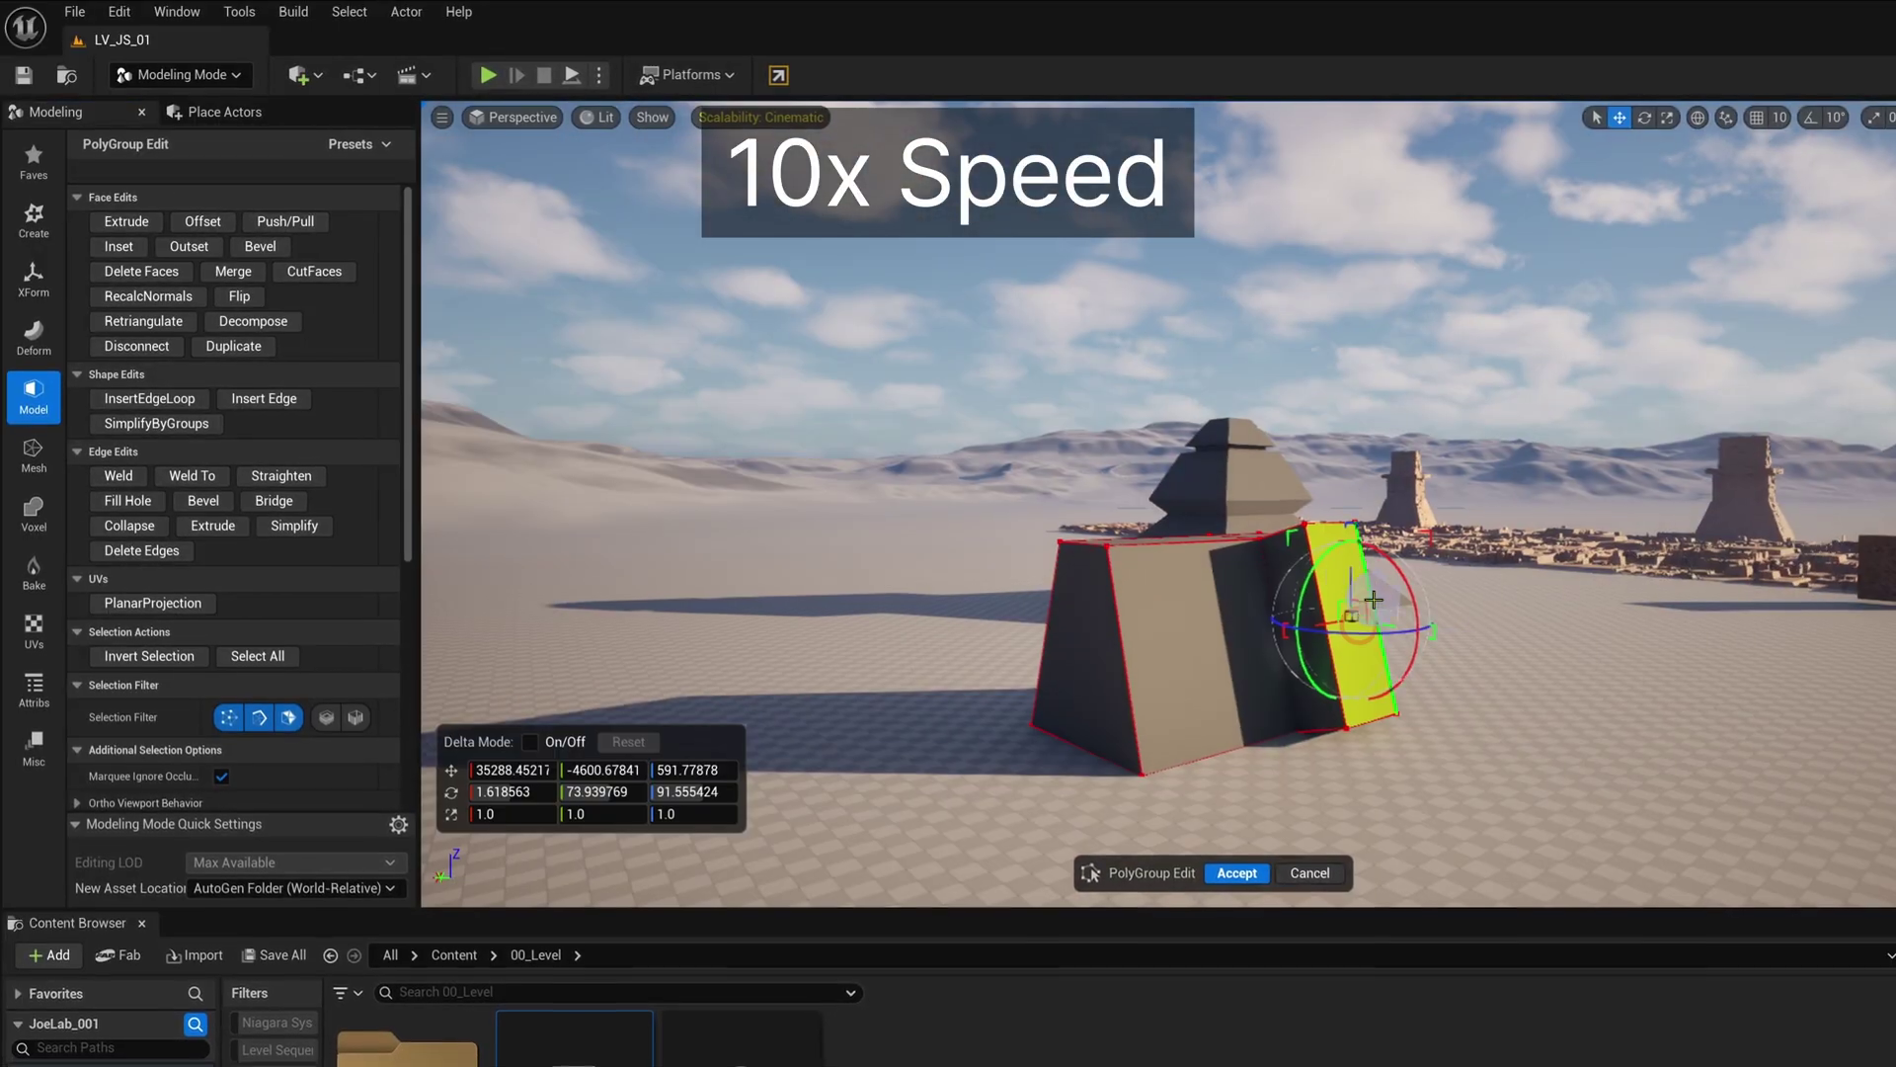
{"action": "left_click", "coordinate": [1223, 671]}
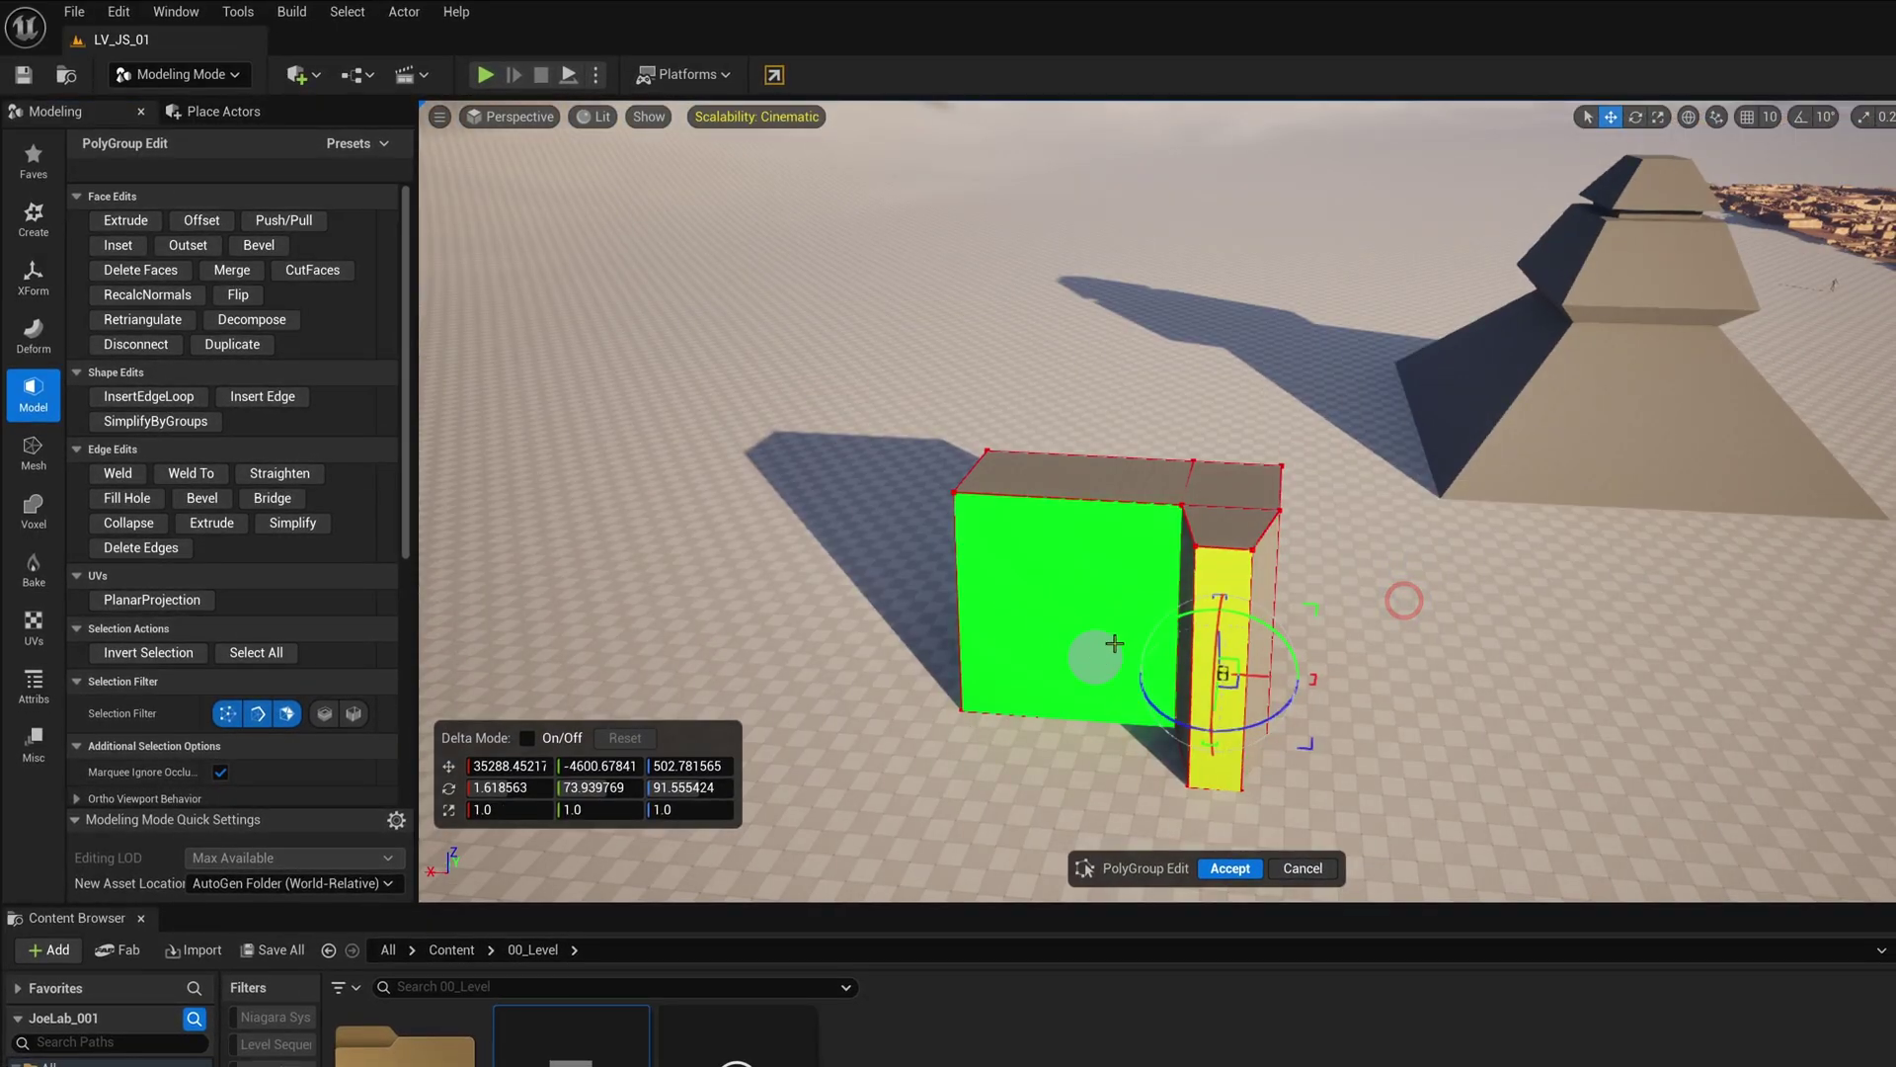
{"action": "left_click", "coordinate": [1250, 593]}
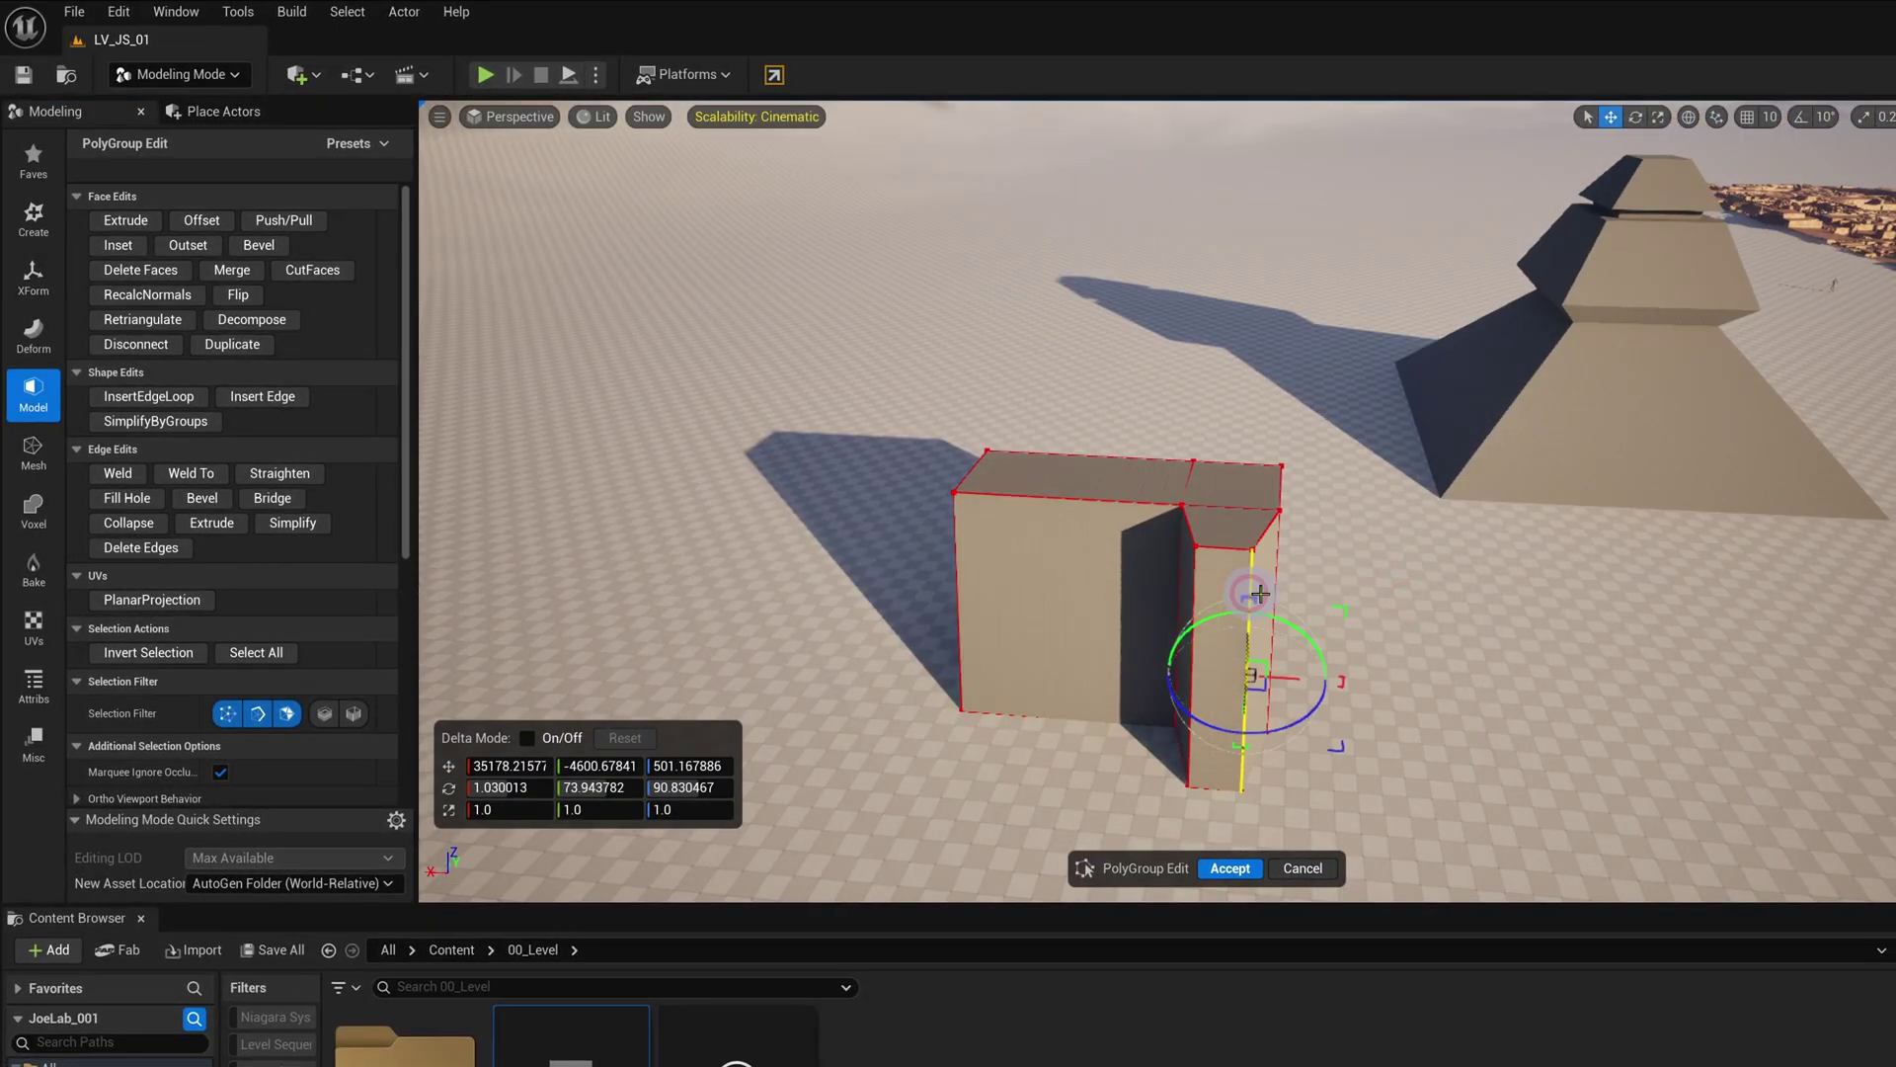
{"action": "left_click", "coordinate": [256, 245]}
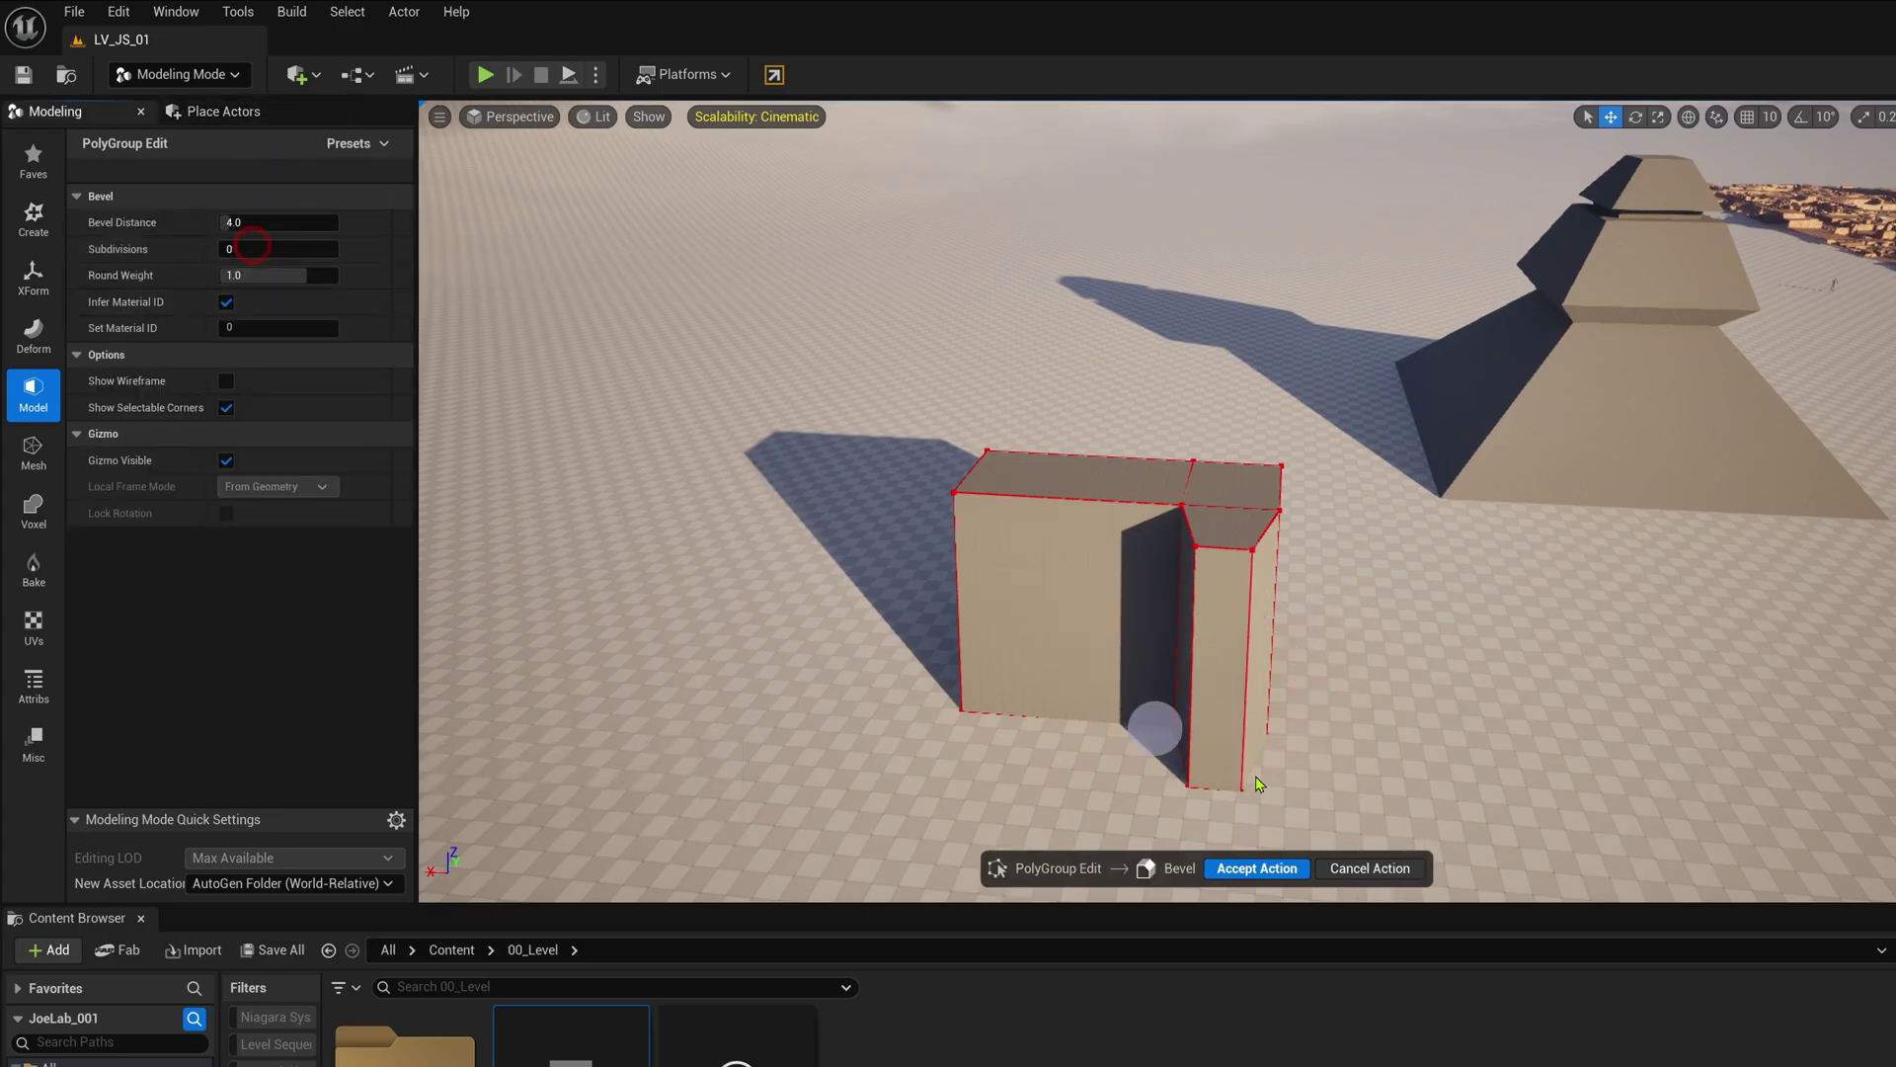
Step: Round the vertical edge with a 60-unit, 5-subdivision bevel and commit the face extrusion
{"action": "left_click_drag", "start_coordinate": [1304, 682], "coordinate": [1304, 680], "text": "alt"}
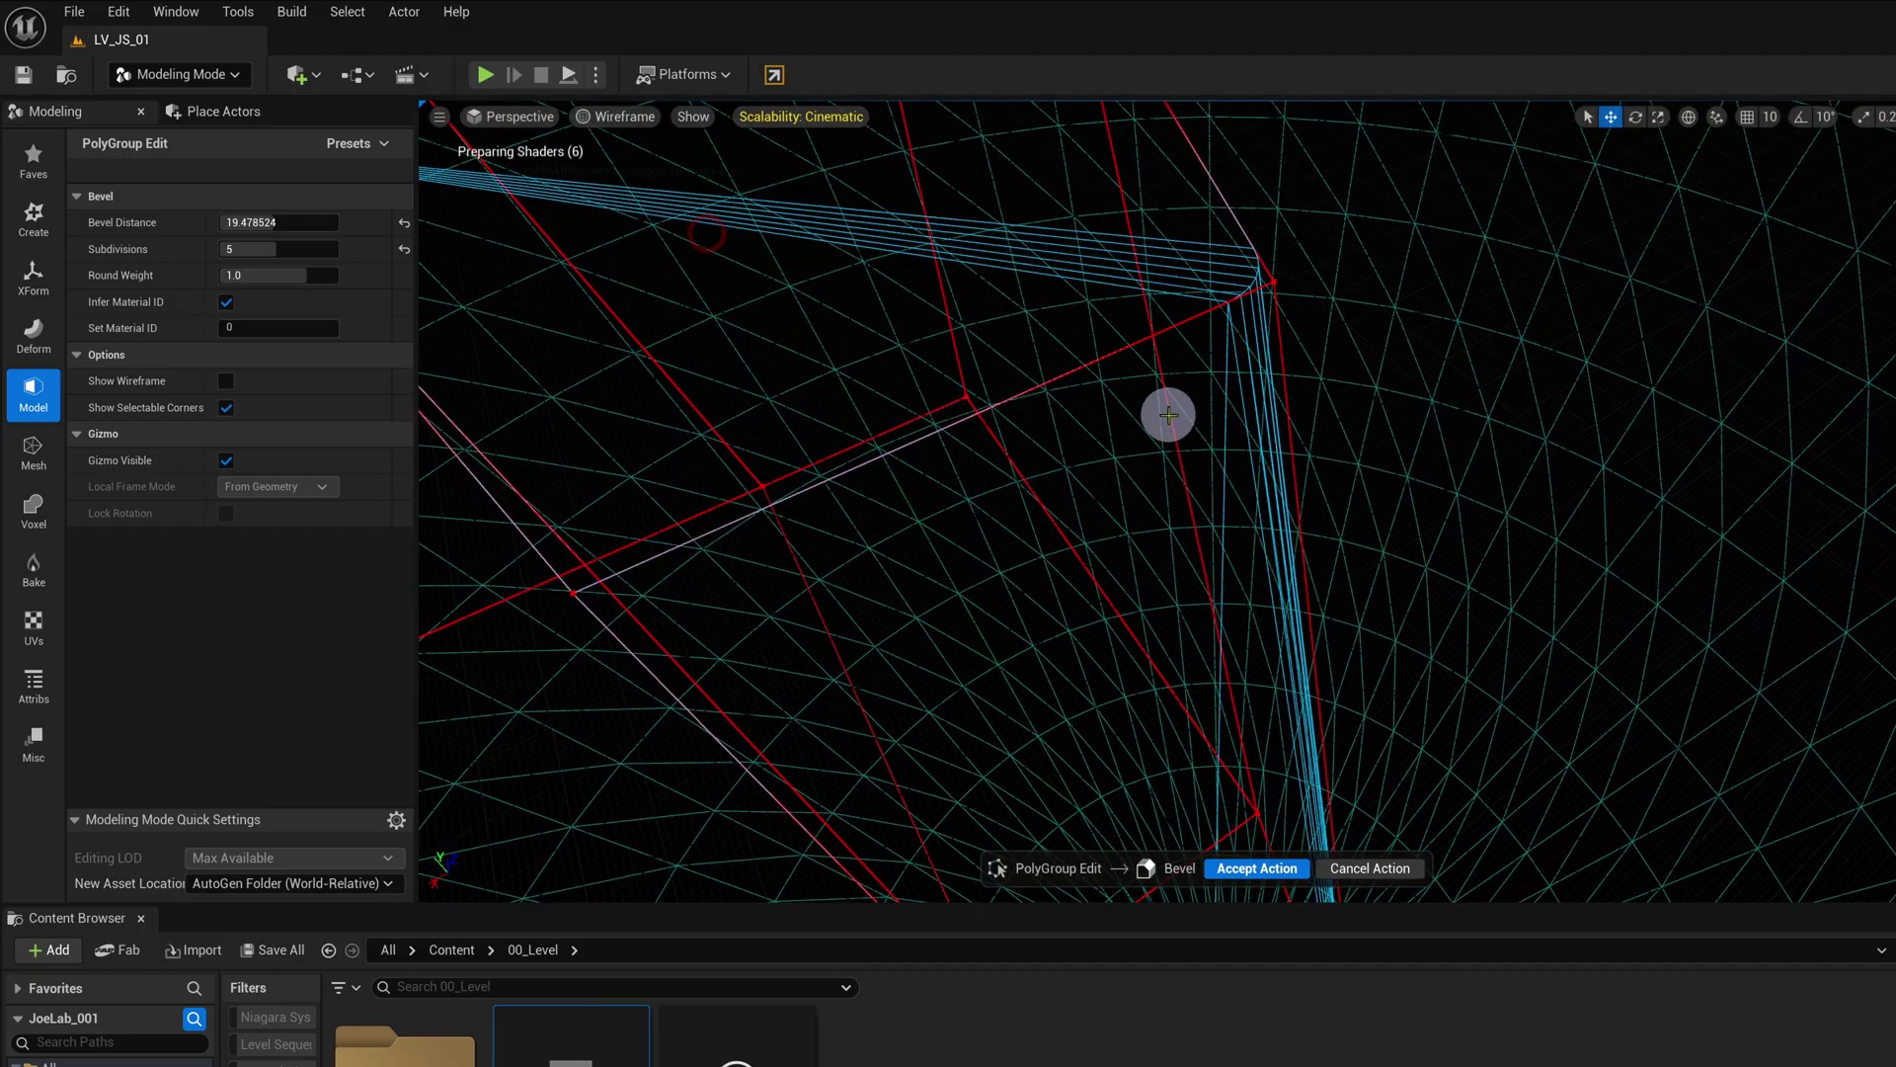
{"action": "mouse_move", "coordinate": [1169, 414]}
{"action": "left_mouse_down", "text": "alt"}
{"action": "mouse_move", "coordinate": [754, 310]}
{"action": "mouse_move", "coordinate": [770, 399]}
{"action": "left_mouse_up", "text": "alt"}
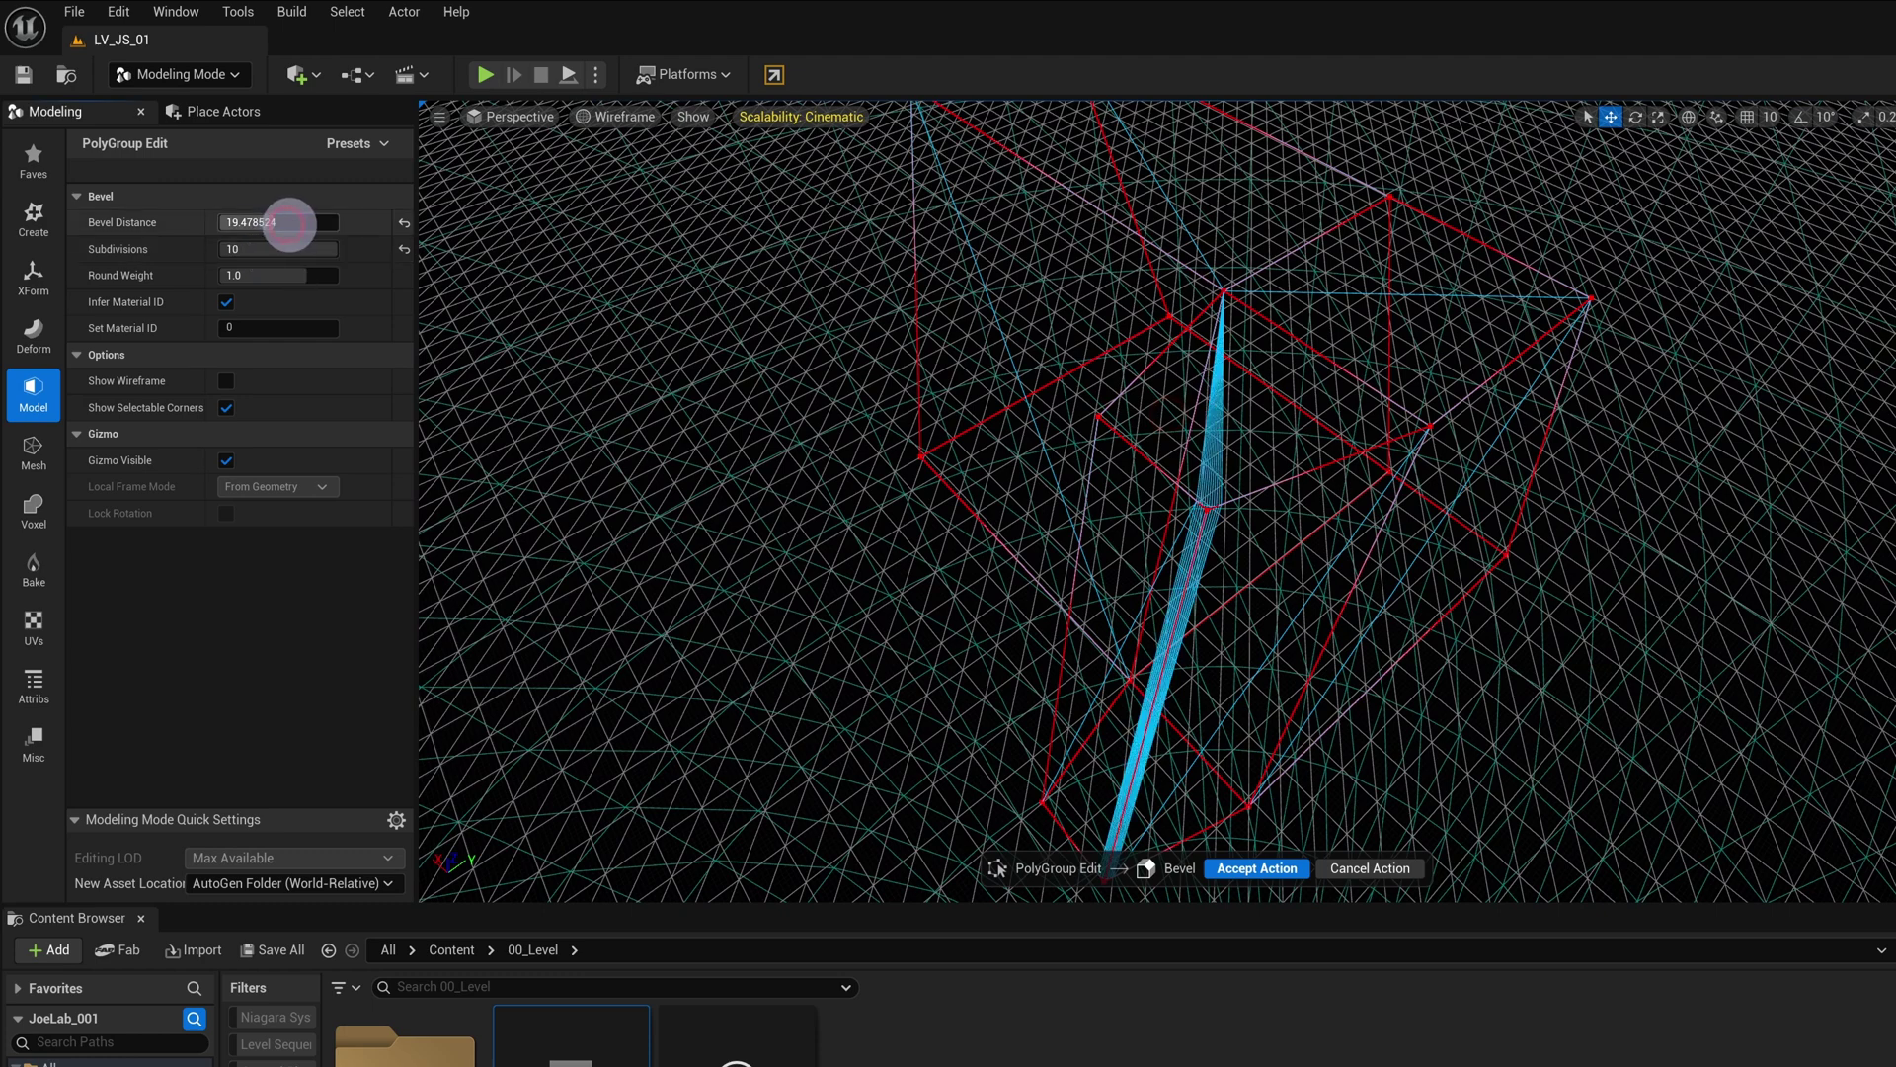
{"action": "left_click_drag", "start_coordinate": [289, 225], "coordinate": [326, 219]}
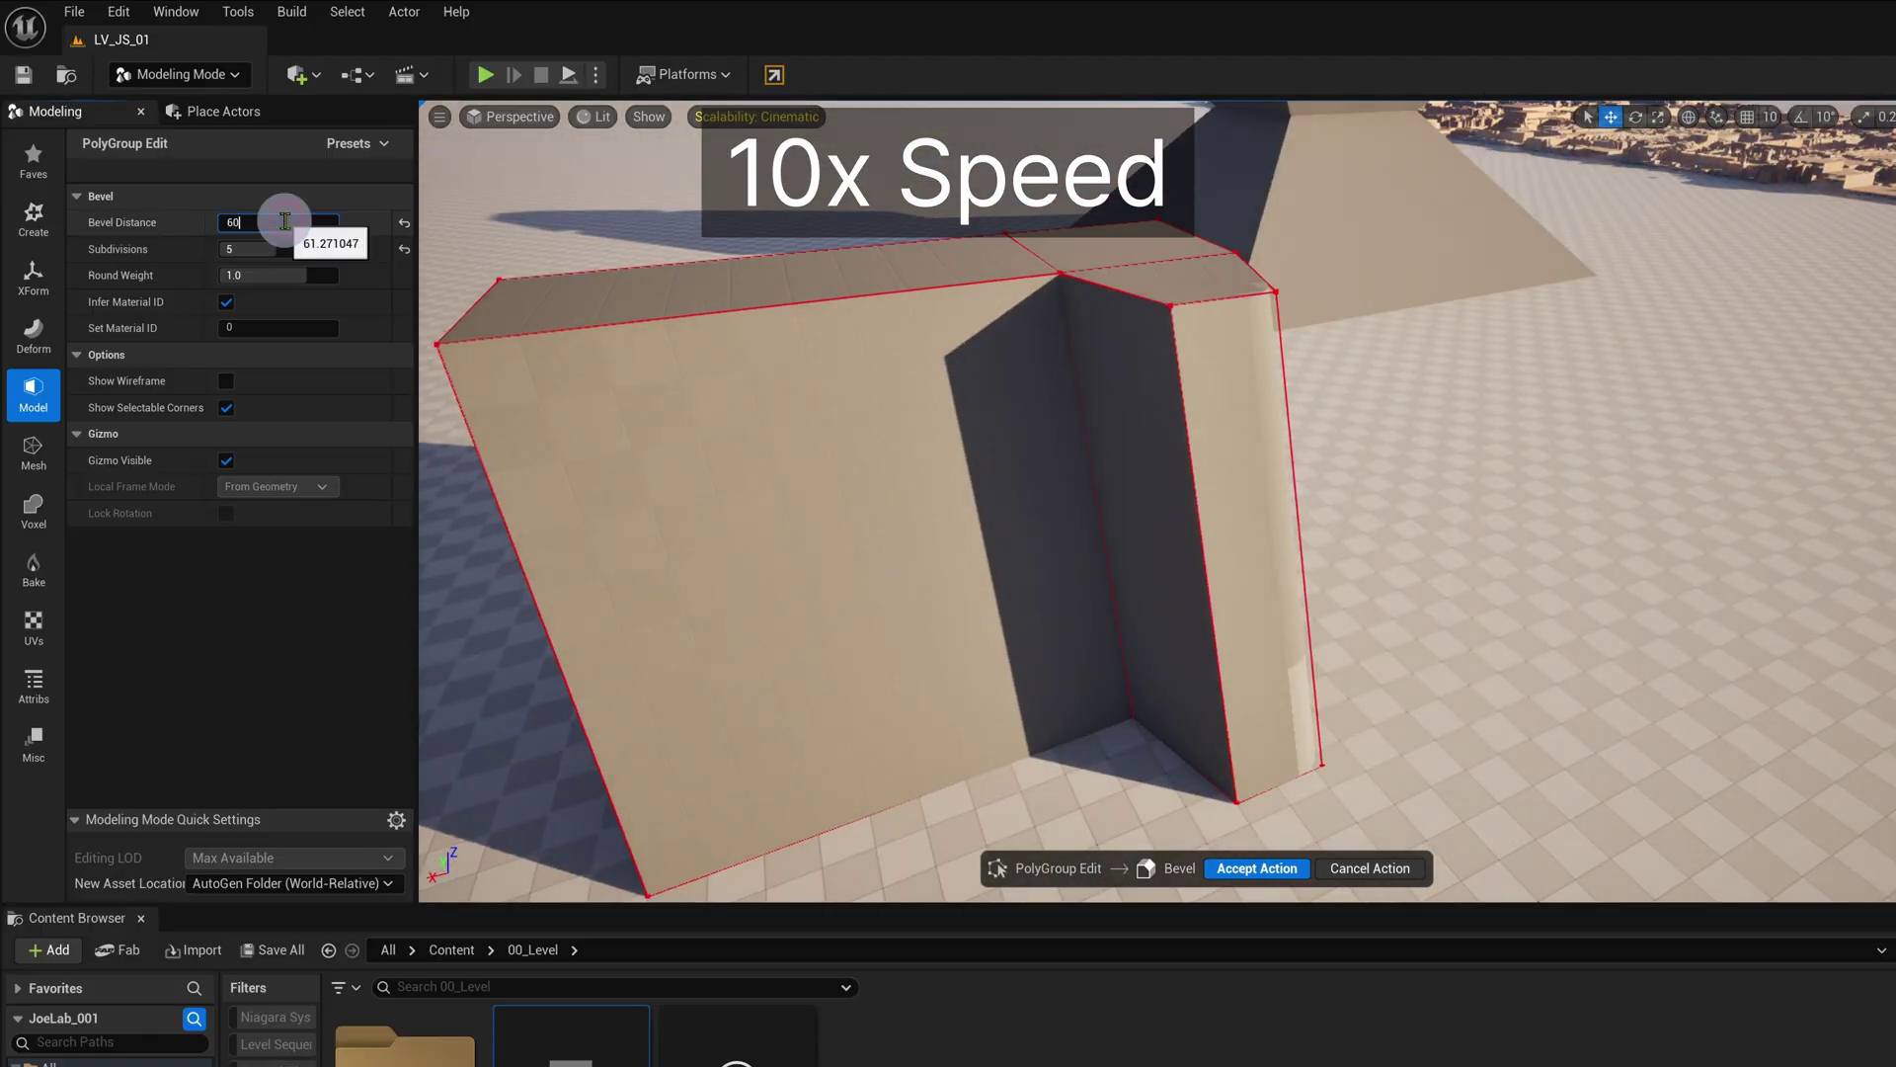
{"action": "left_click", "coordinate": [1255, 869]}
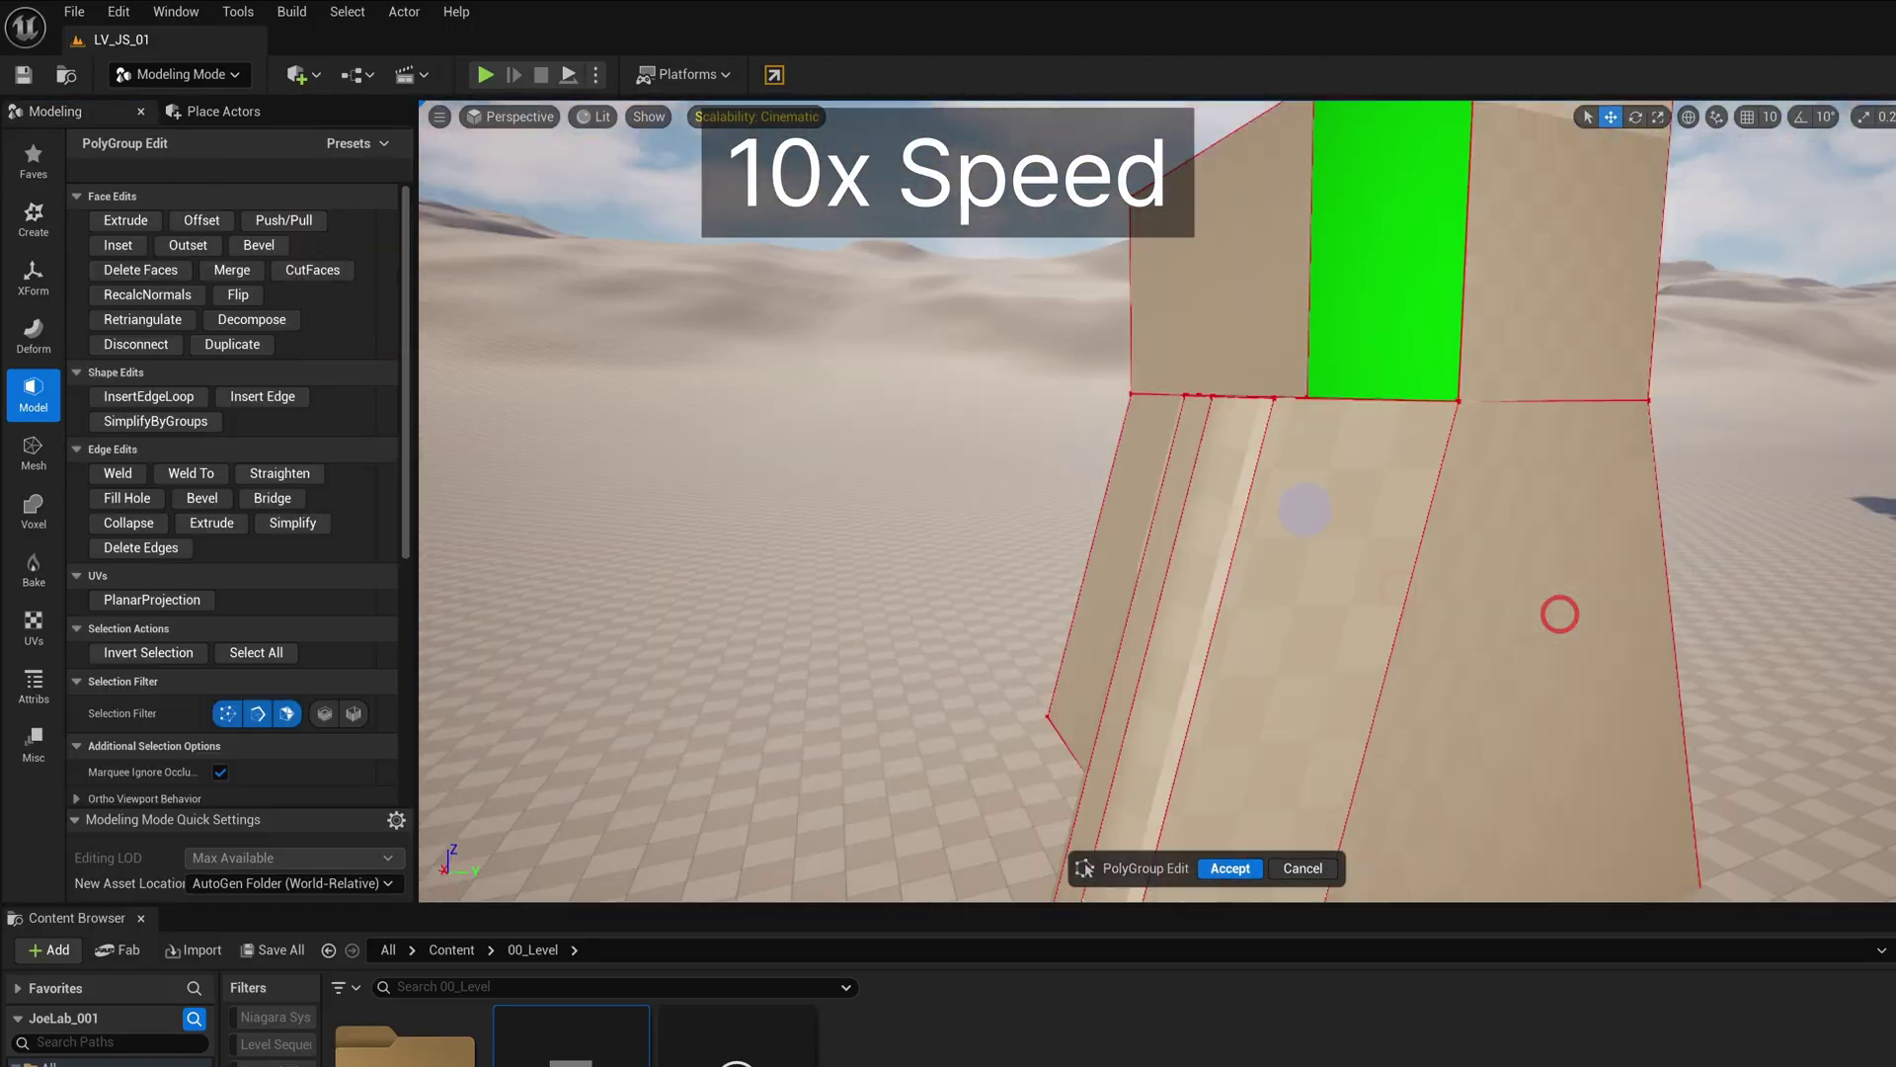
{"action": "left_click", "coordinate": [1231, 868]}
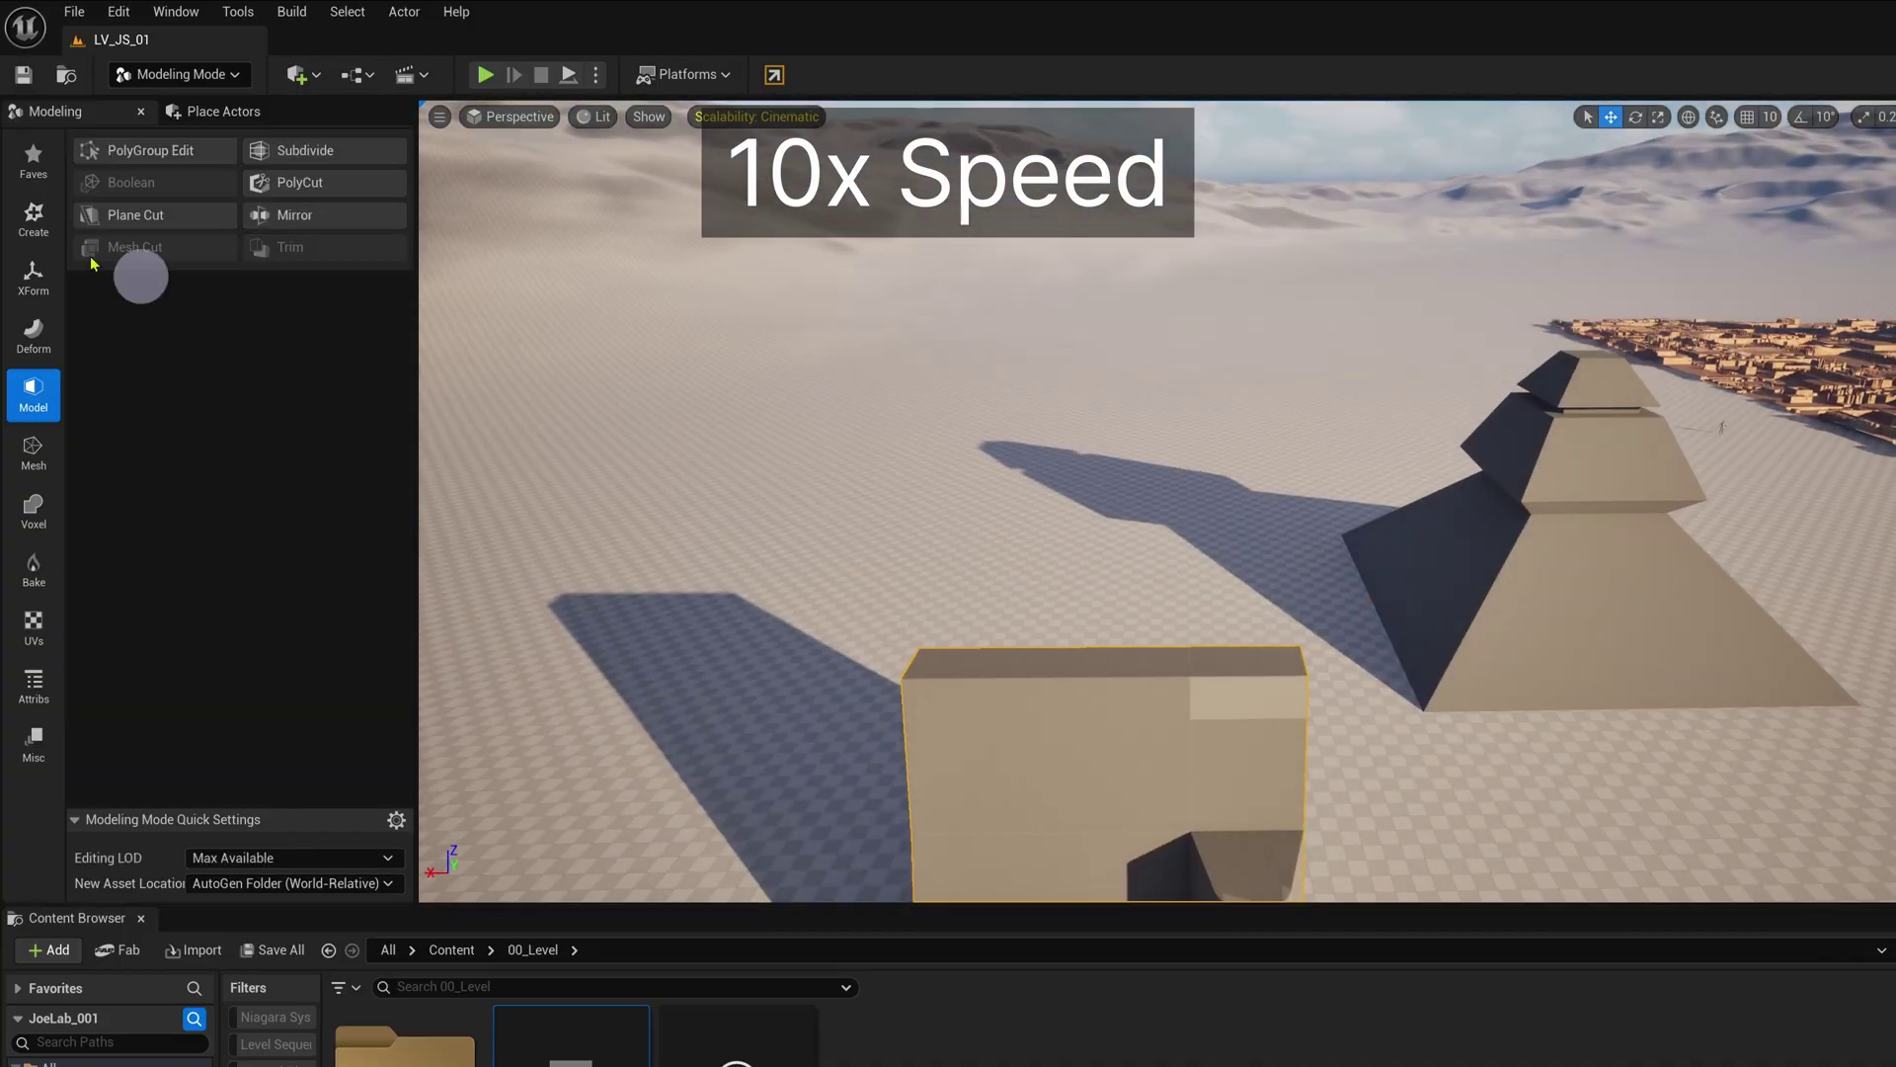
Step: Commit the PolyGroup face edits on the bevelled block
{"action": "left_click", "coordinate": [34, 218]}
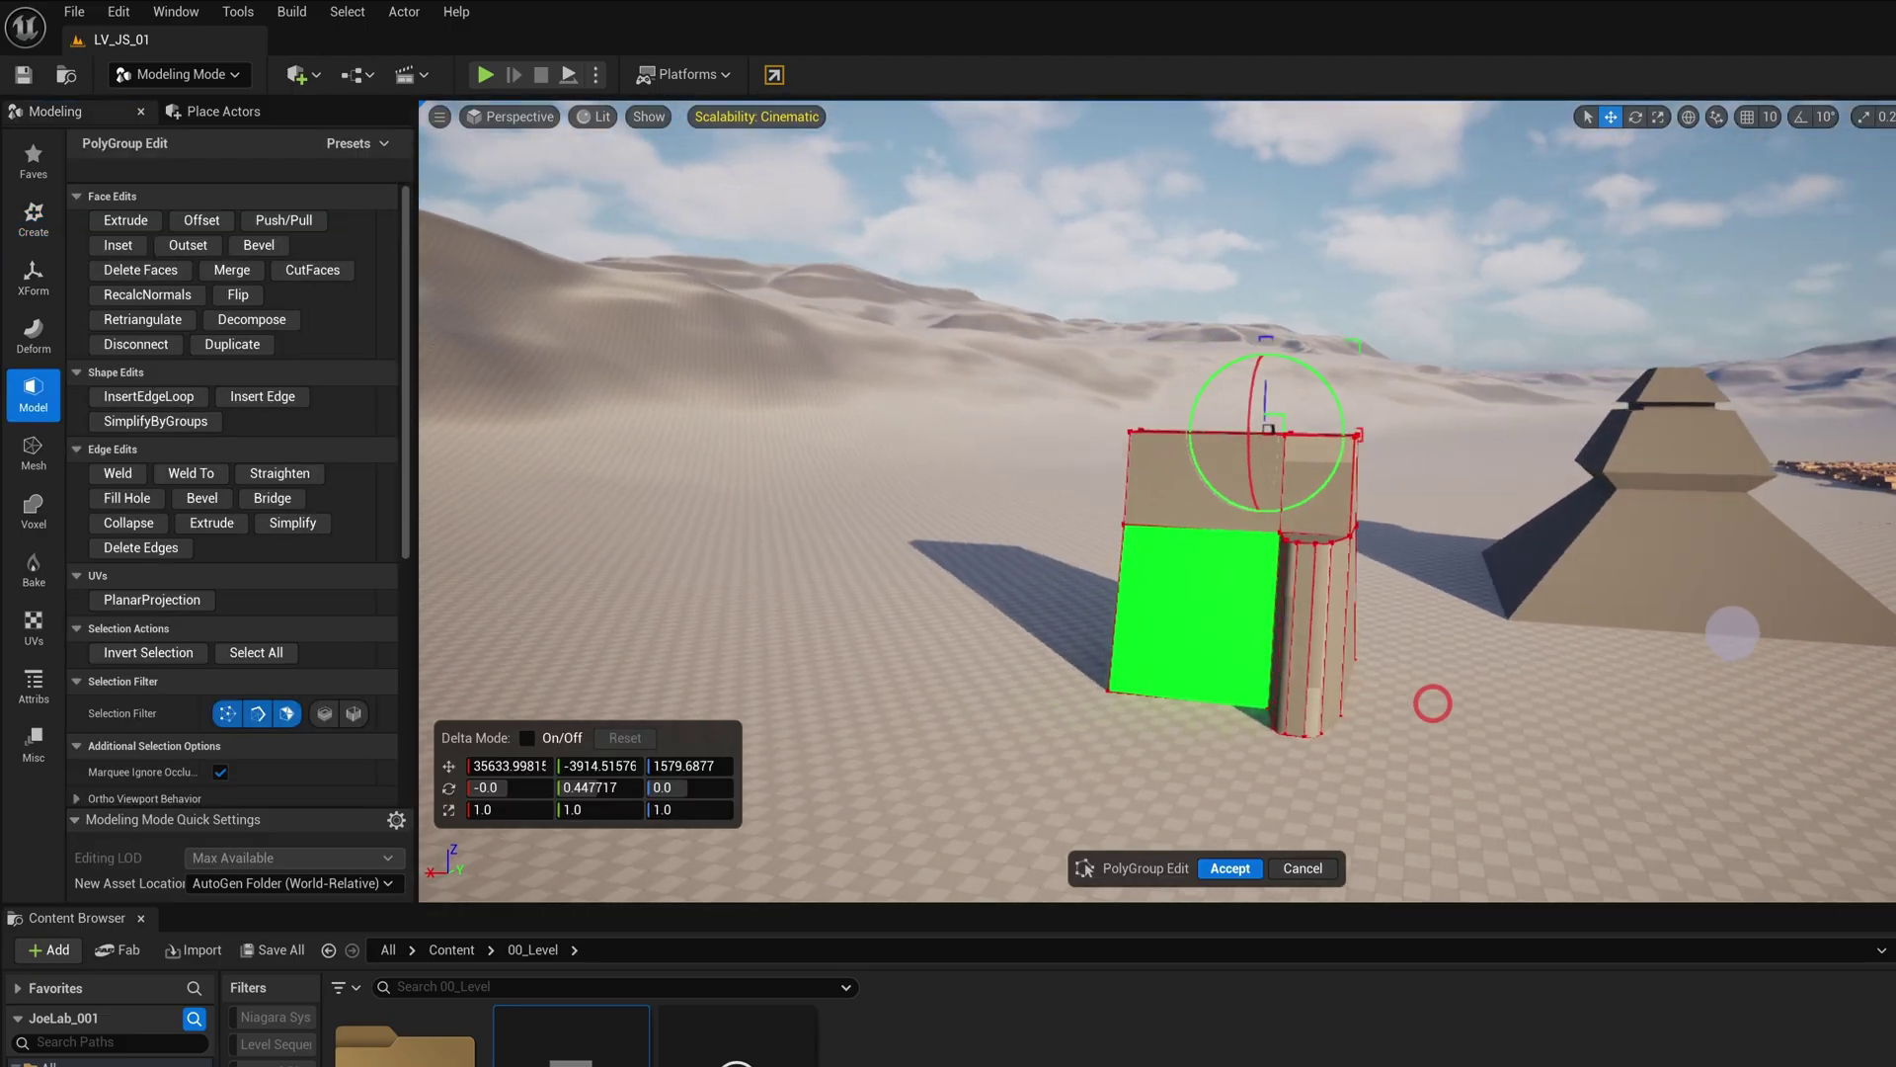
{"action": "right_click_drag", "start_coordinate": [1739, 632], "coordinate": [1718, 642]}
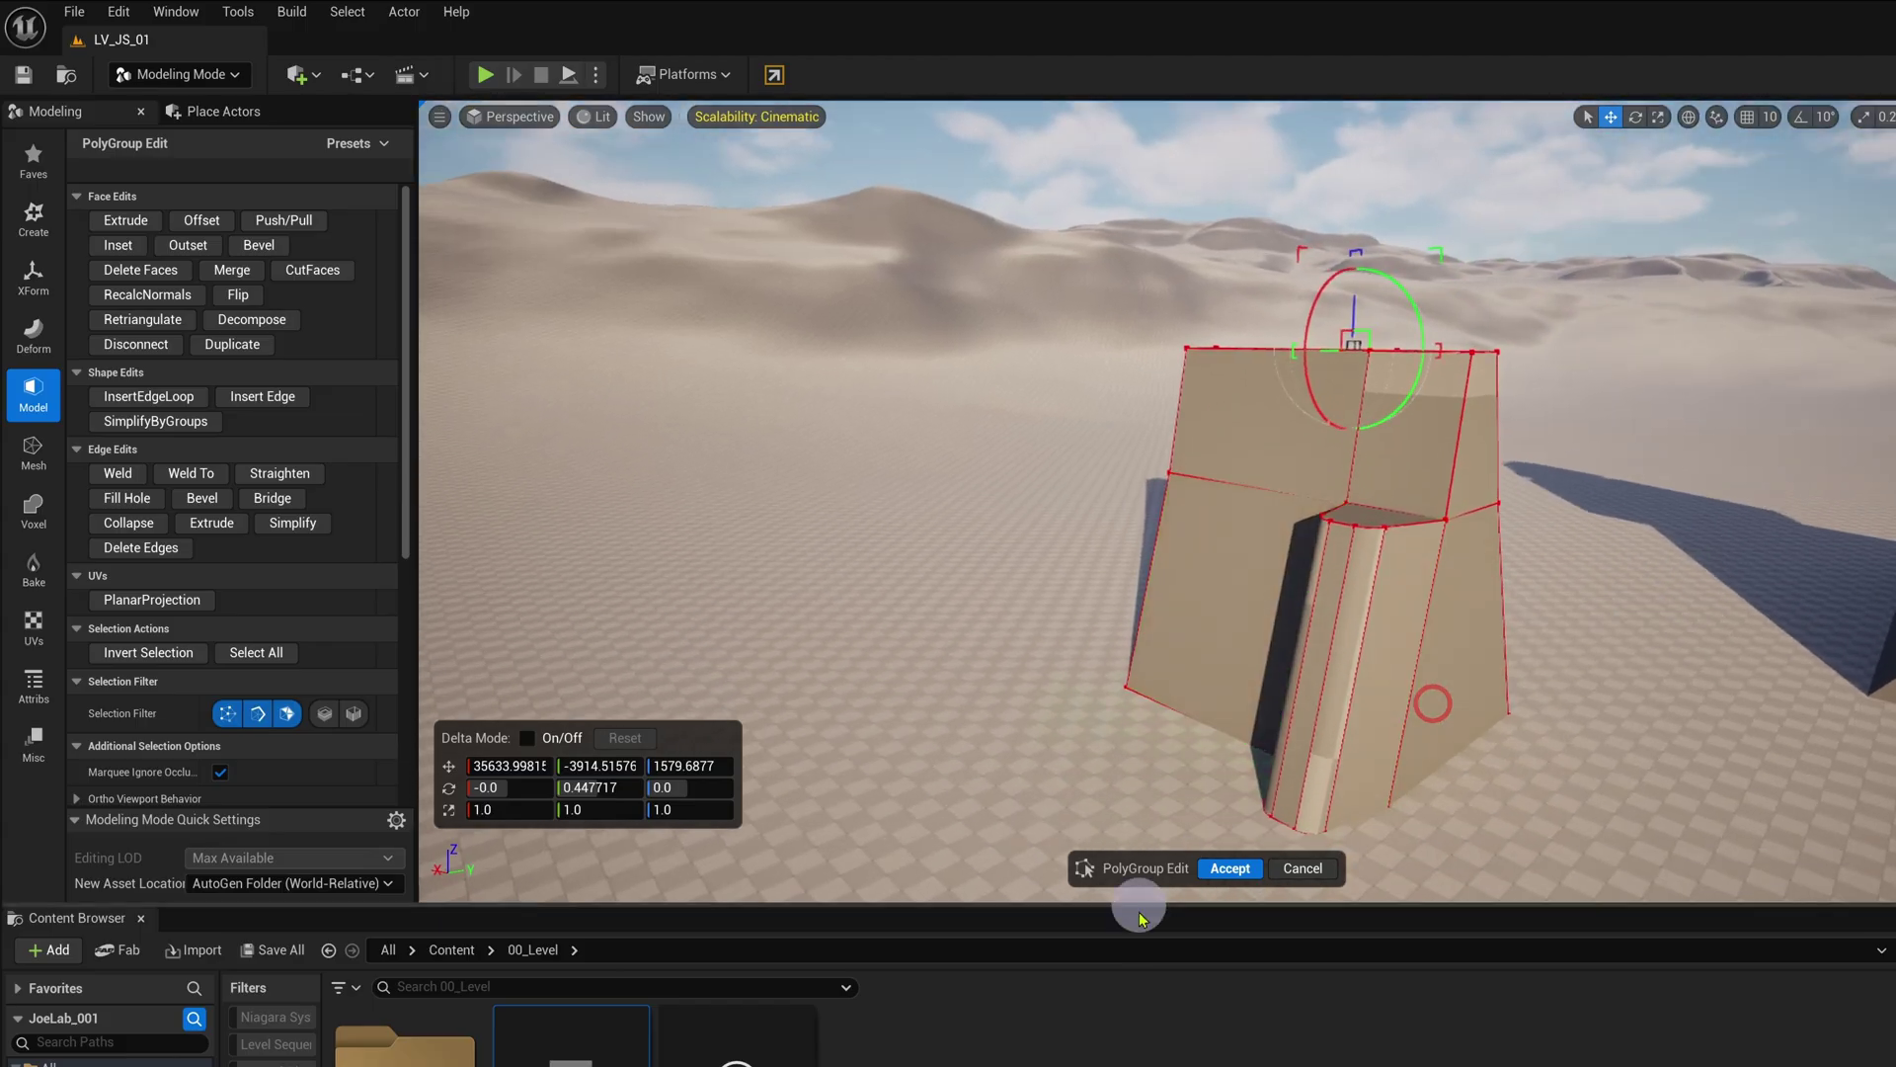
{"action": "left_click", "coordinate": [1228, 869]}
{"action": "right_click_drag", "start_coordinate": [1371, 609], "coordinate": [1353, 442]}
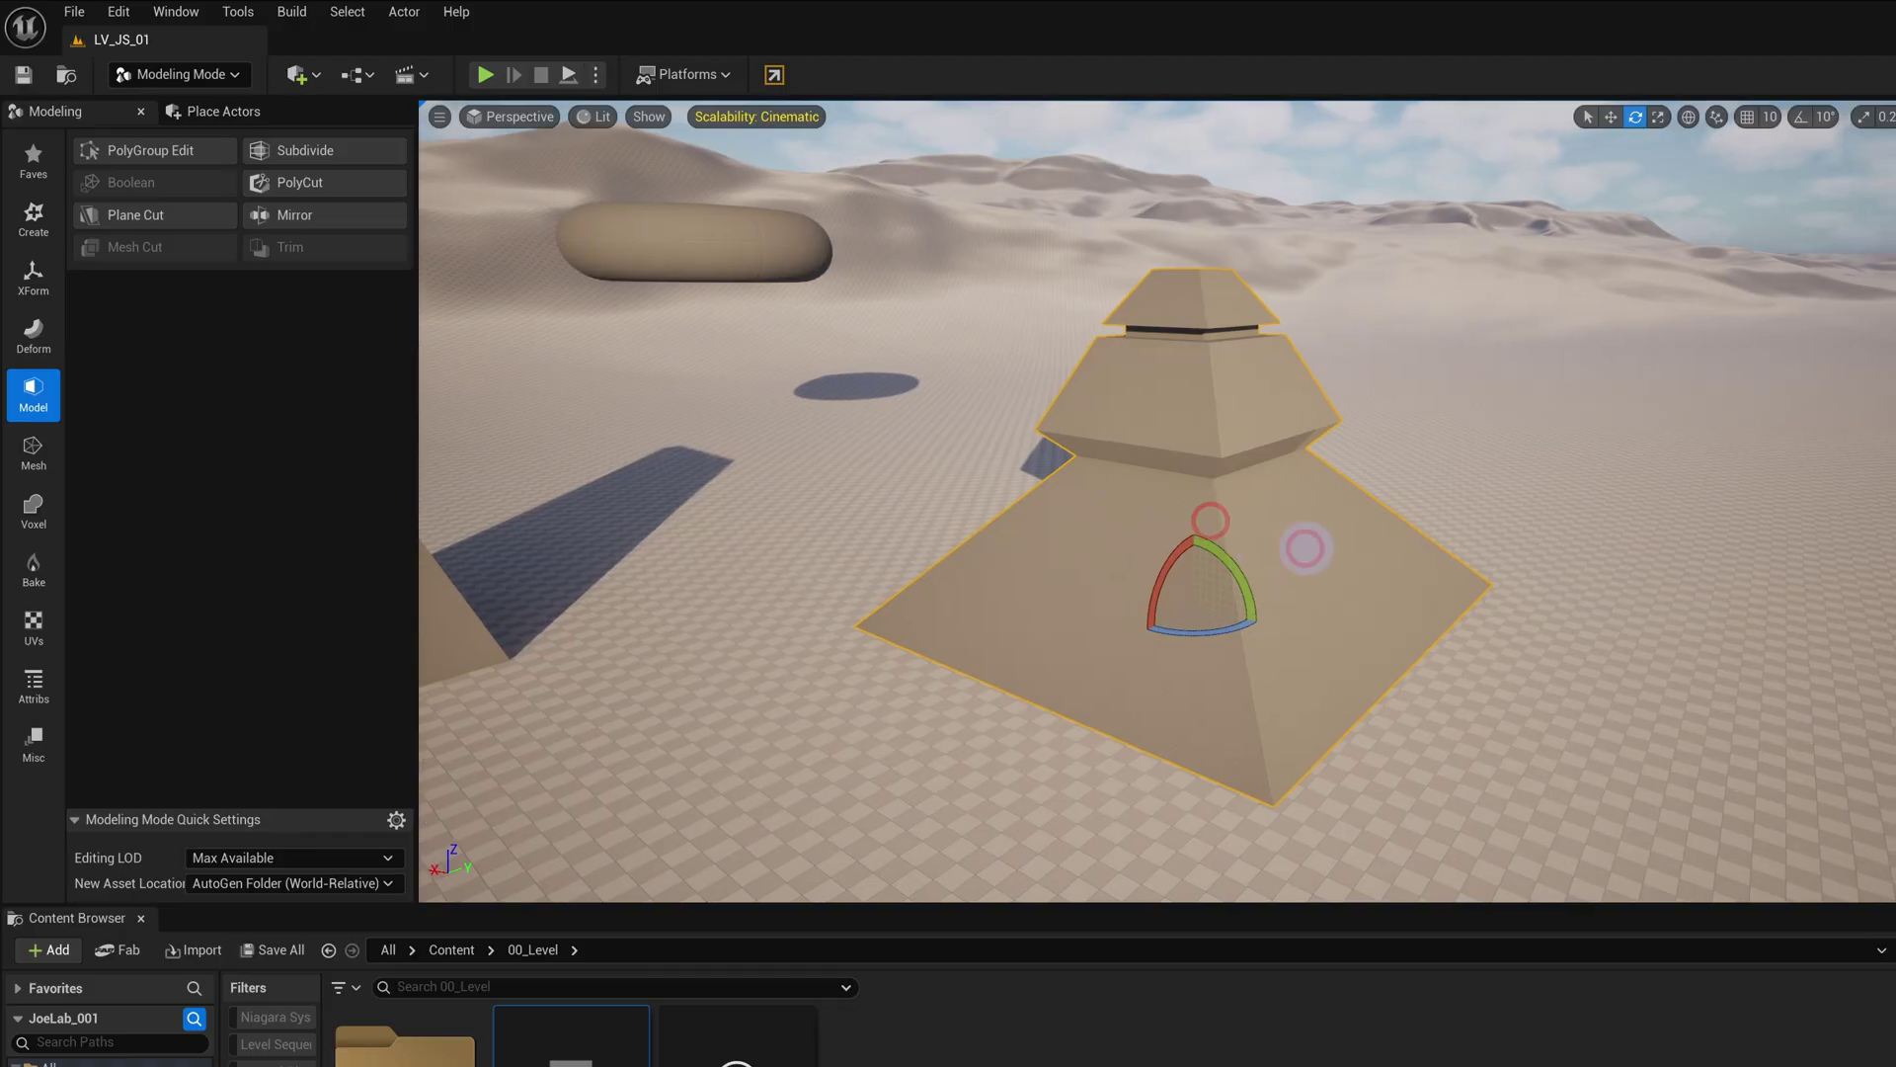
Step: Swing the view across the structures and start the next edit, opening its options list
{"action": "right_click_drag", "start_coordinate": [1344, 553], "coordinate": [1284, 553]}
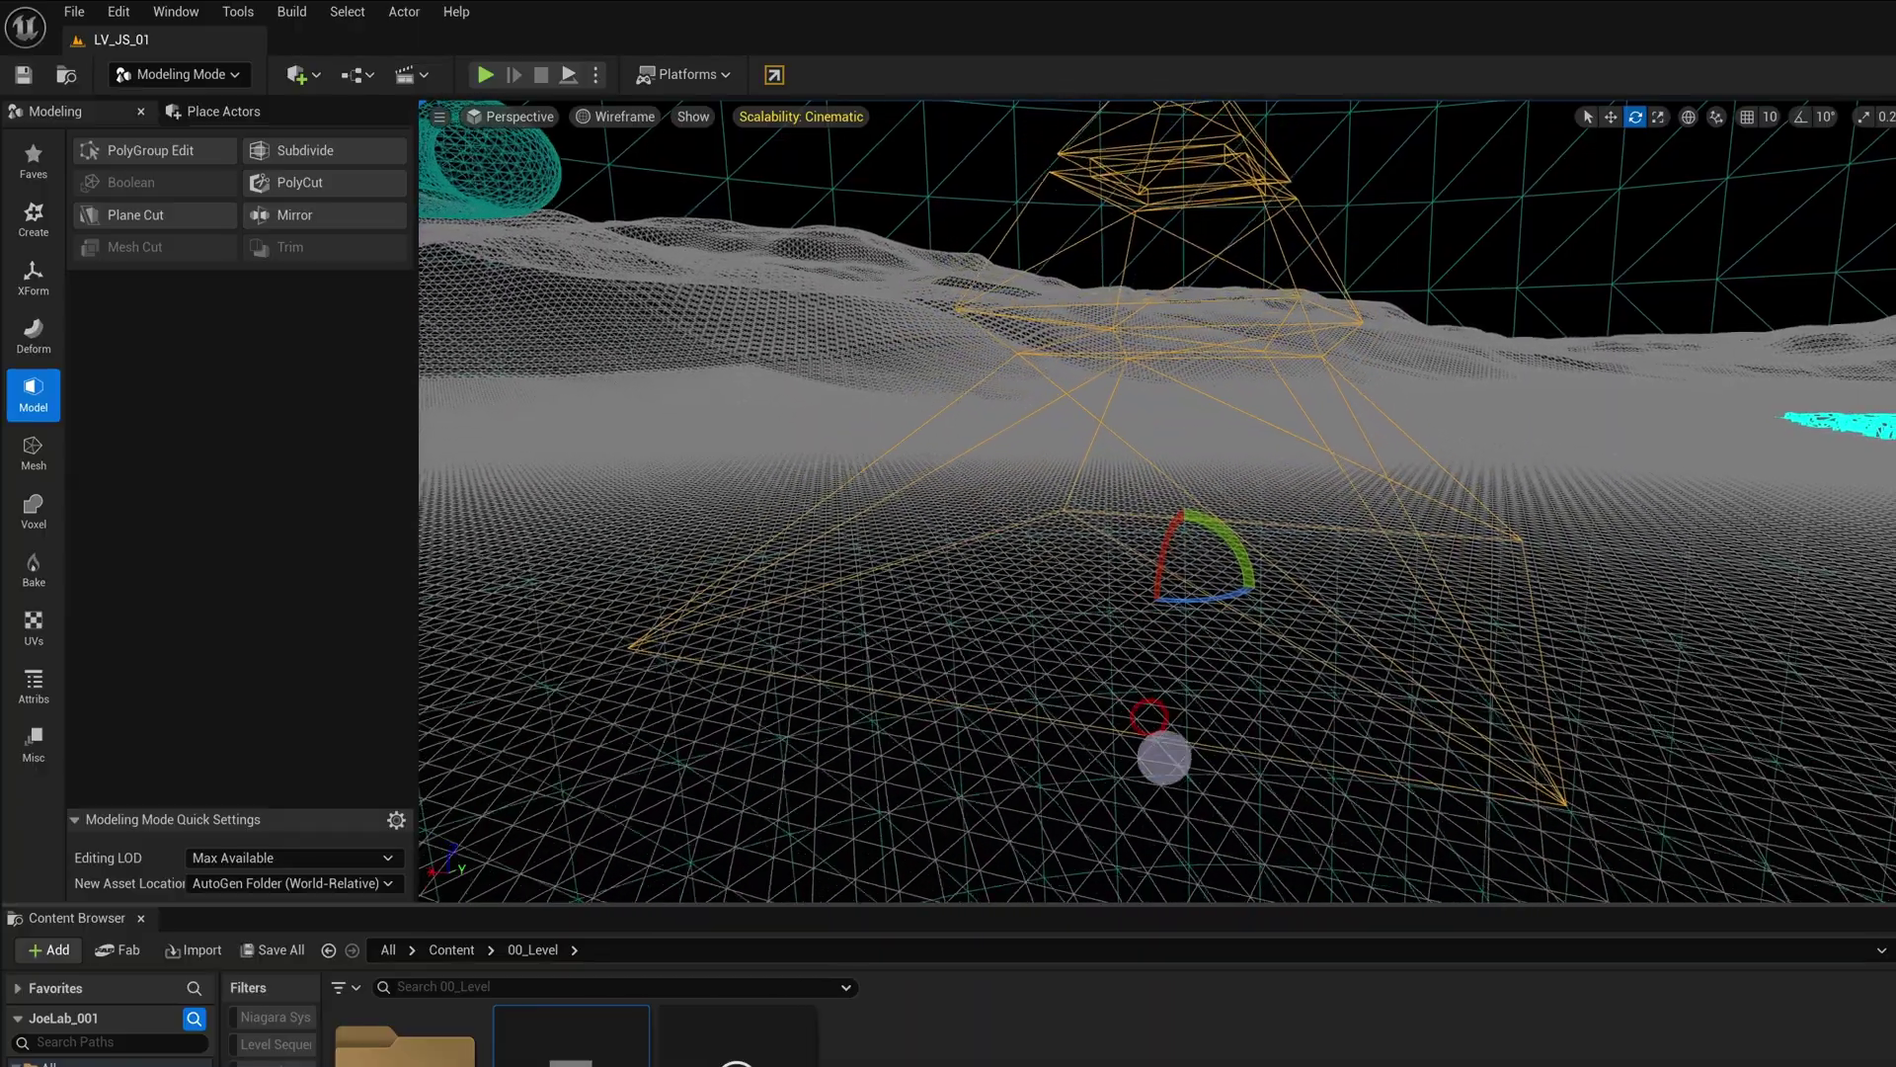
{"action": "left_click_drag", "start_coordinate": [1164, 758], "coordinate": [1176, 752]}
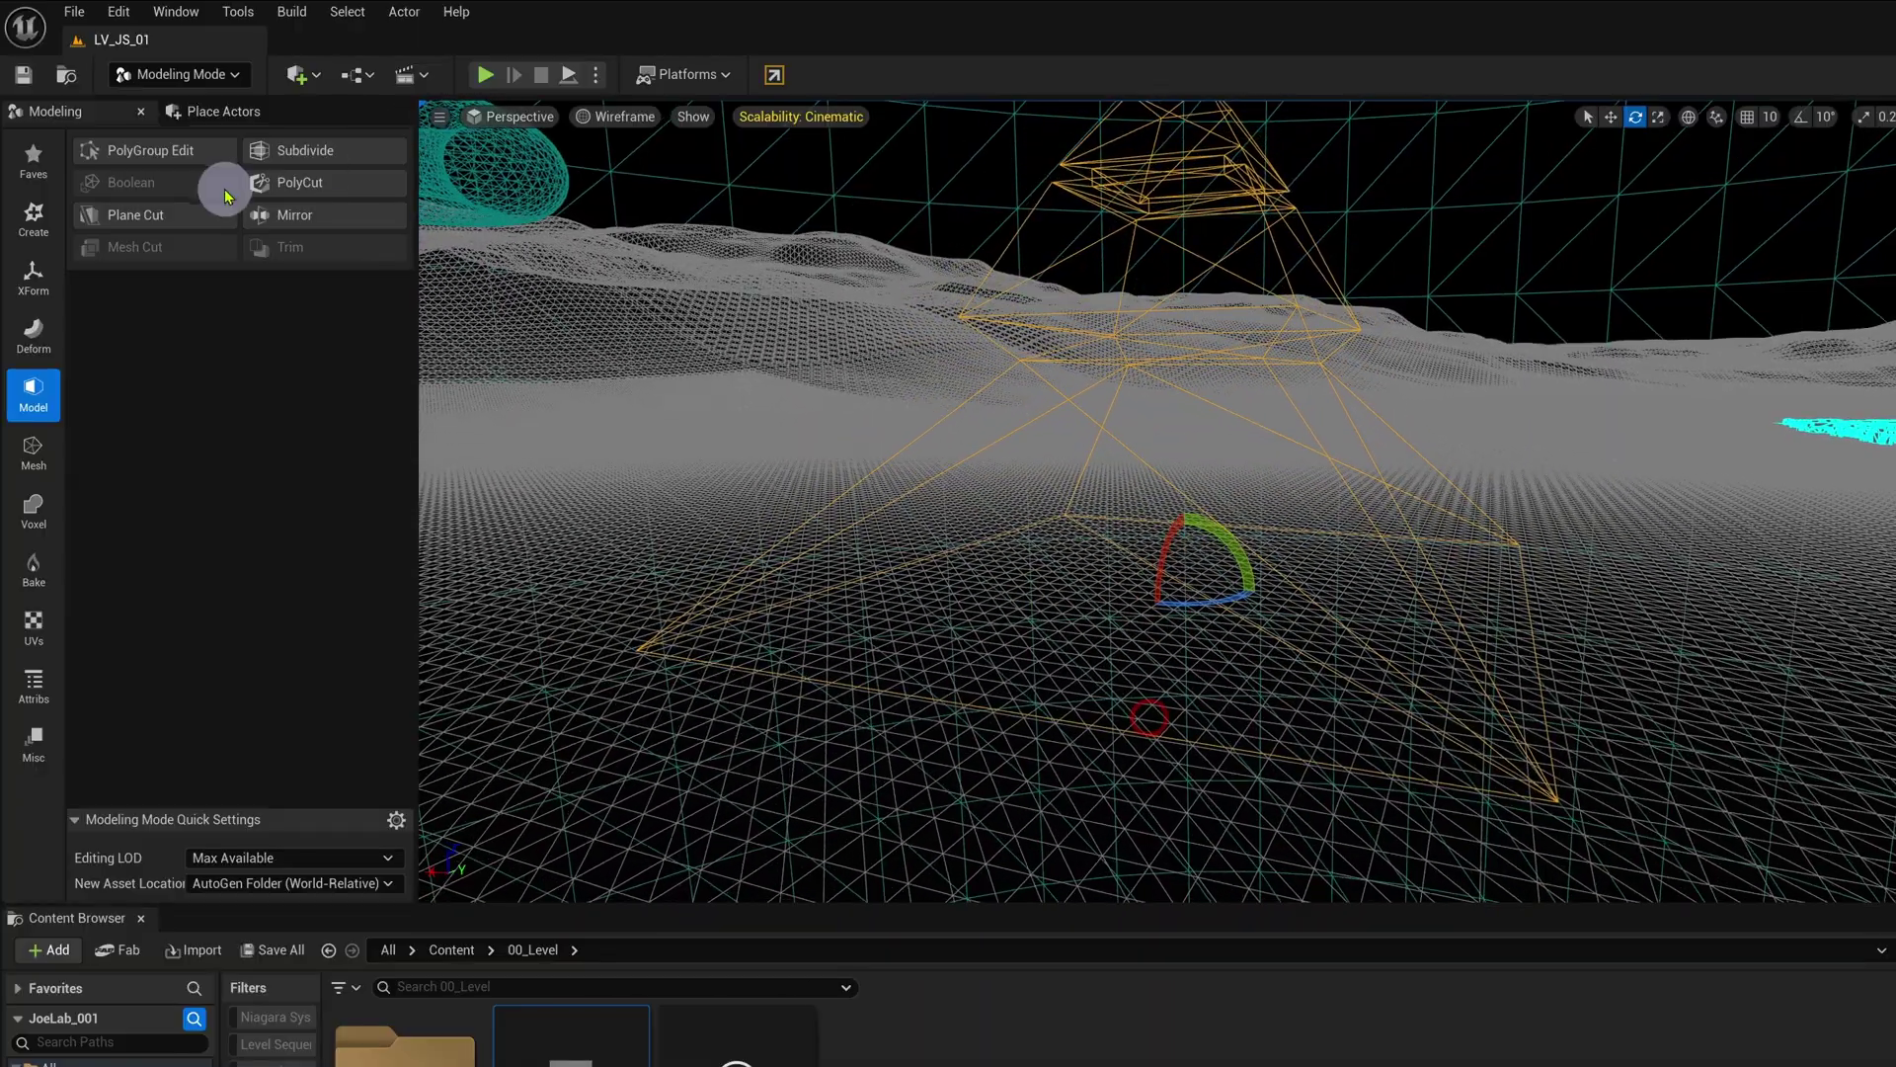
{"action": "left_click", "coordinate": [337, 153]}
{"action": "left_click", "coordinate": [301, 250]}
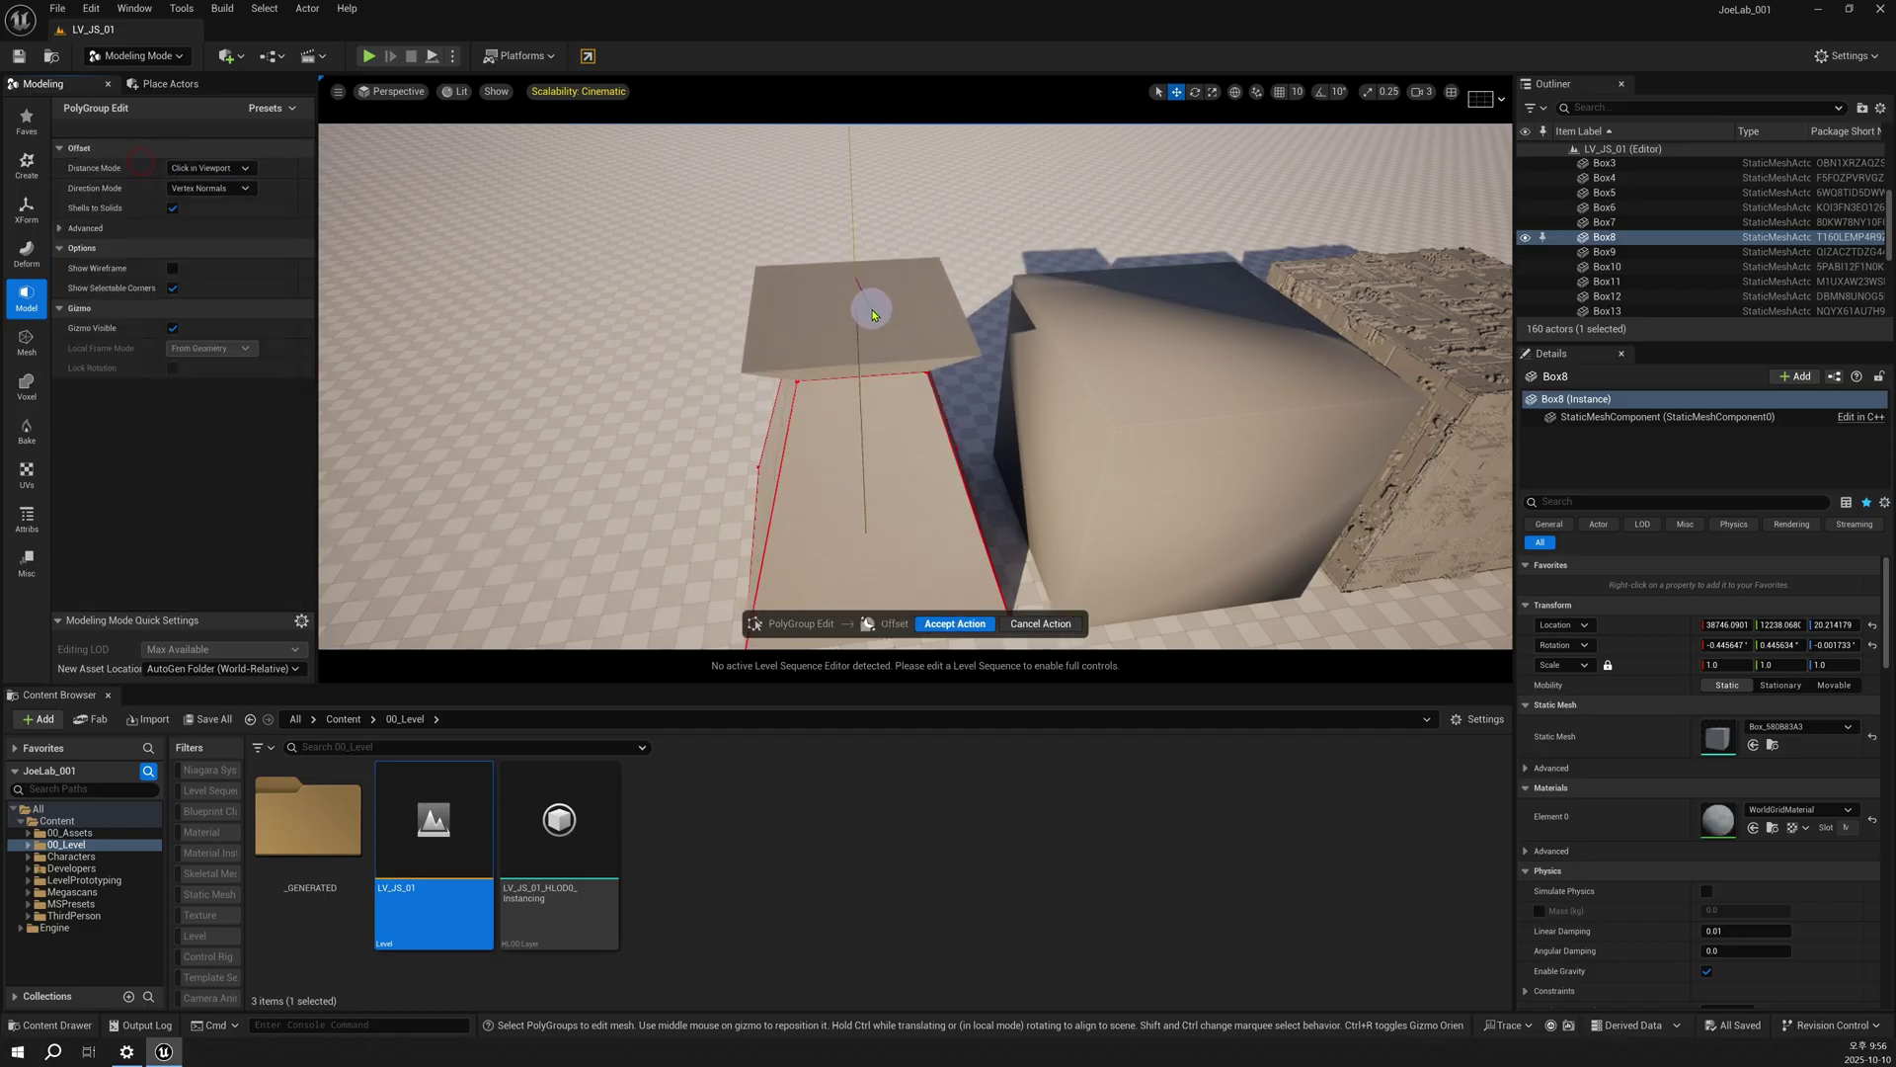
Step: Widen and offset the Box8 and Box9 top faces into flared caps, then commit
{"action": "left_click", "coordinate": [873, 314]}
{"action": "right_click_drag", "start_coordinate": [980, 359], "coordinate": [980, 359]}
{"action": "left_click", "coordinate": [921, 377]}
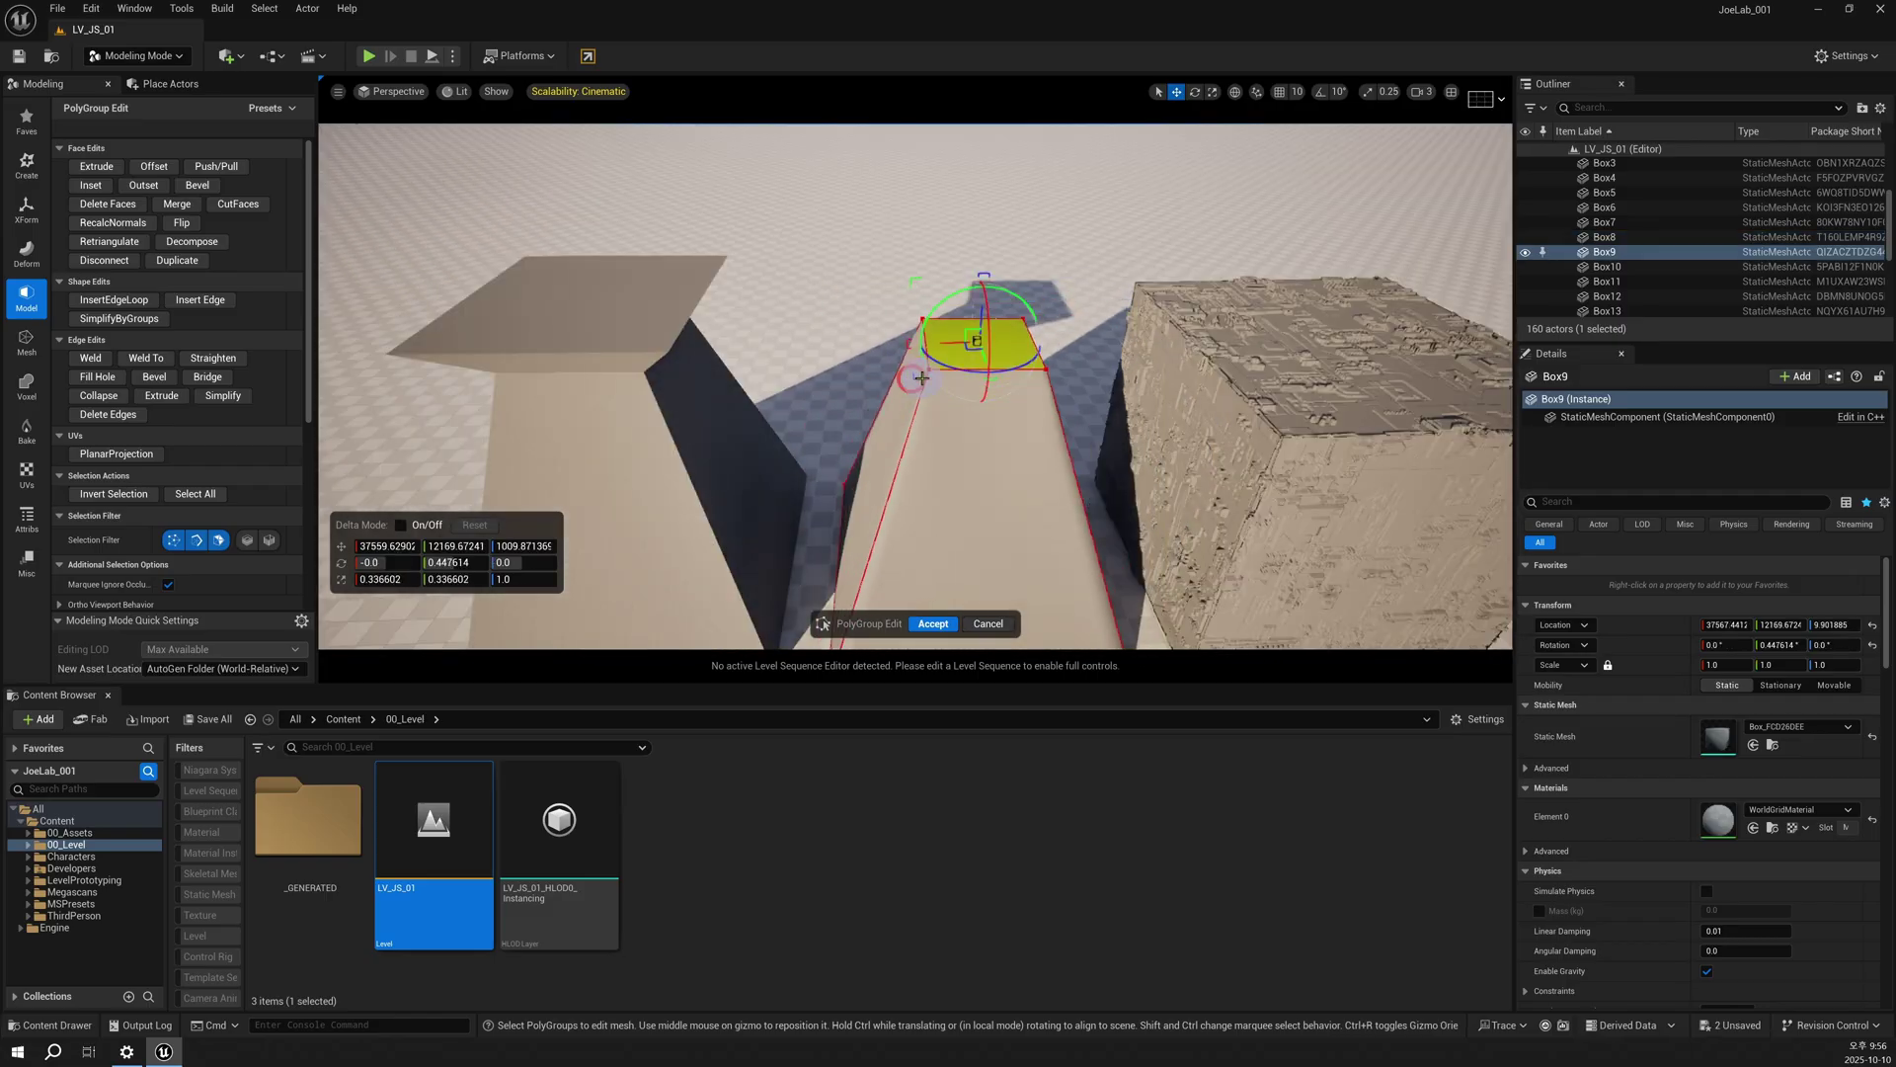
{"action": "left_click_drag", "start_coordinate": [928, 375], "coordinate": [907, 387]}
{"action": "left_click", "coordinate": [156, 167]}
{"action": "mouse_move", "coordinate": [968, 358]}
{"action": "right_mouse_down"}
{"action": "mouse_move", "coordinate": [986, 419]}
{"action": "mouse_move", "coordinate": [987, 339]}
{"action": "right_mouse_up"}
{"action": "left_click", "coordinate": [975, 319]}
{"action": "key", "text": "Return"}
Step: Check the result in wireframe shading, then return the viewport to lit
{"action": "left_click", "coordinate": [454, 90]}
{"action": "left_click", "coordinate": [522, 206]}
{"action": "key", "text": "alt+4"}
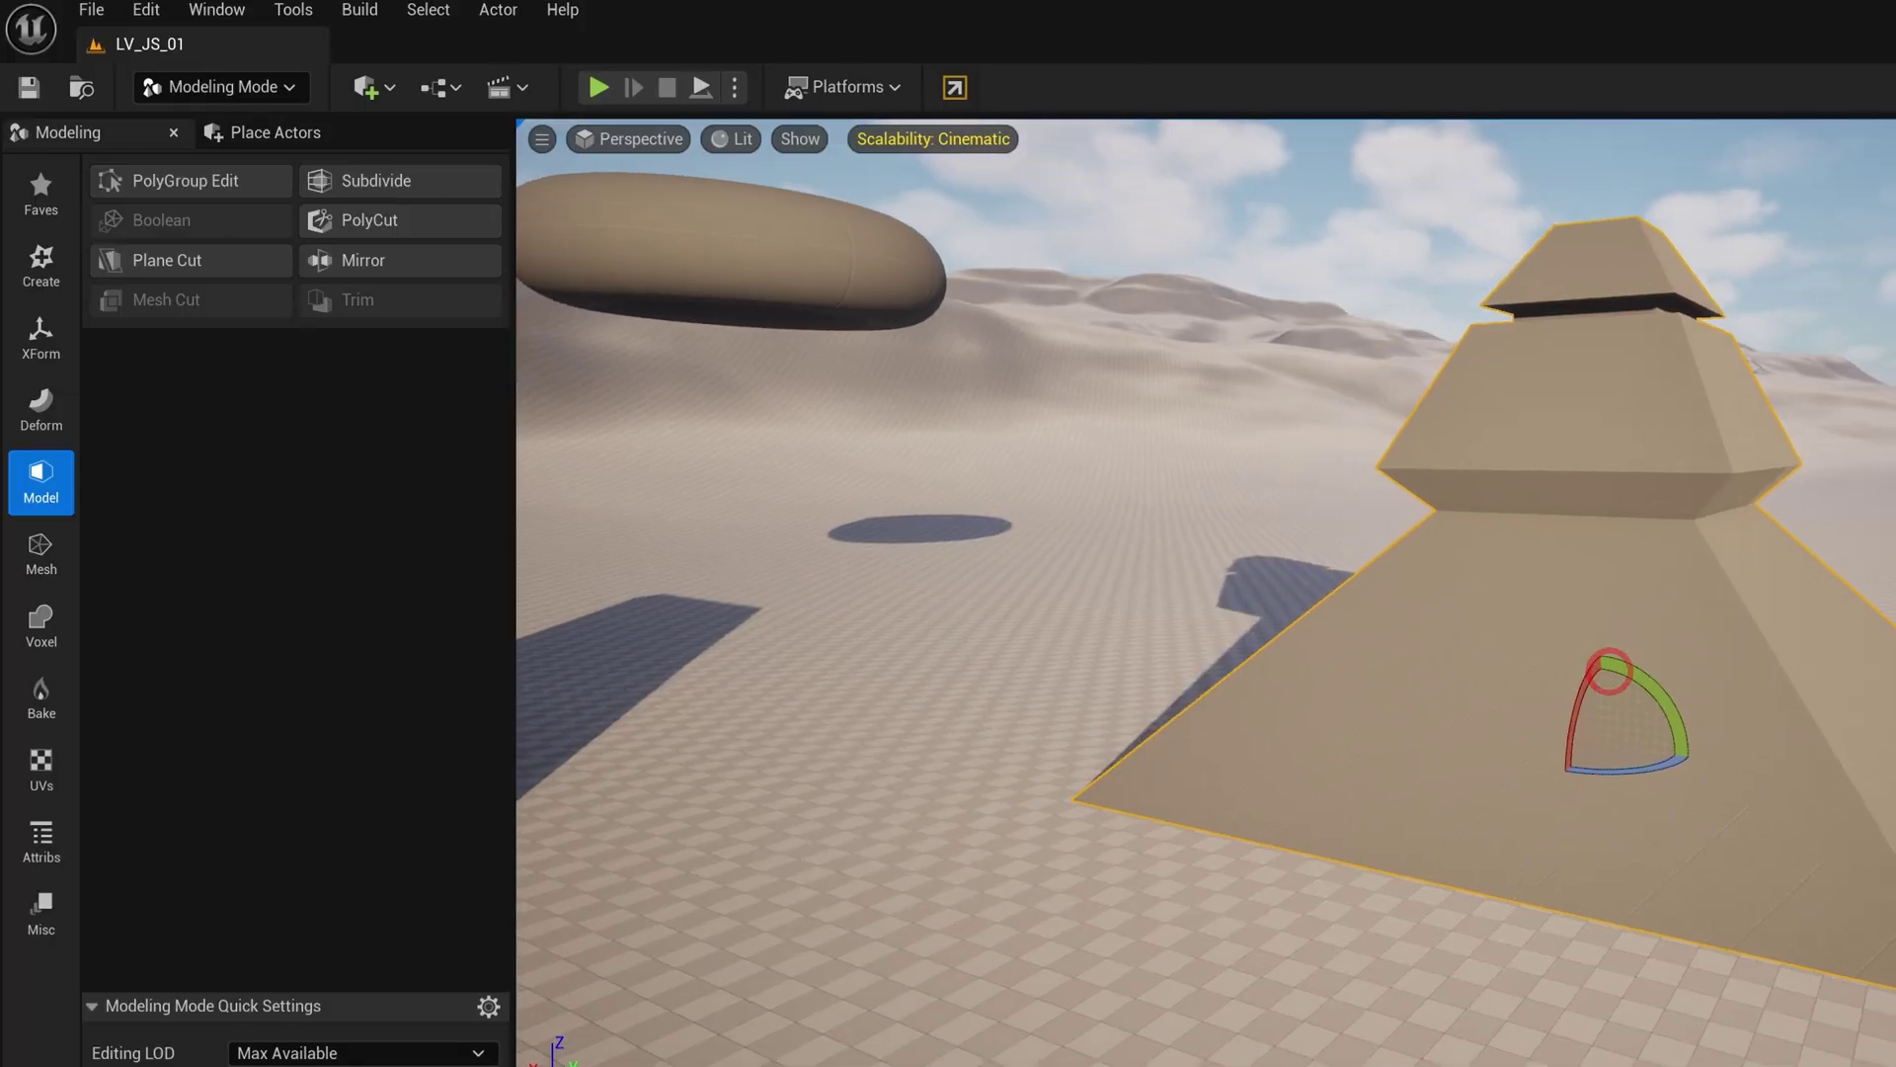
Step: Preview the stepped pyramid subdivided at level 3 with the Bilinear scheme
{"action": "left_click", "coordinate": [377, 190]}
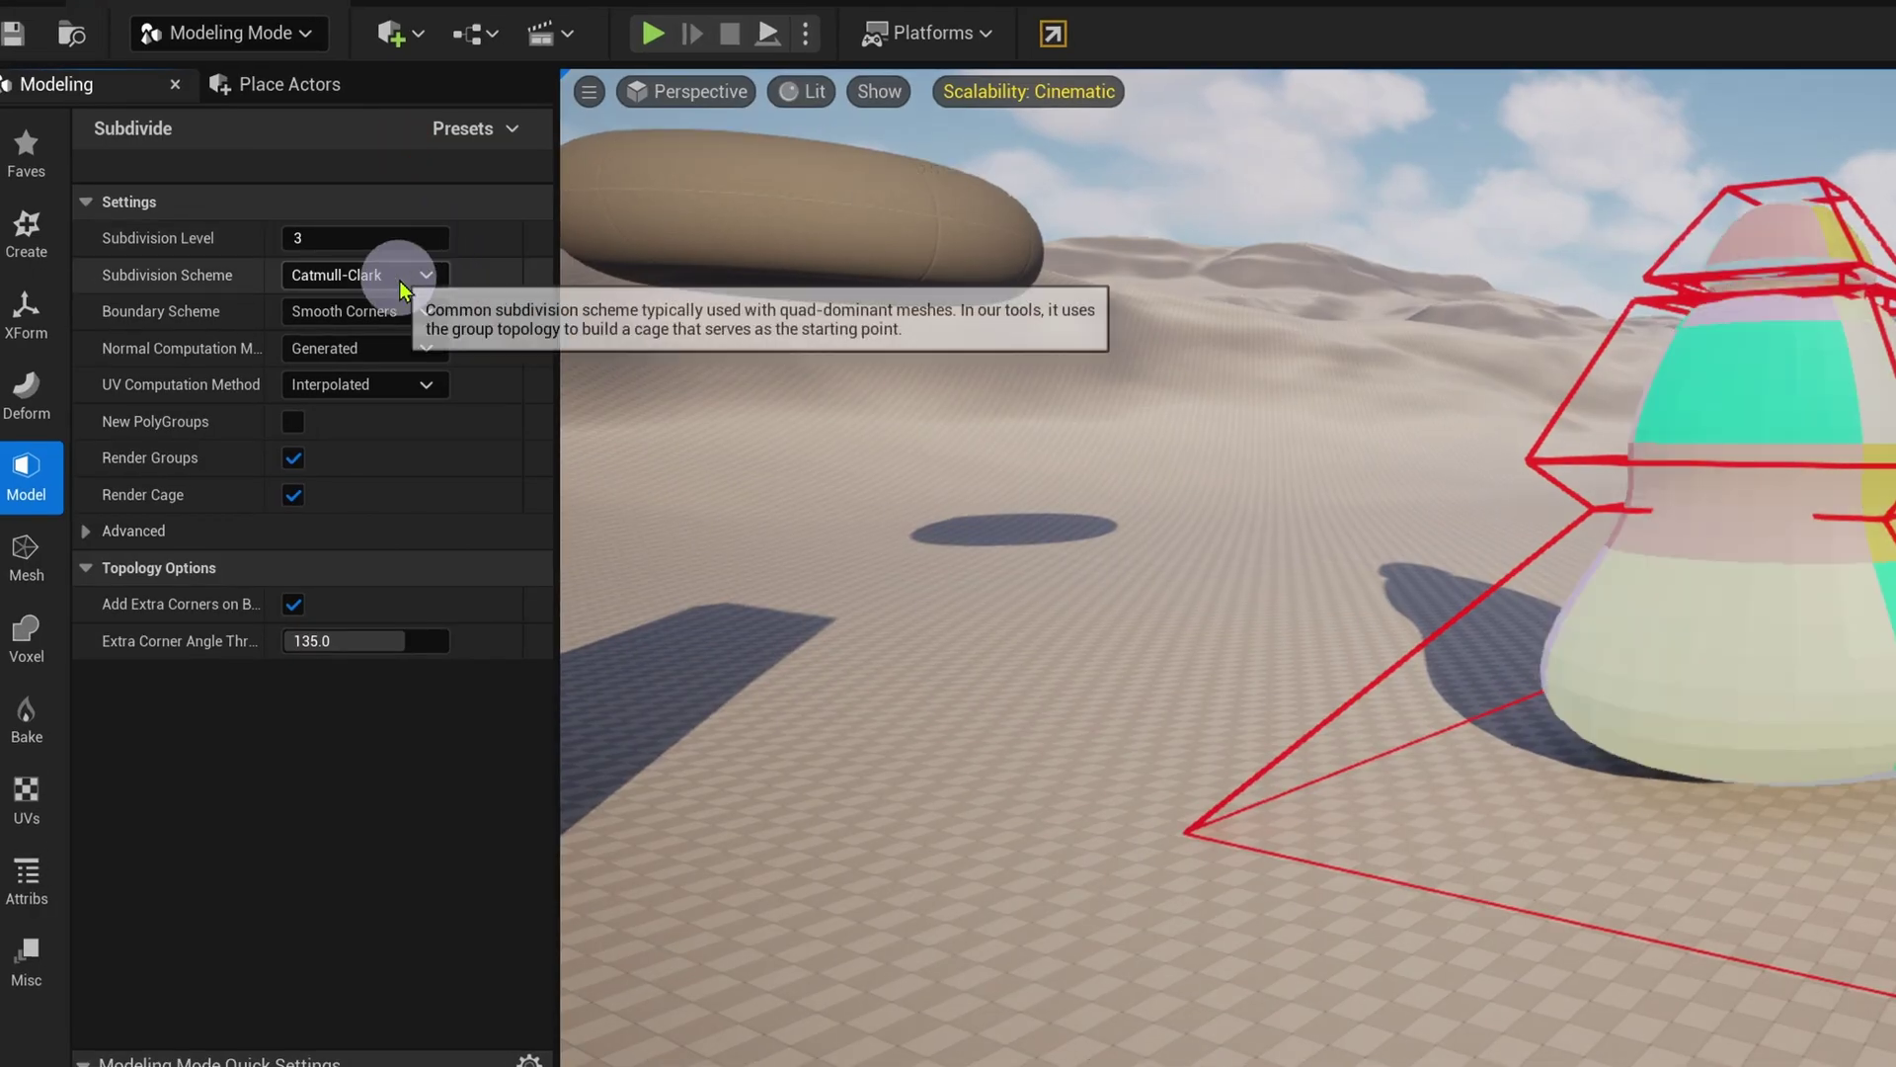
{"action": "left_click", "coordinate": [395, 276]}
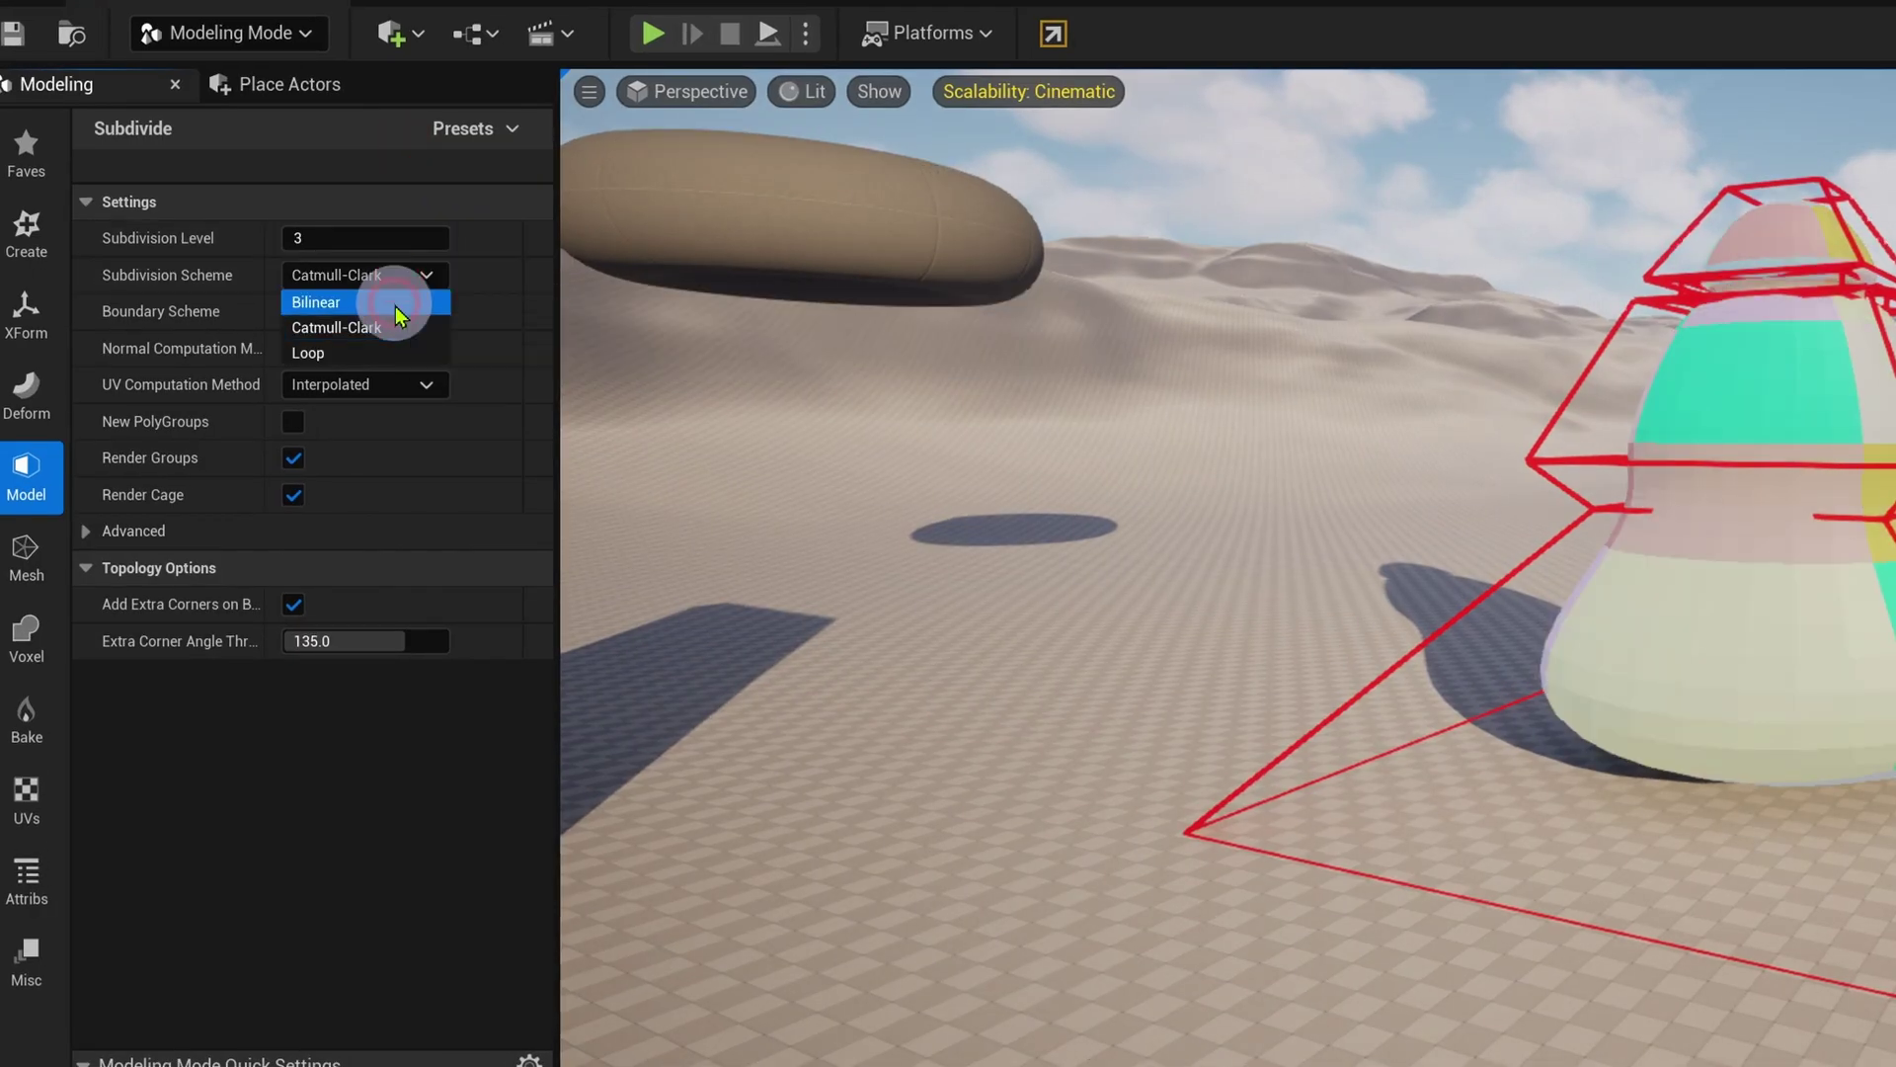
{"action": "left_click", "coordinate": [395, 308]}
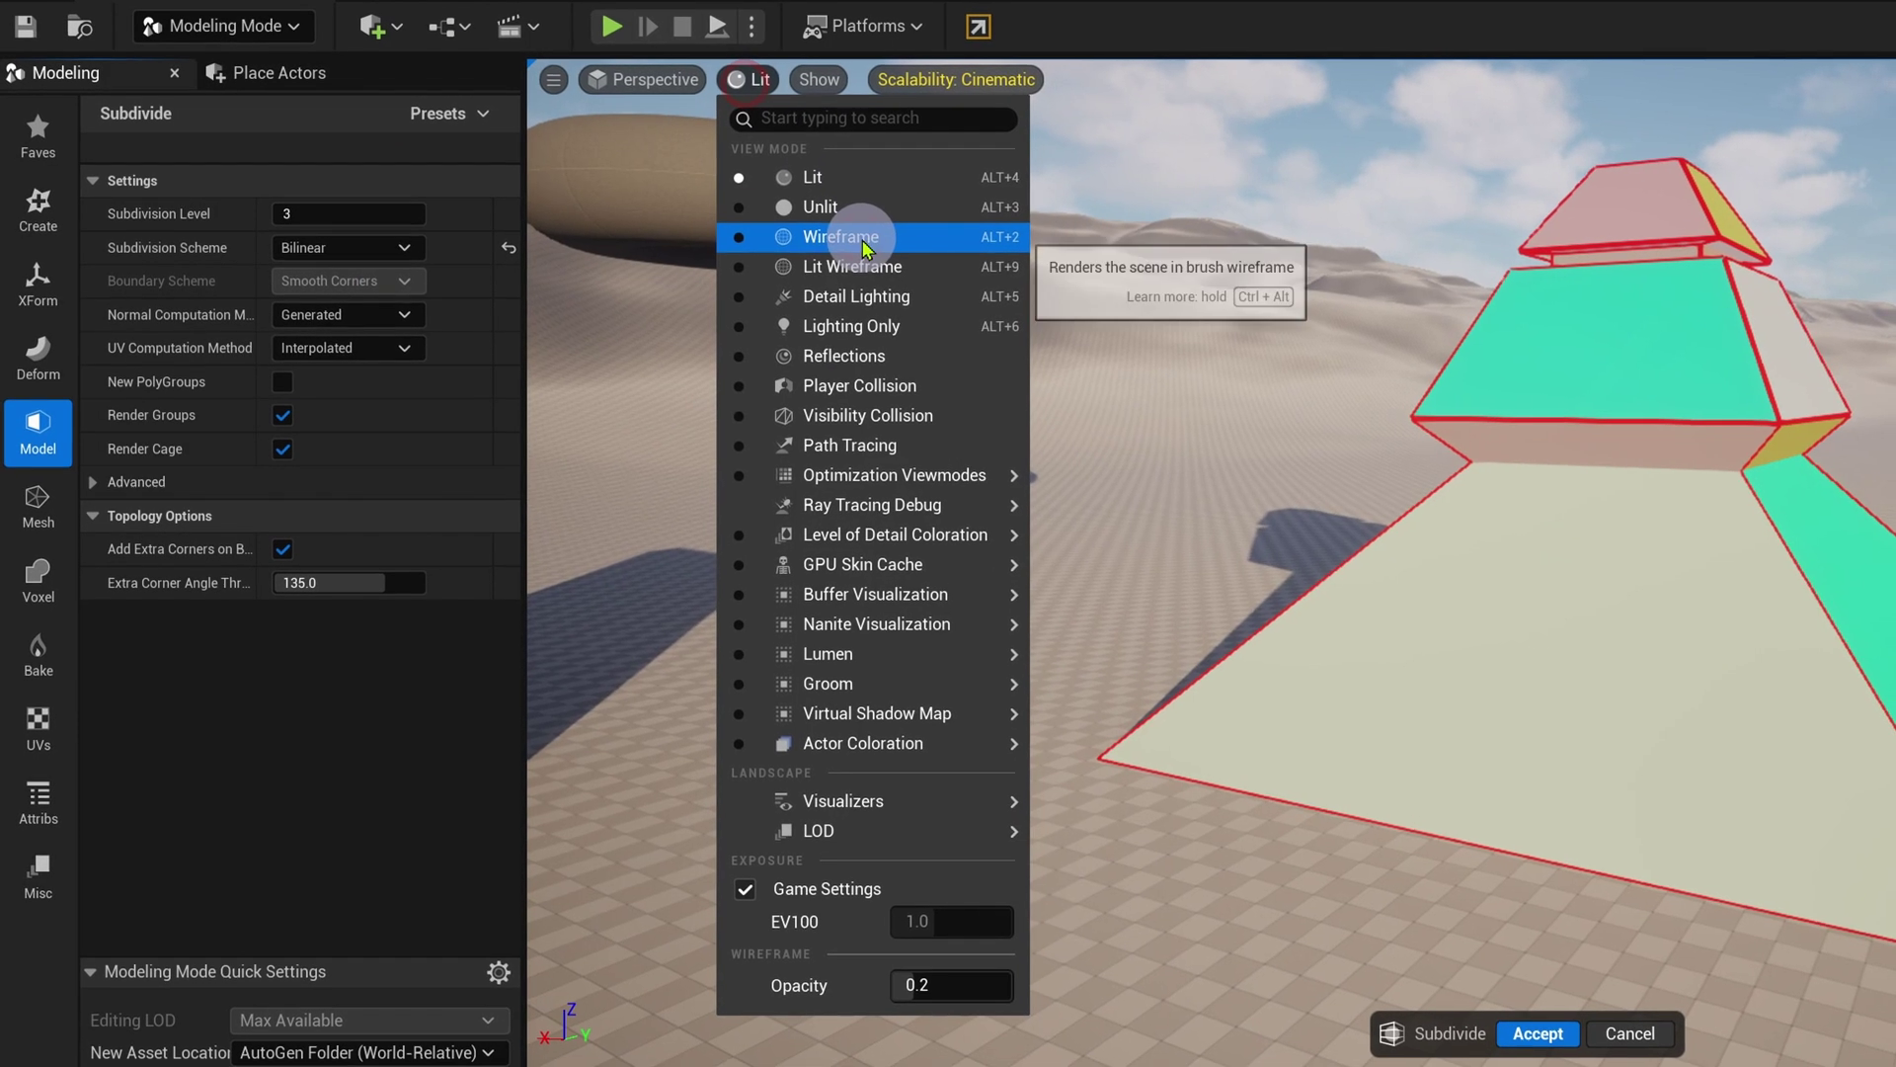
Step: In wireframe, subdivide the pyramid at level 4, accept, then subdivide once more and accept
{"action": "left_click", "coordinate": [849, 236]}
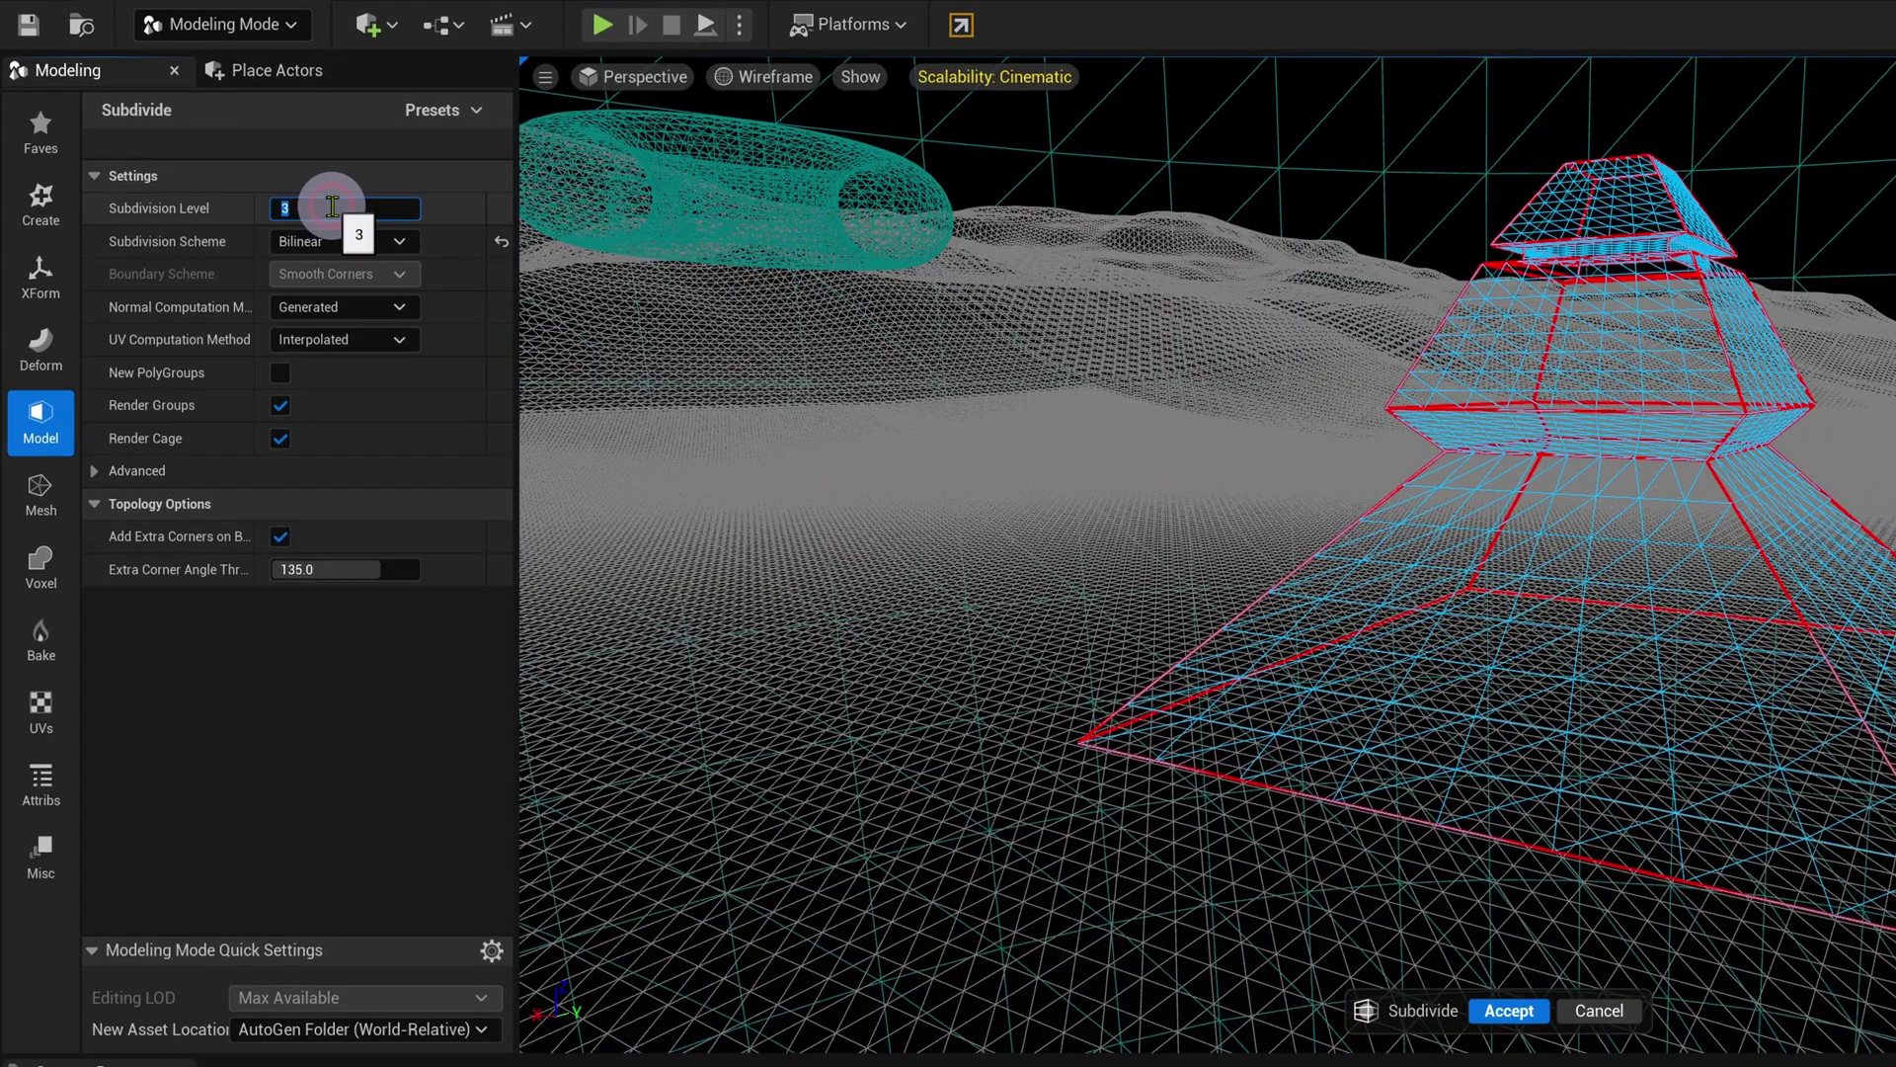
{"action": "left_click_drag", "start_coordinate": [331, 206], "coordinate": [333, 206]}
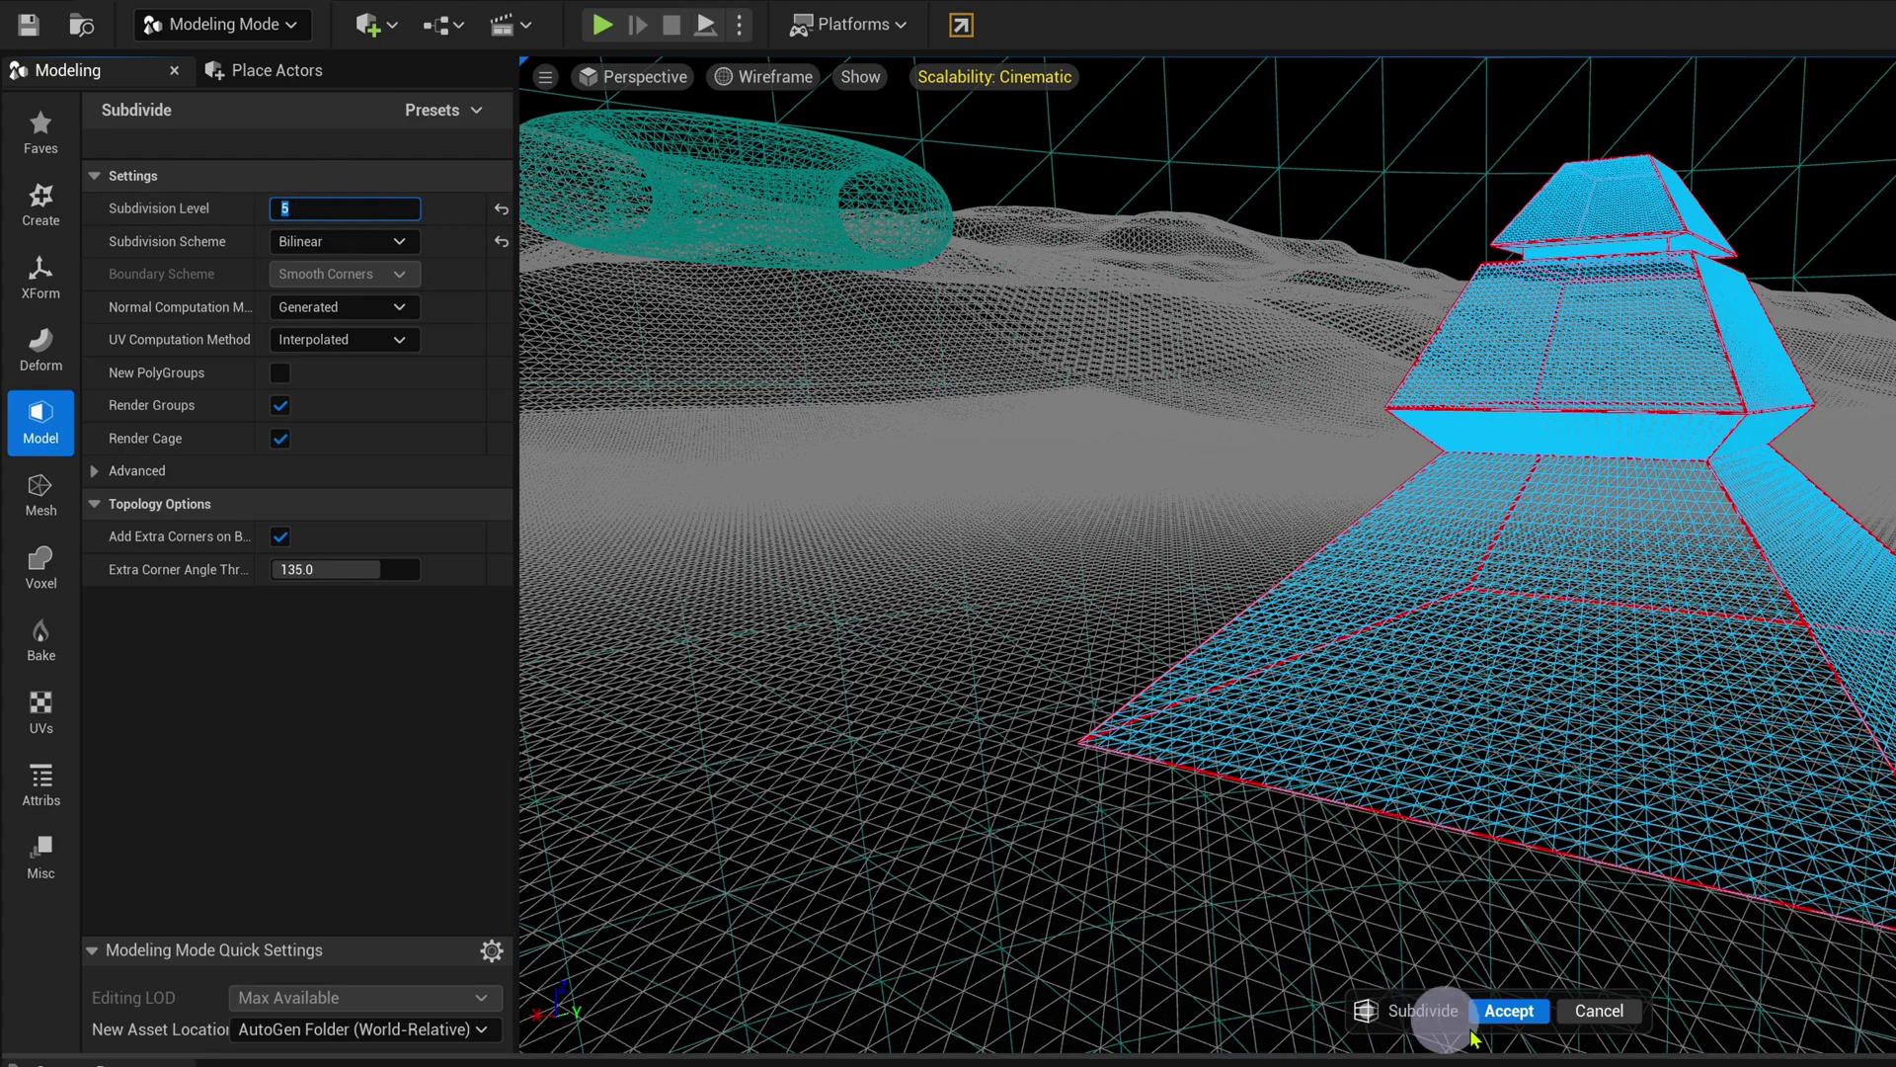
{"action": "left_click", "coordinate": [1508, 1000]}
{"action": "mouse_move", "coordinate": [1409, 834]}
{"action": "right_mouse_down"}
{"action": "mouse_move", "coordinate": [1723, 892]}
{"action": "mouse_move", "coordinate": [1667, 825]}
{"action": "mouse_move", "coordinate": [1444, 872]}
{"action": "right_mouse_up"}
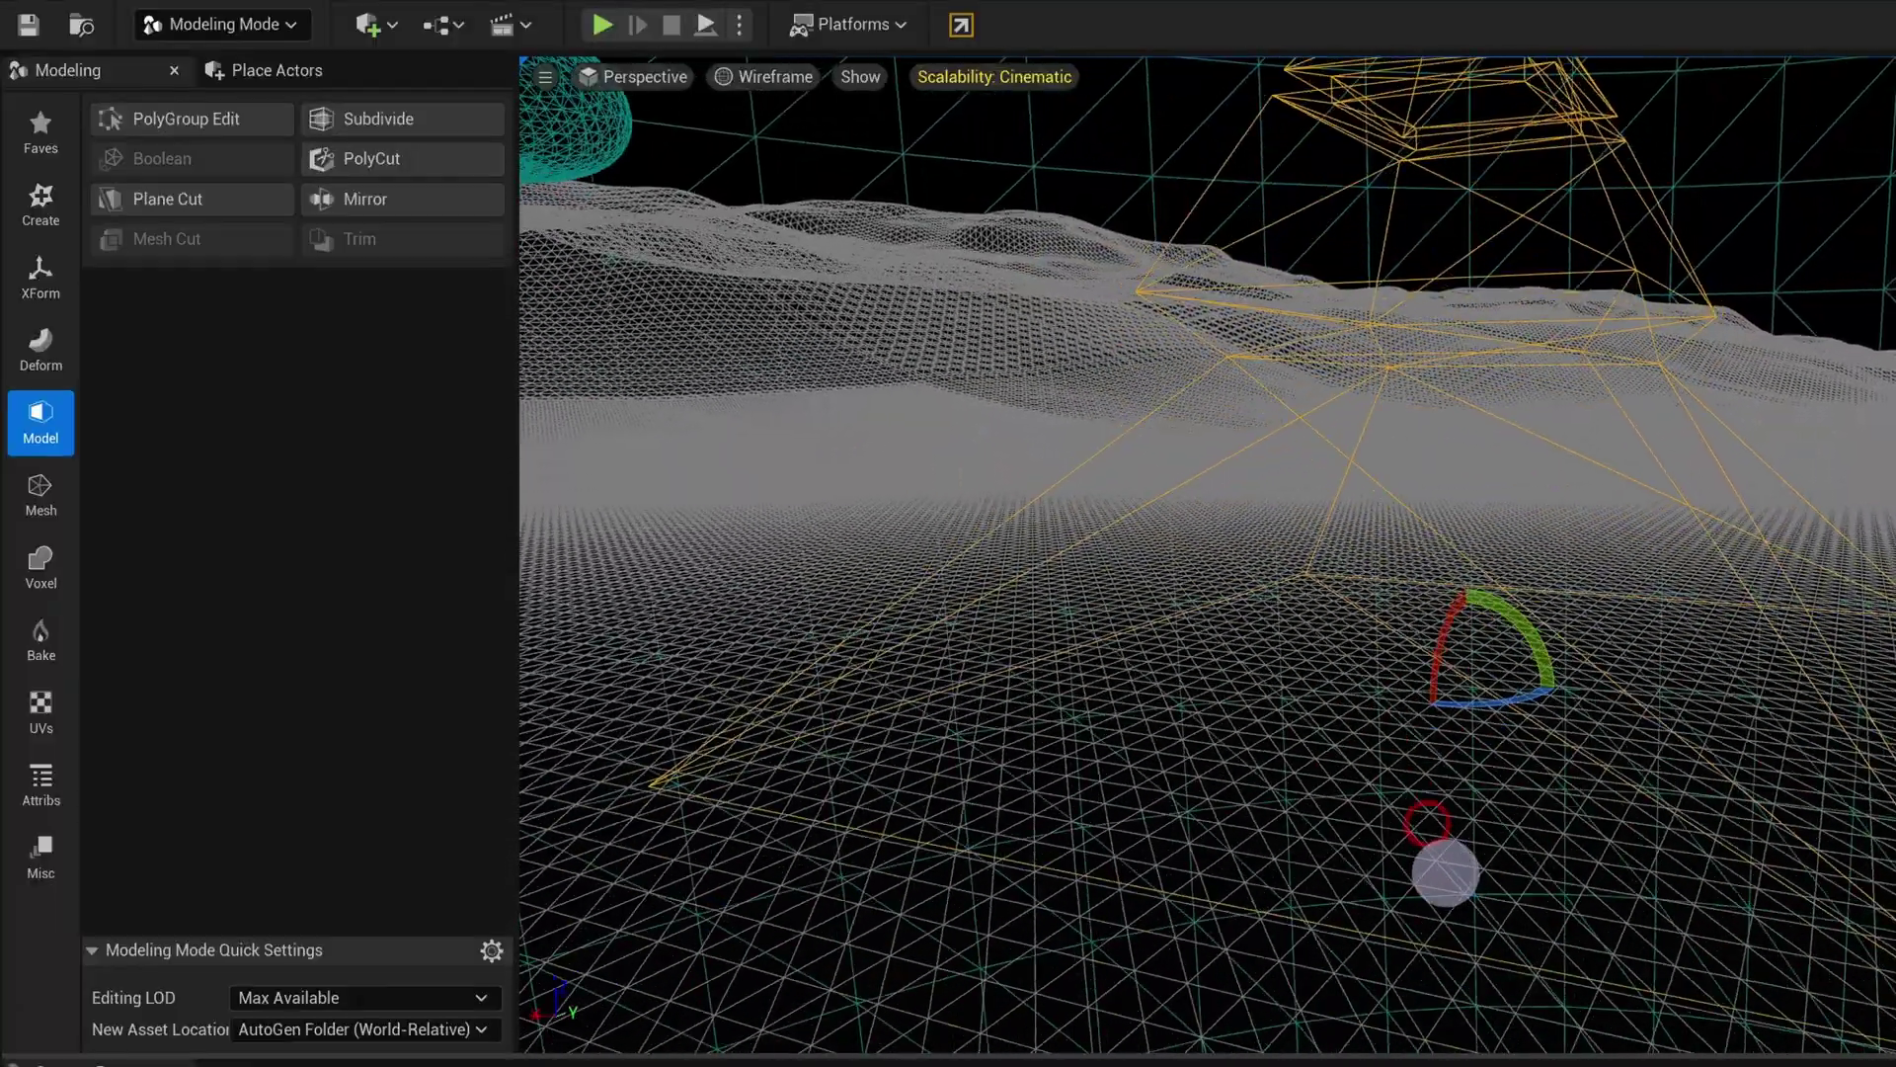
{"action": "right_click_drag", "start_coordinate": [1444, 871], "coordinate": [1444, 869]}
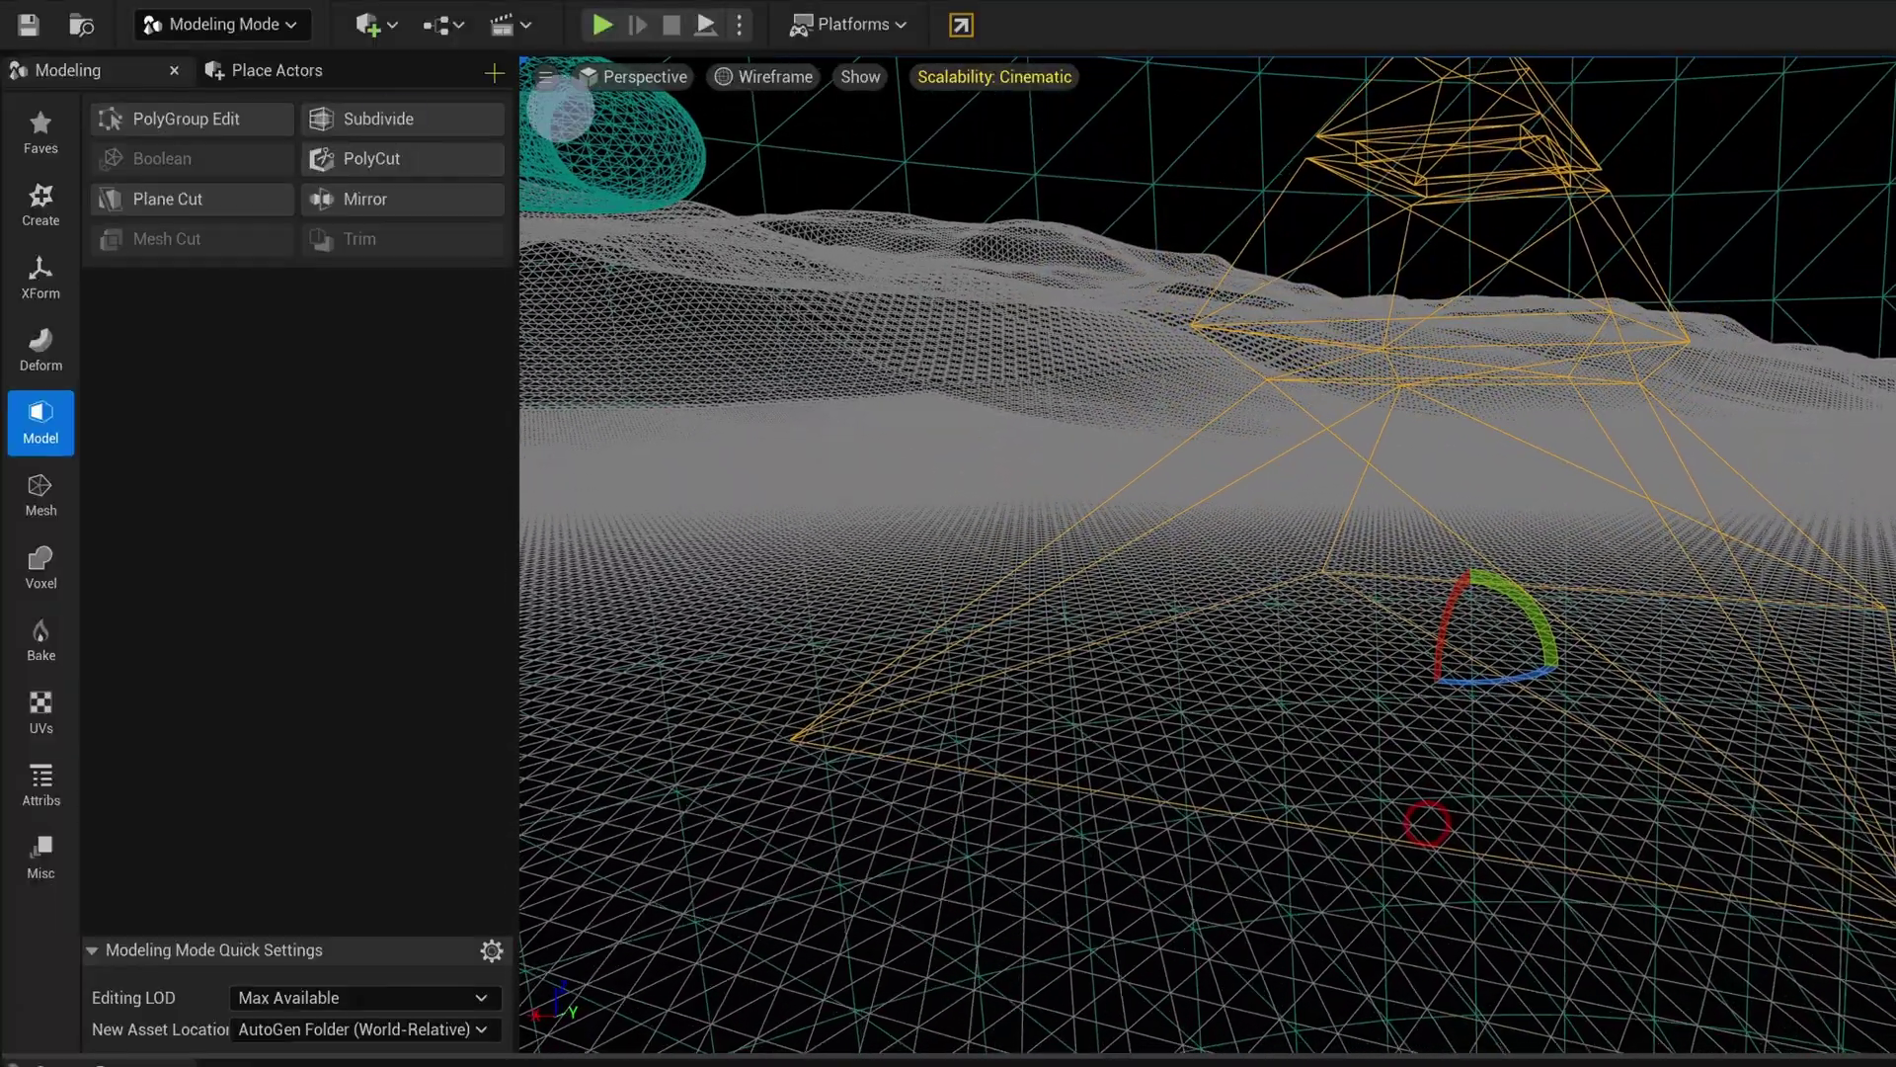
{"action": "left_click", "coordinate": [417, 119]}
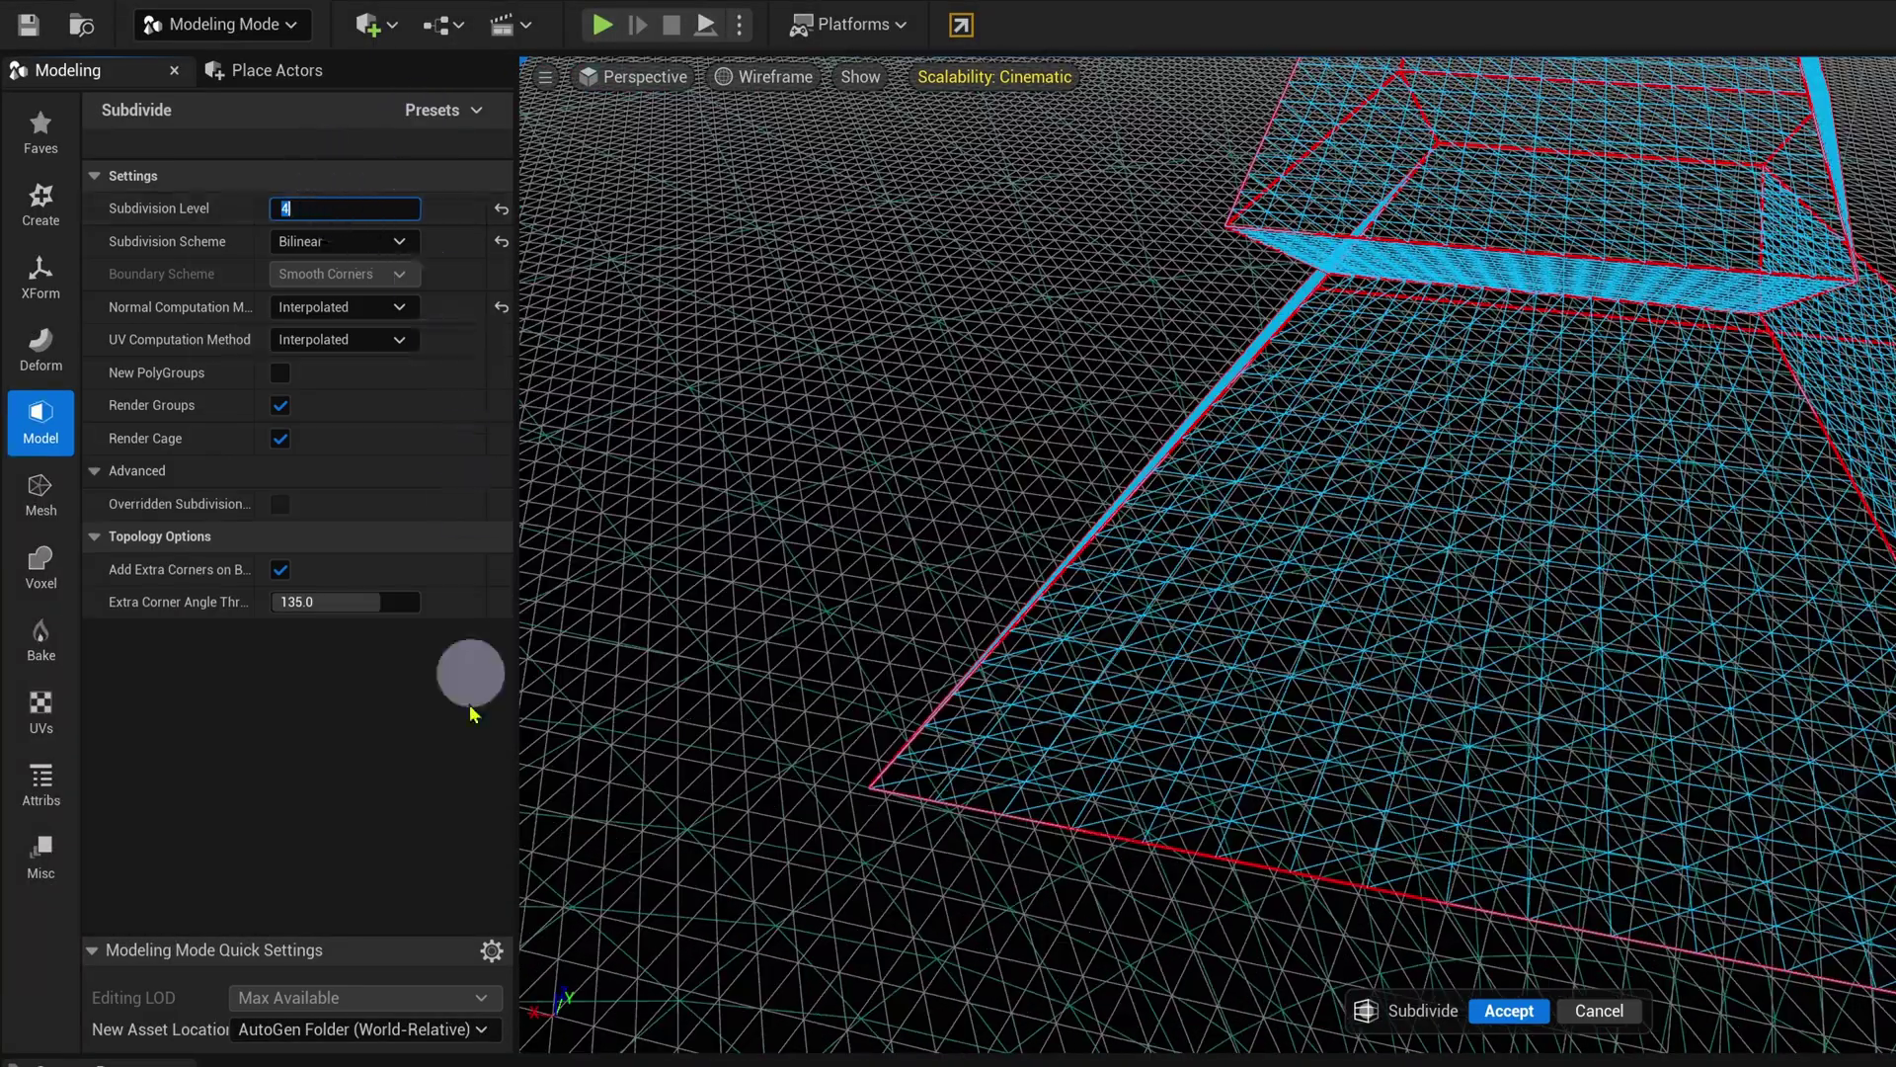
{"action": "left_click", "coordinate": [1508, 1012]}
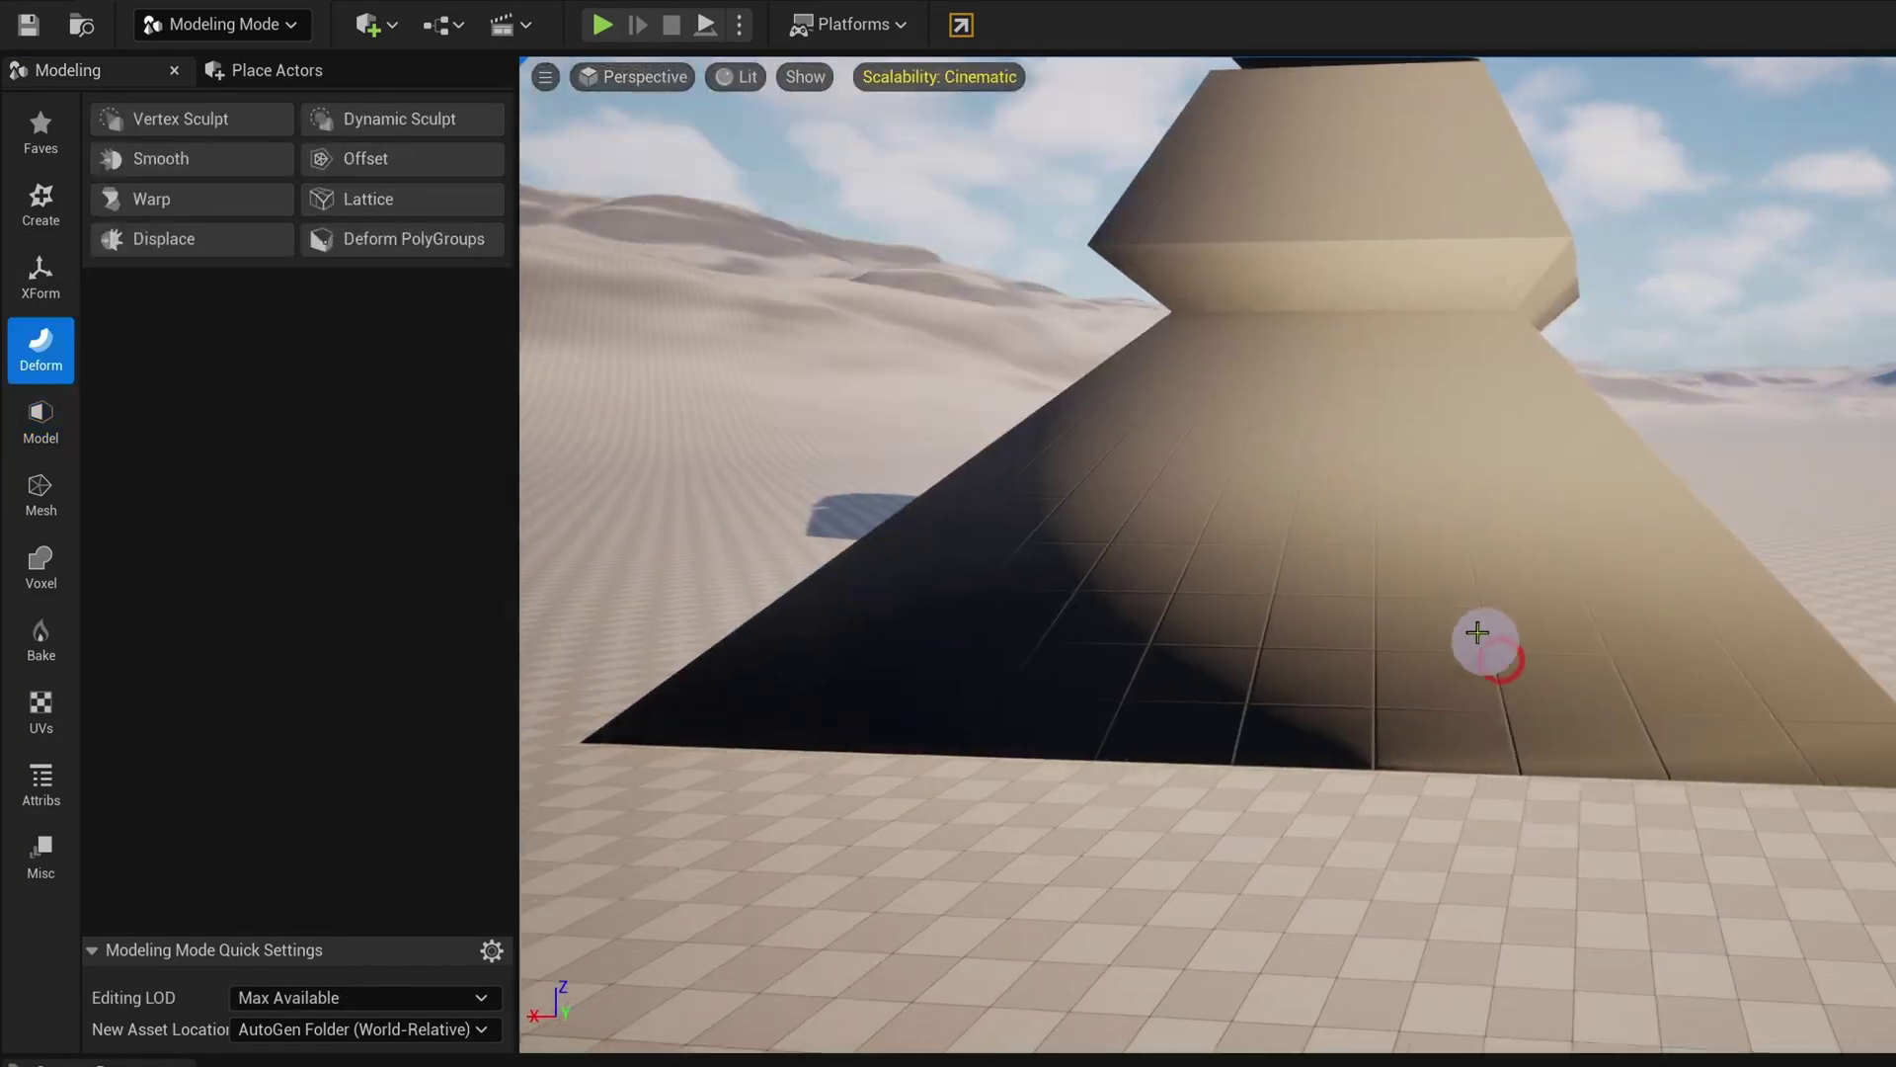
Step: Displace the pyramid with the greeble Texture2D map at intensity 20
{"action": "right_click_drag", "start_coordinate": [1477, 623], "coordinate": [1487, 620]}
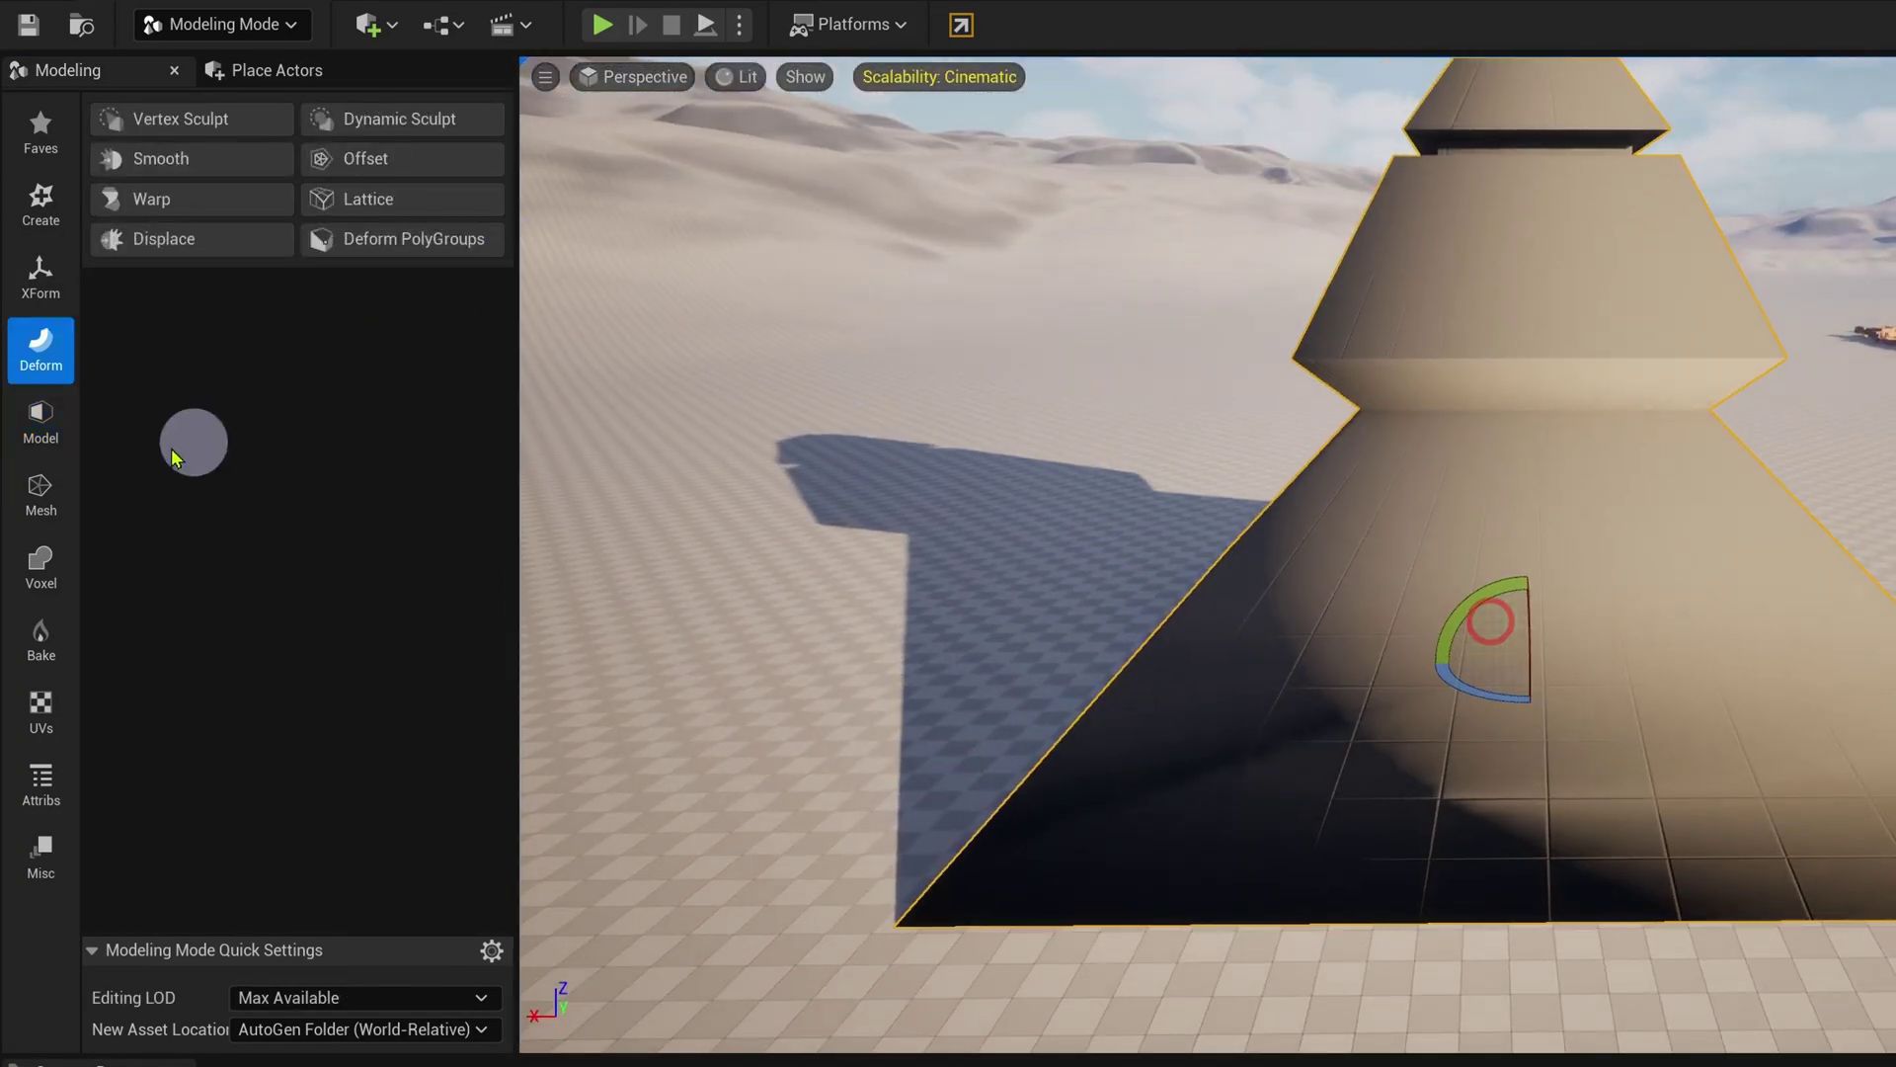
{"action": "left_click", "coordinate": [194, 242]}
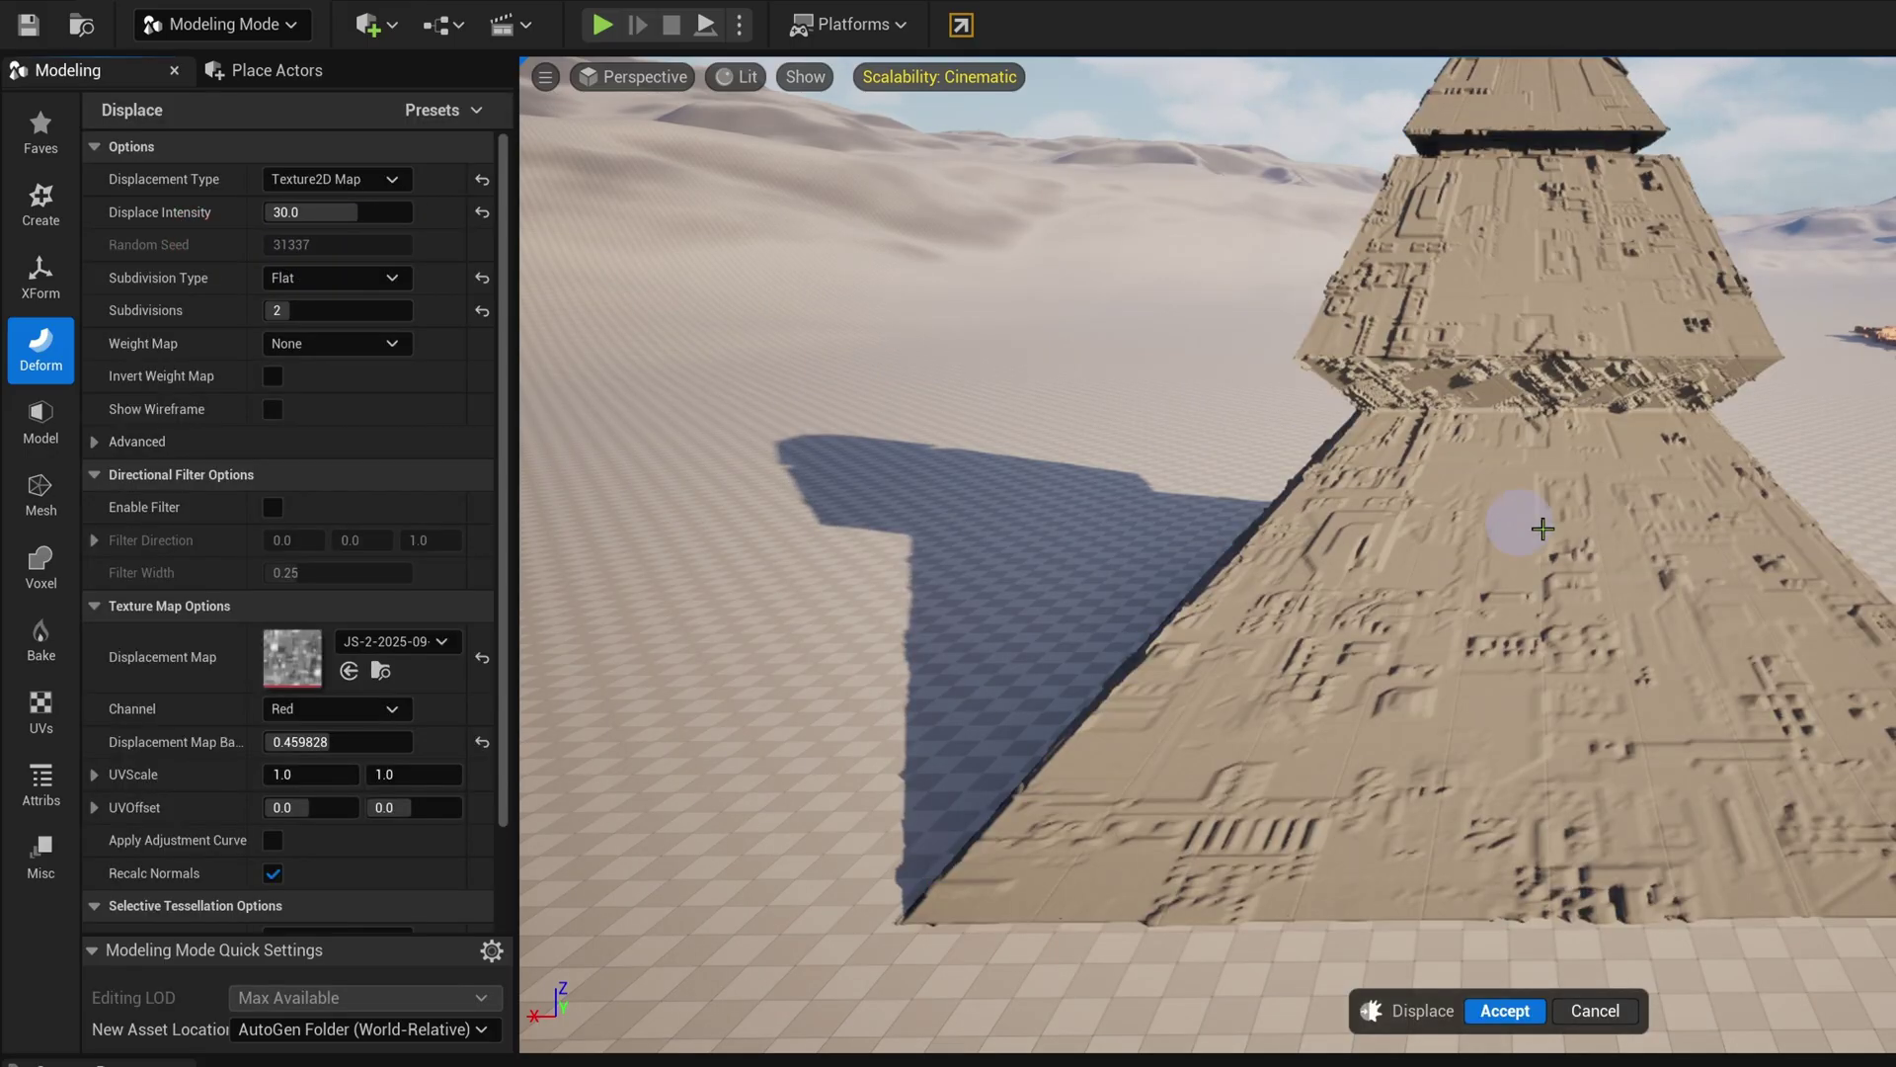
{"action": "left_click_drag", "start_coordinate": [1571, 534], "coordinate": [1676, 614]}
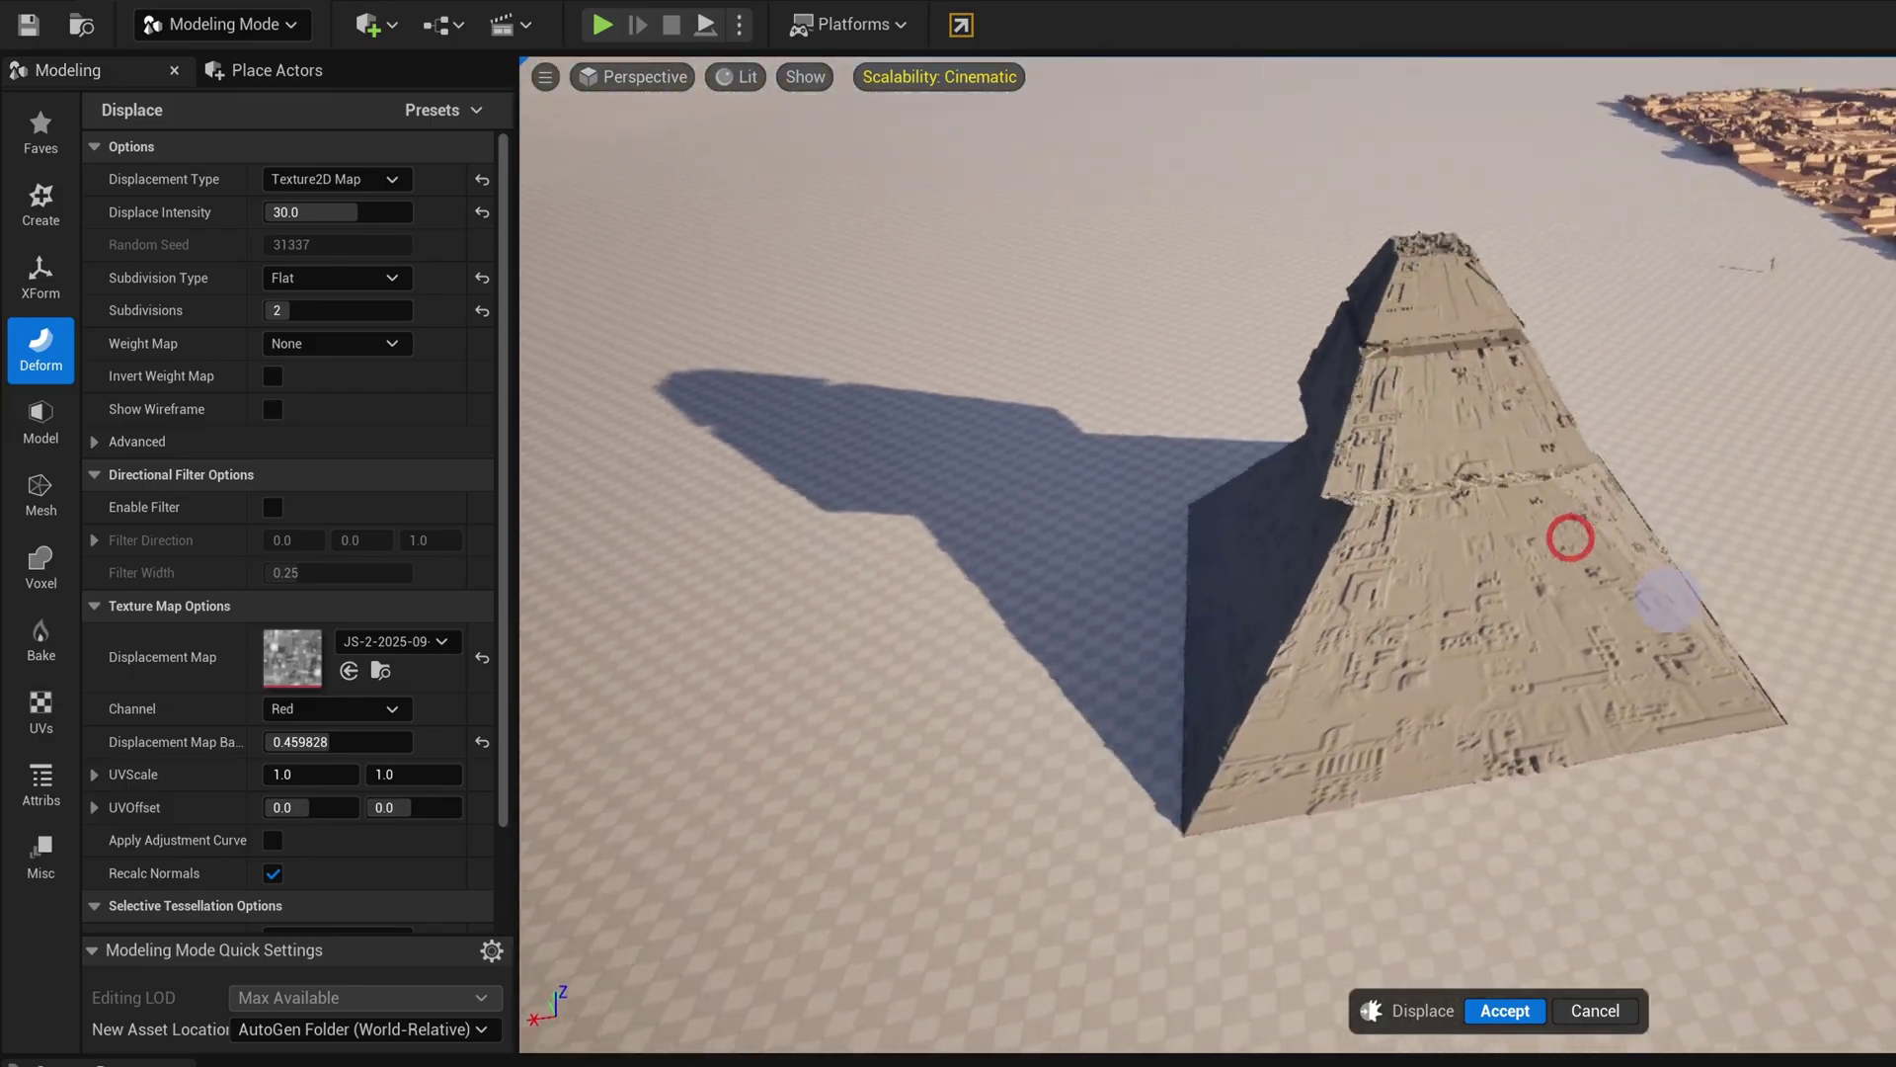
{"action": "left_click_drag", "start_coordinate": [1676, 615], "coordinate": [825, 635]}
{"action": "type", "text": "1"}
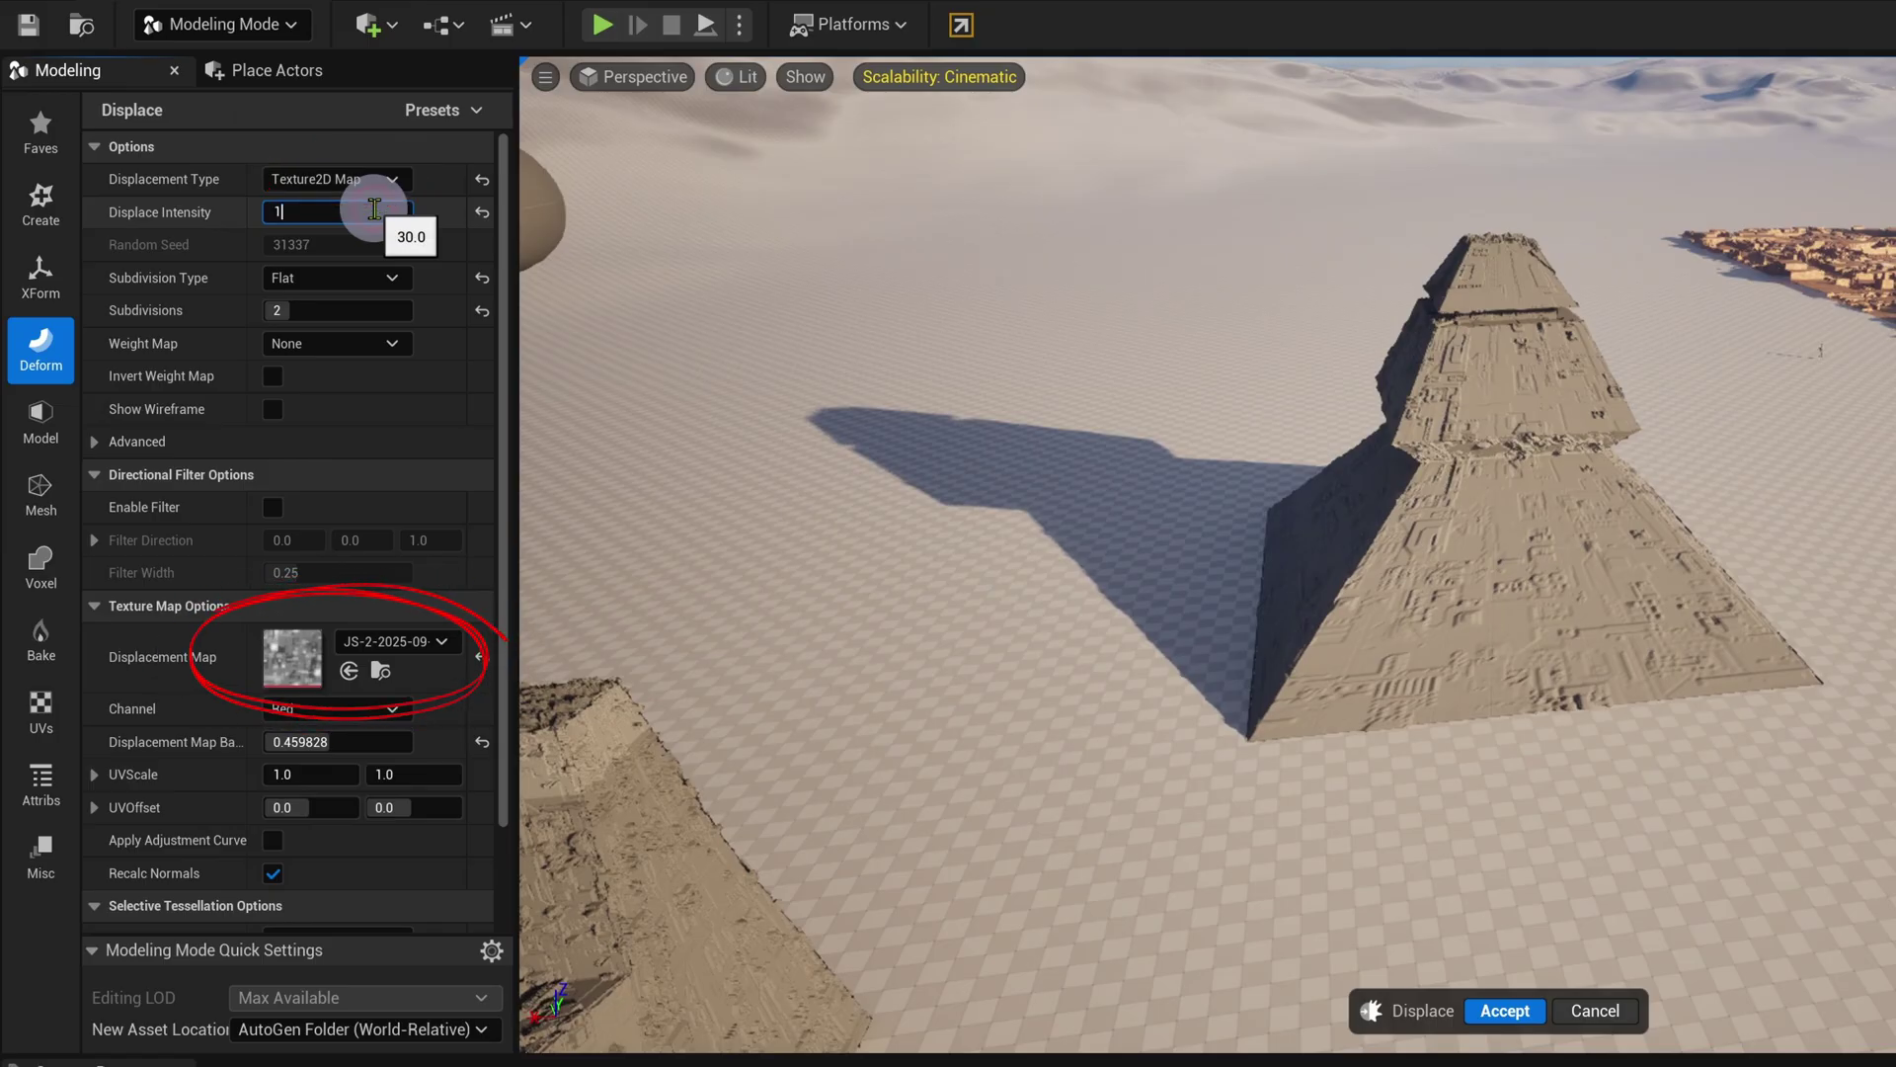
{"action": "type", "text": "0"}
{"action": "key", "text": "Return"}
{"action": "right_click_drag", "start_coordinate": [1659, 682], "coordinate": [1661, 685]}
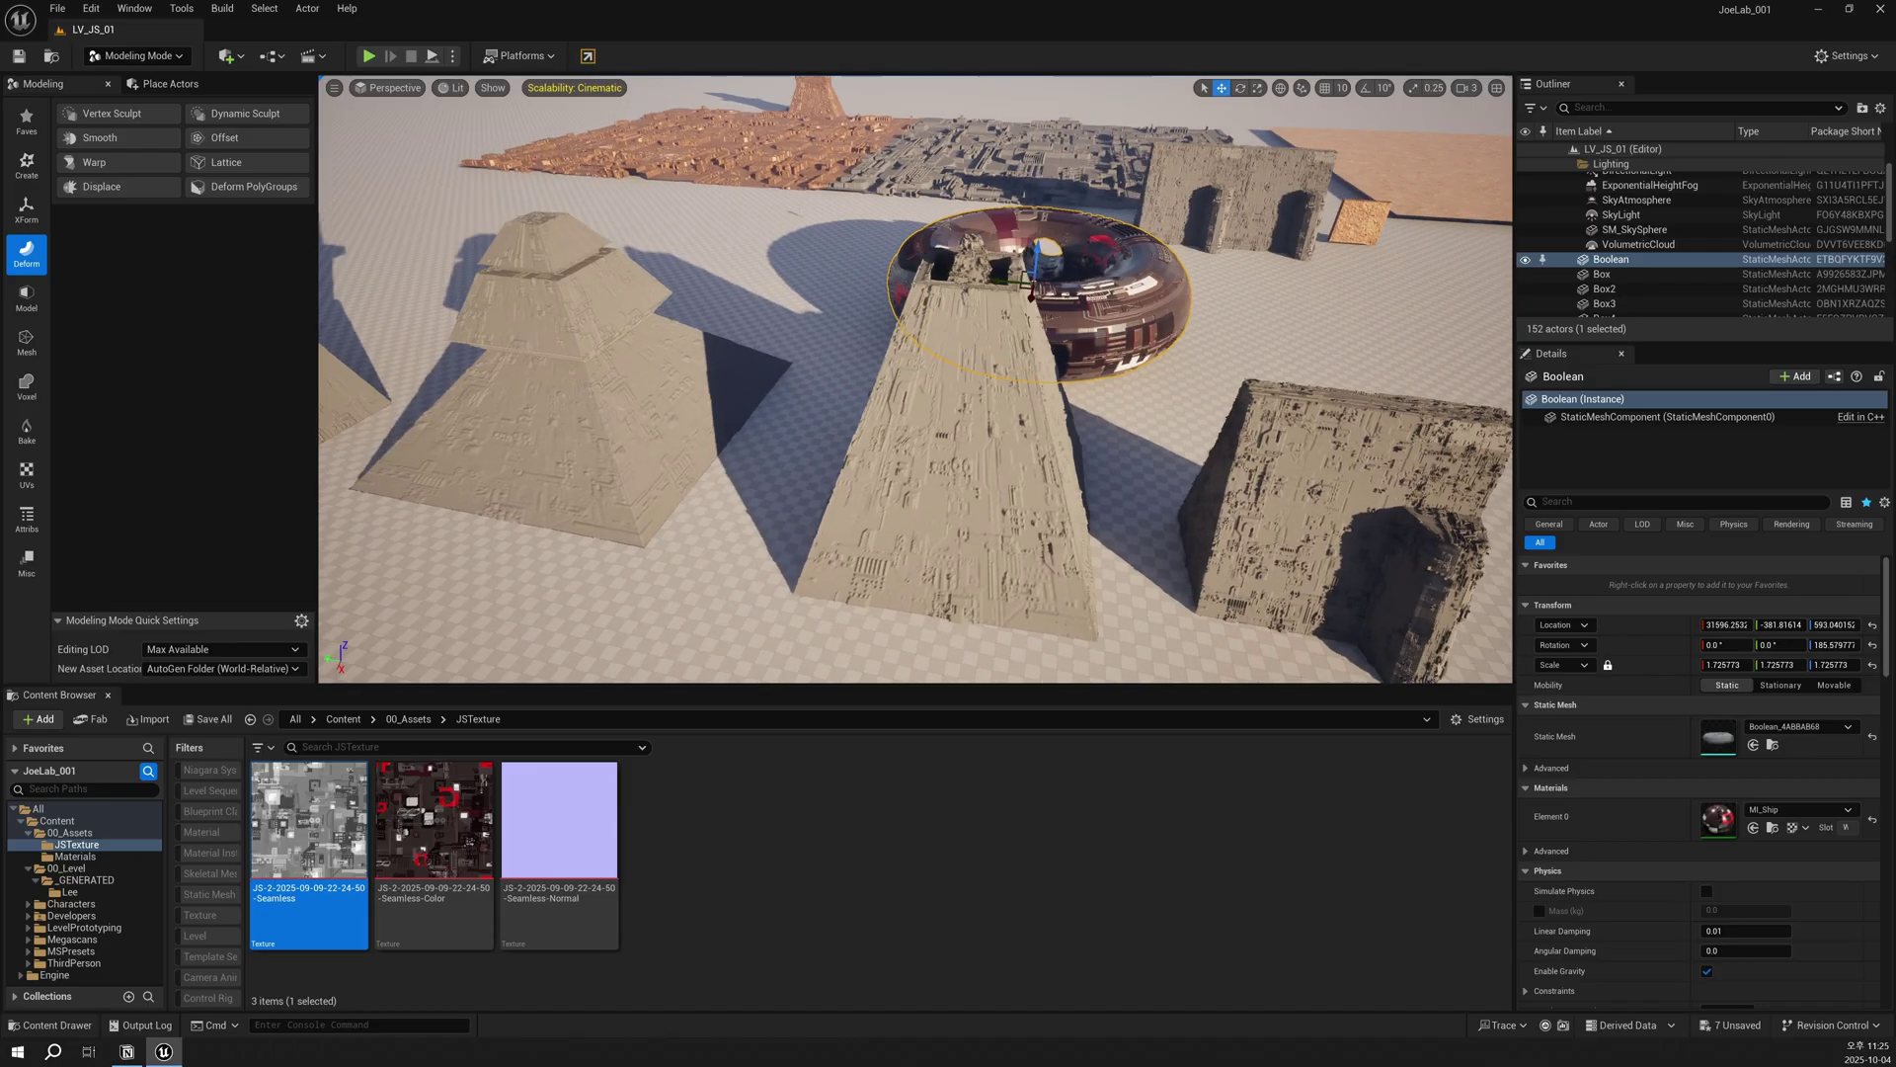
Step: Select the Box15 block and add more copies of the displaced structures around the level
{"action": "right_click_drag", "start_coordinate": [915, 380], "coordinate": [915, 380]}
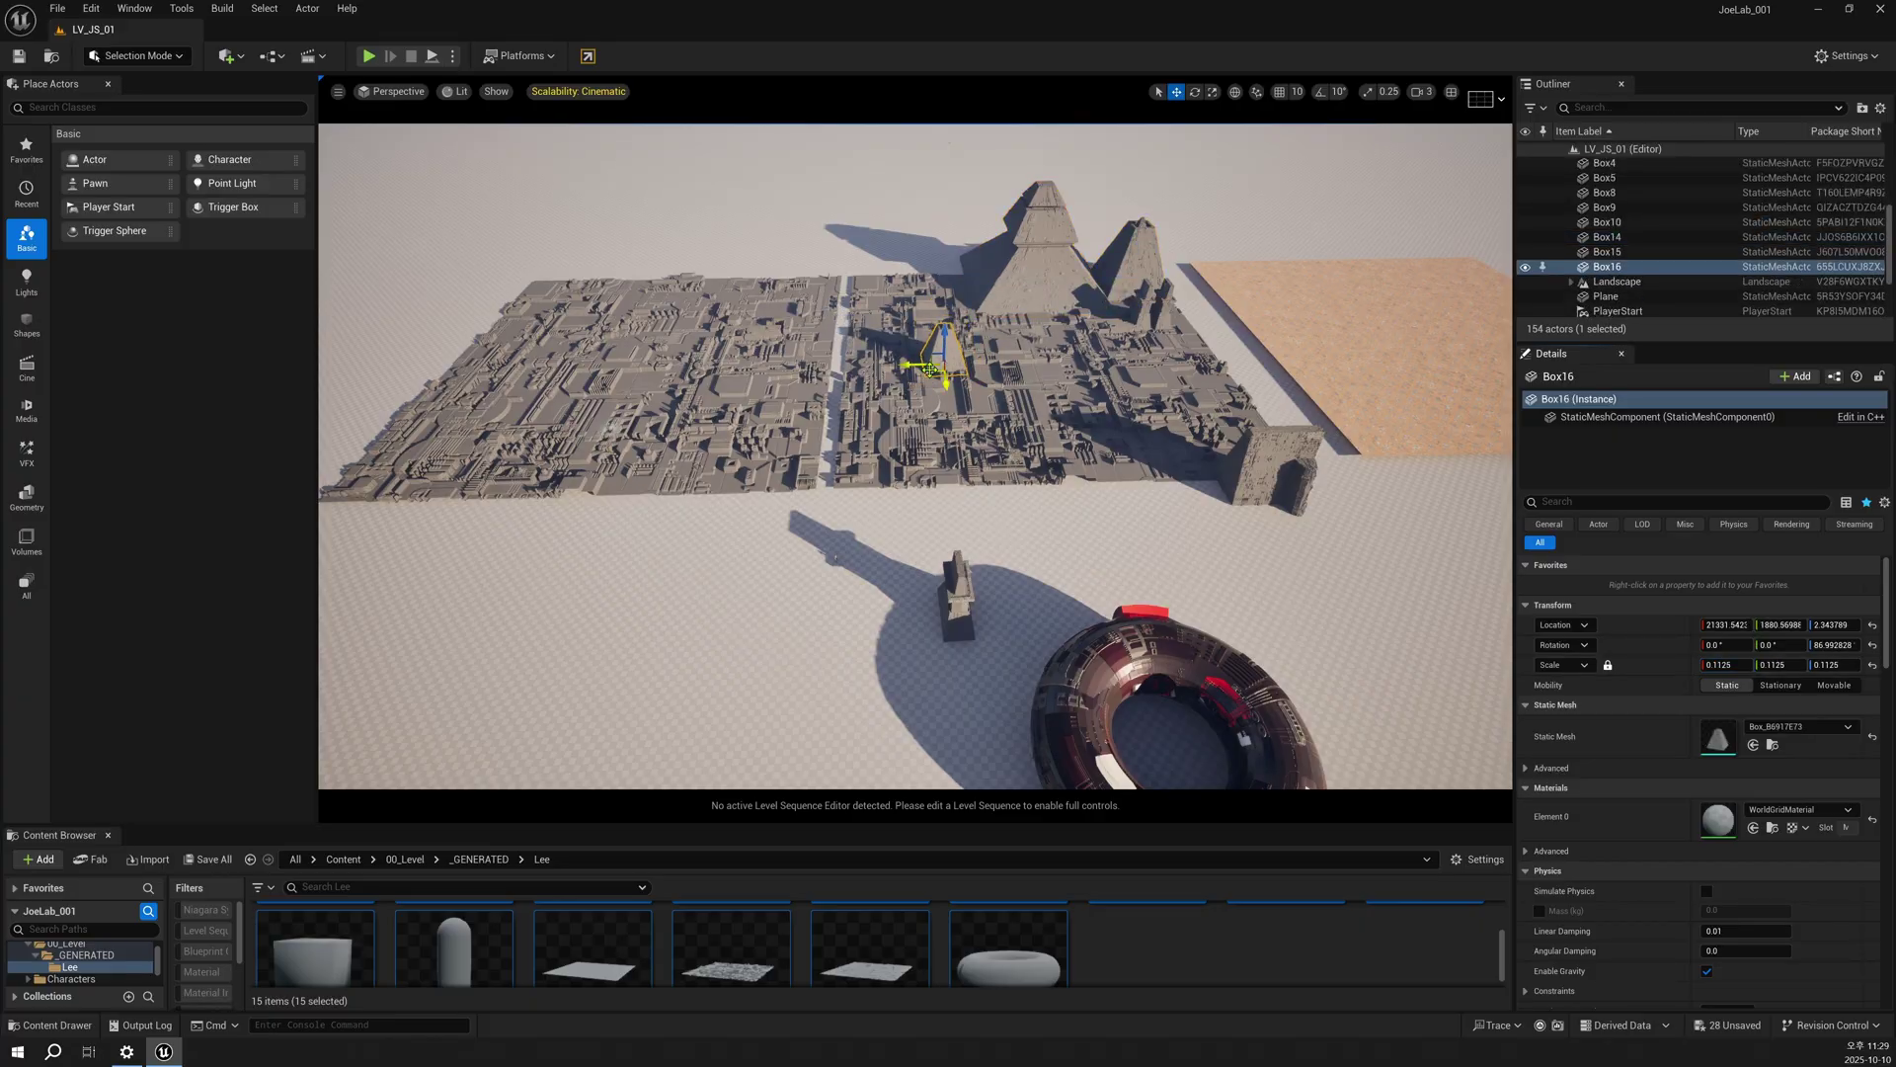
{"action": "left_click", "coordinate": [934, 313]}
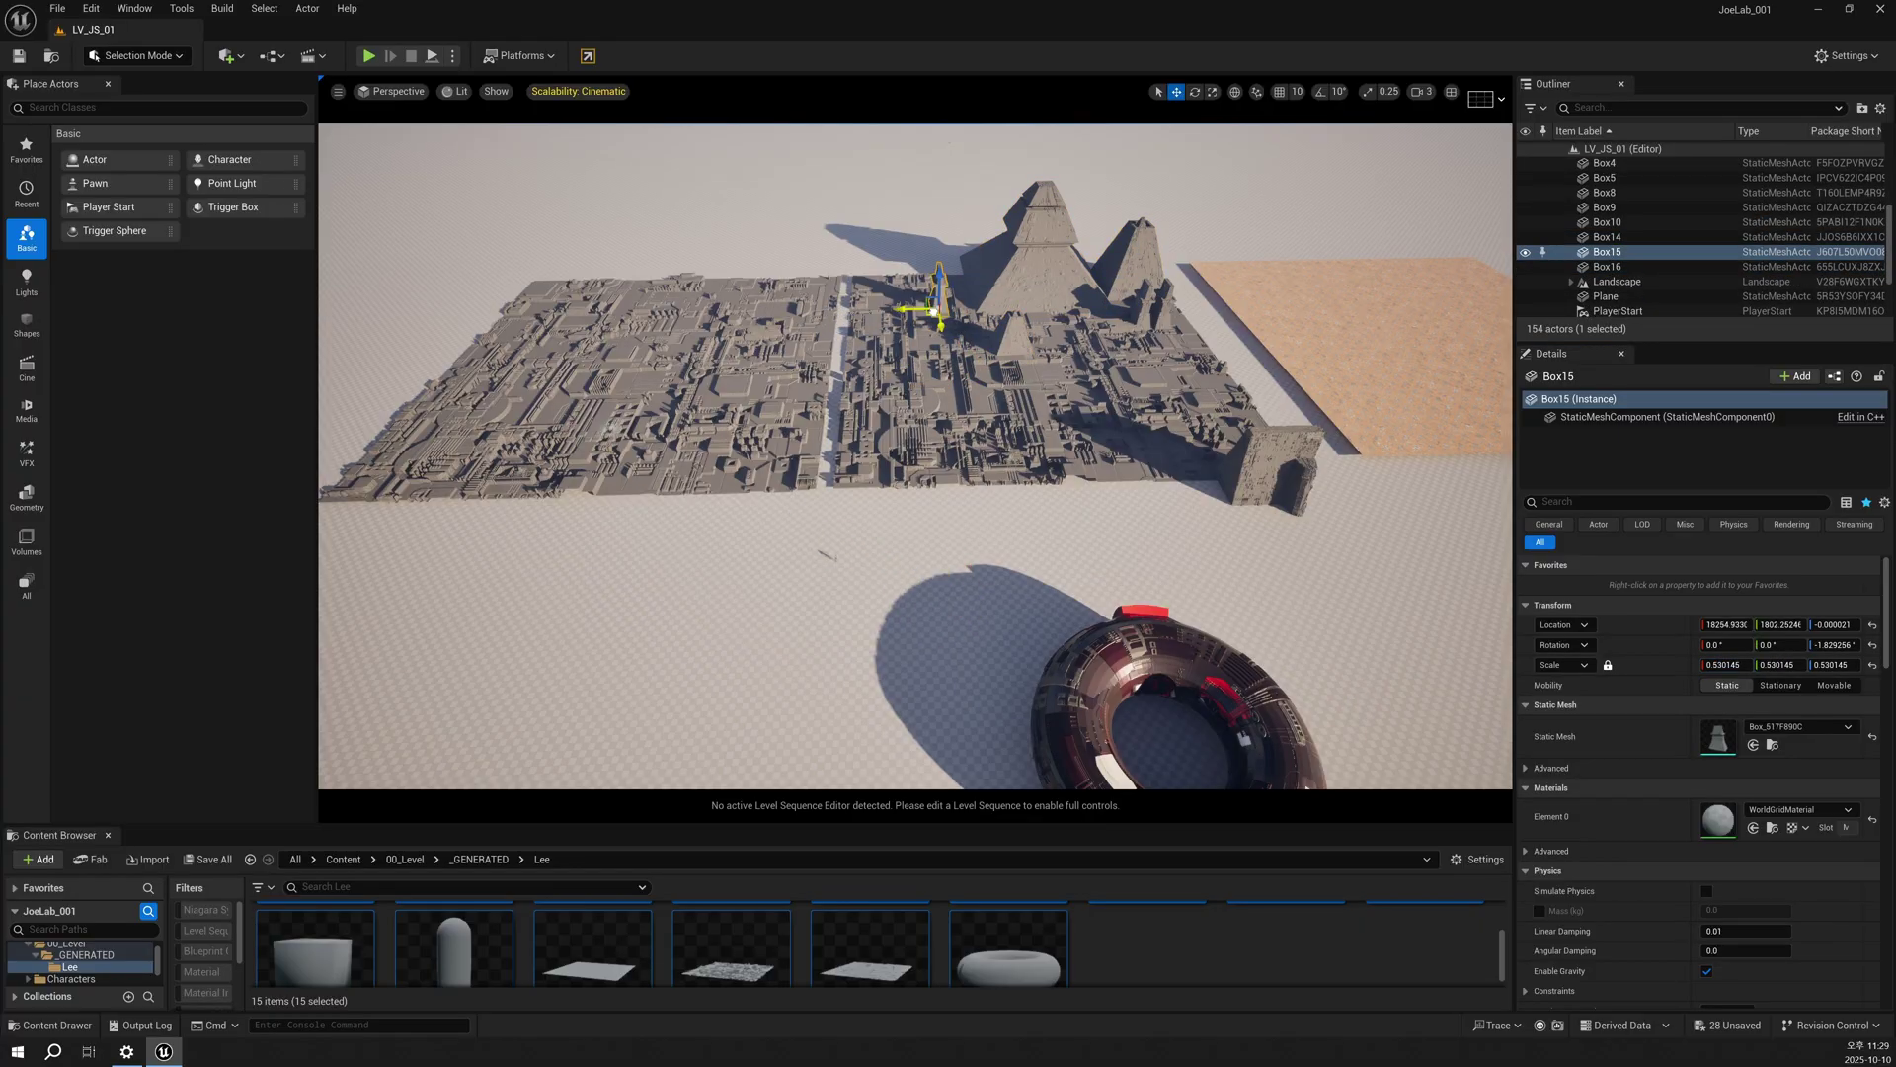
{"action": "key", "text": "ctrl+z"}
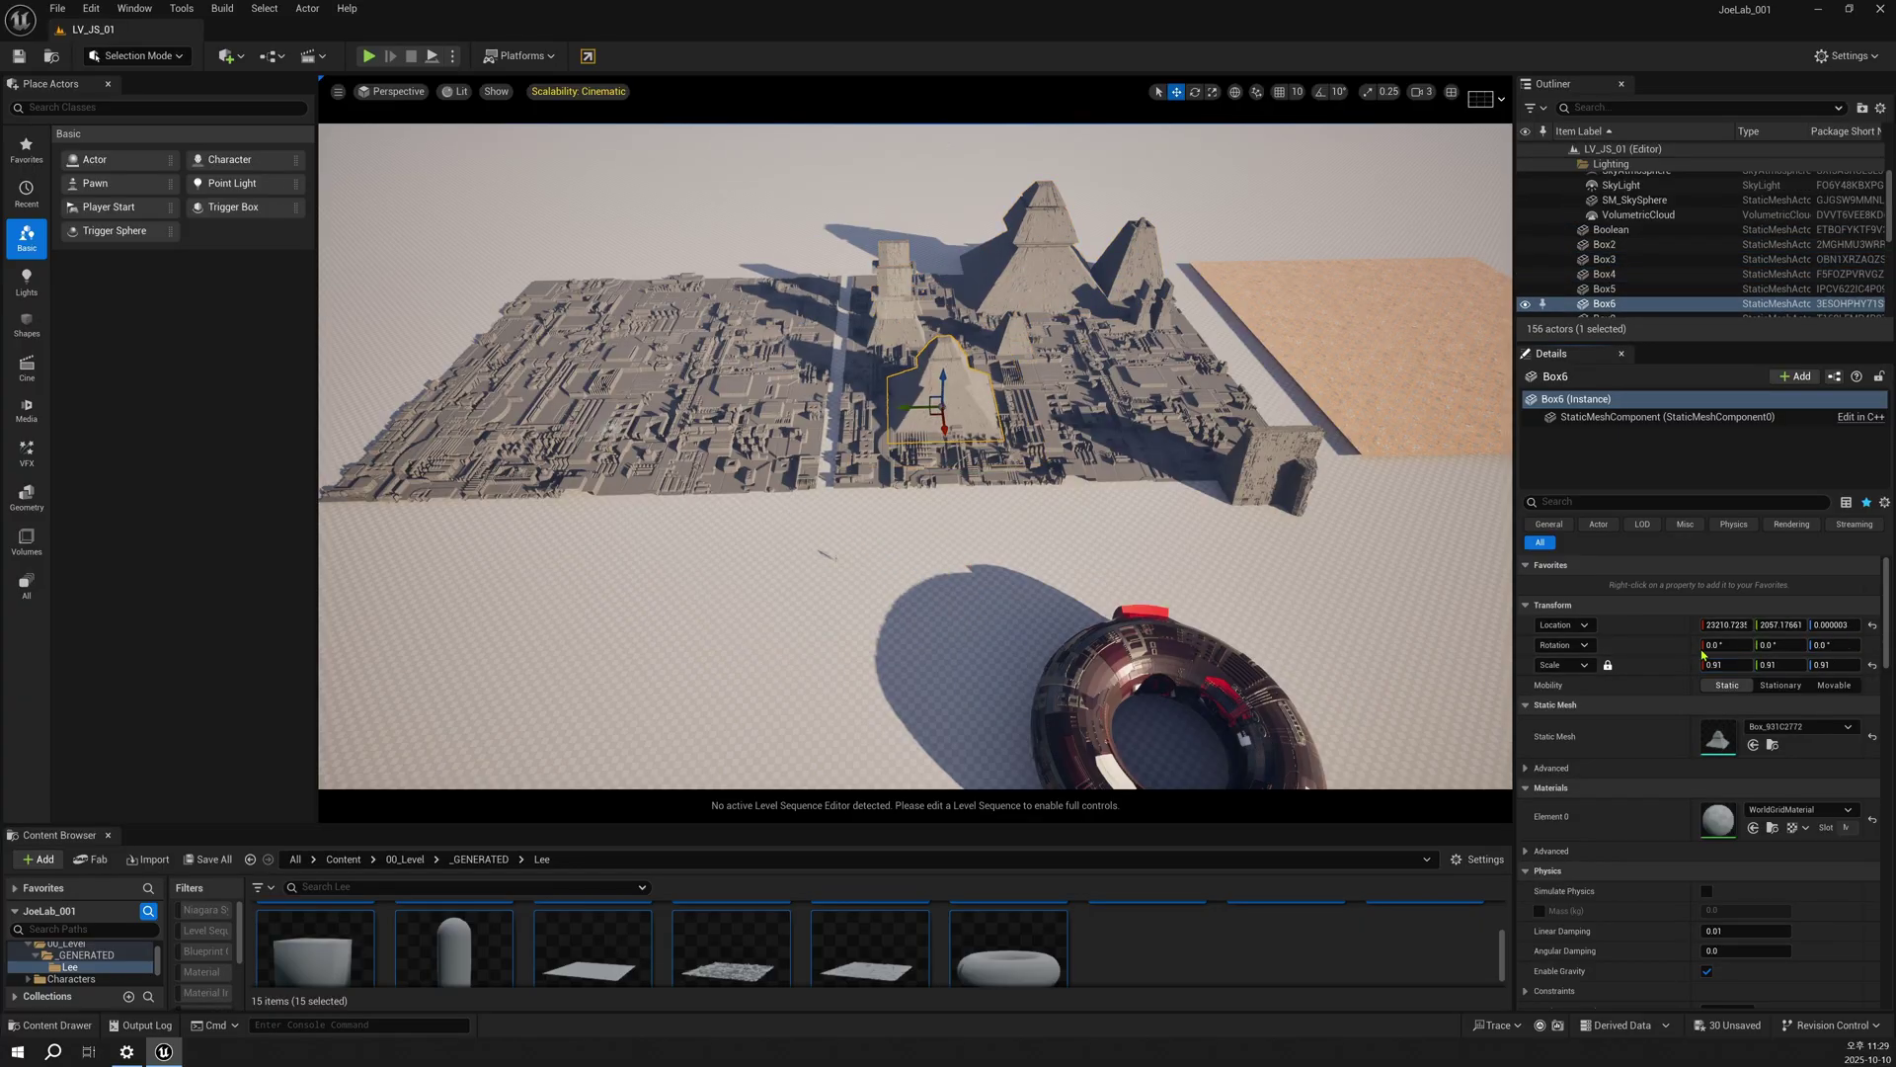
{"action": "key", "text": "ctrl+z"}
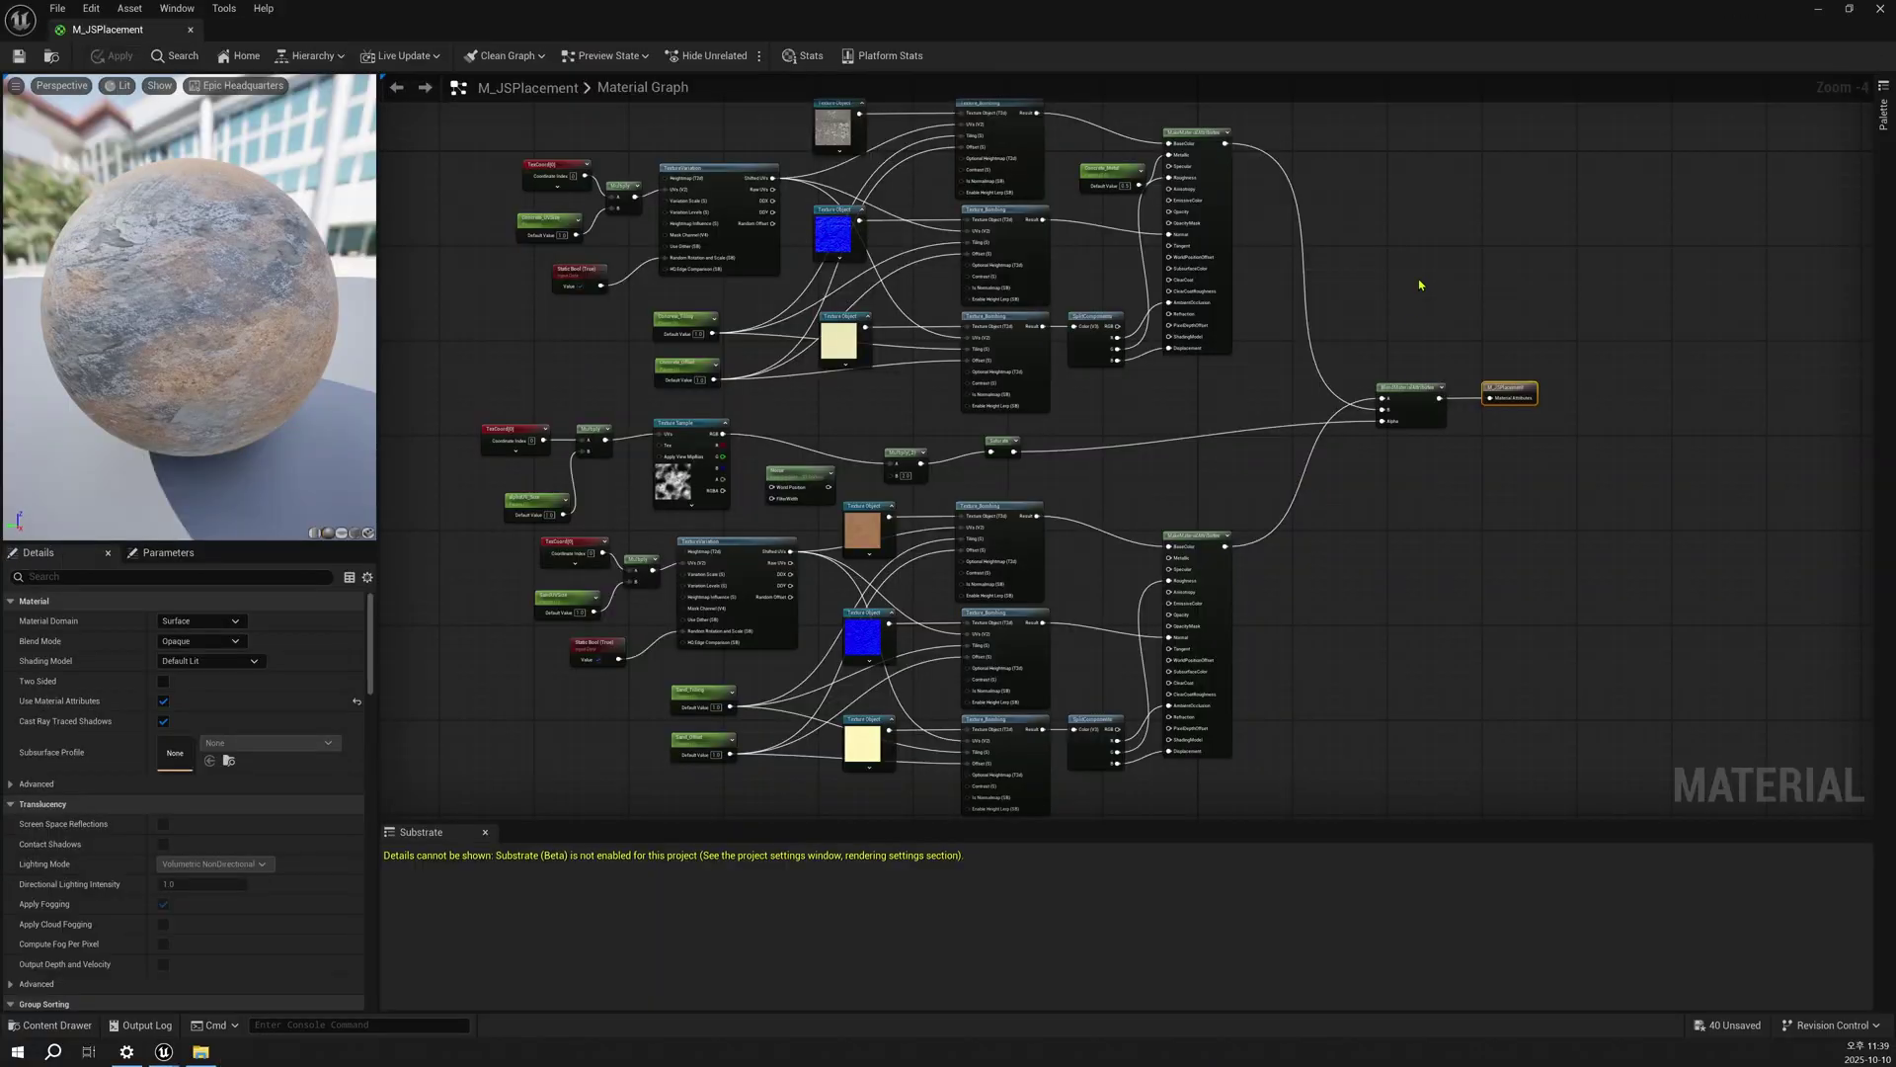
Step: Close the M_JSPlacement material editor to return to the weathered pyramid level
{"action": "right_click_drag", "start_coordinate": [1421, 284], "coordinate": [1420, 313]}
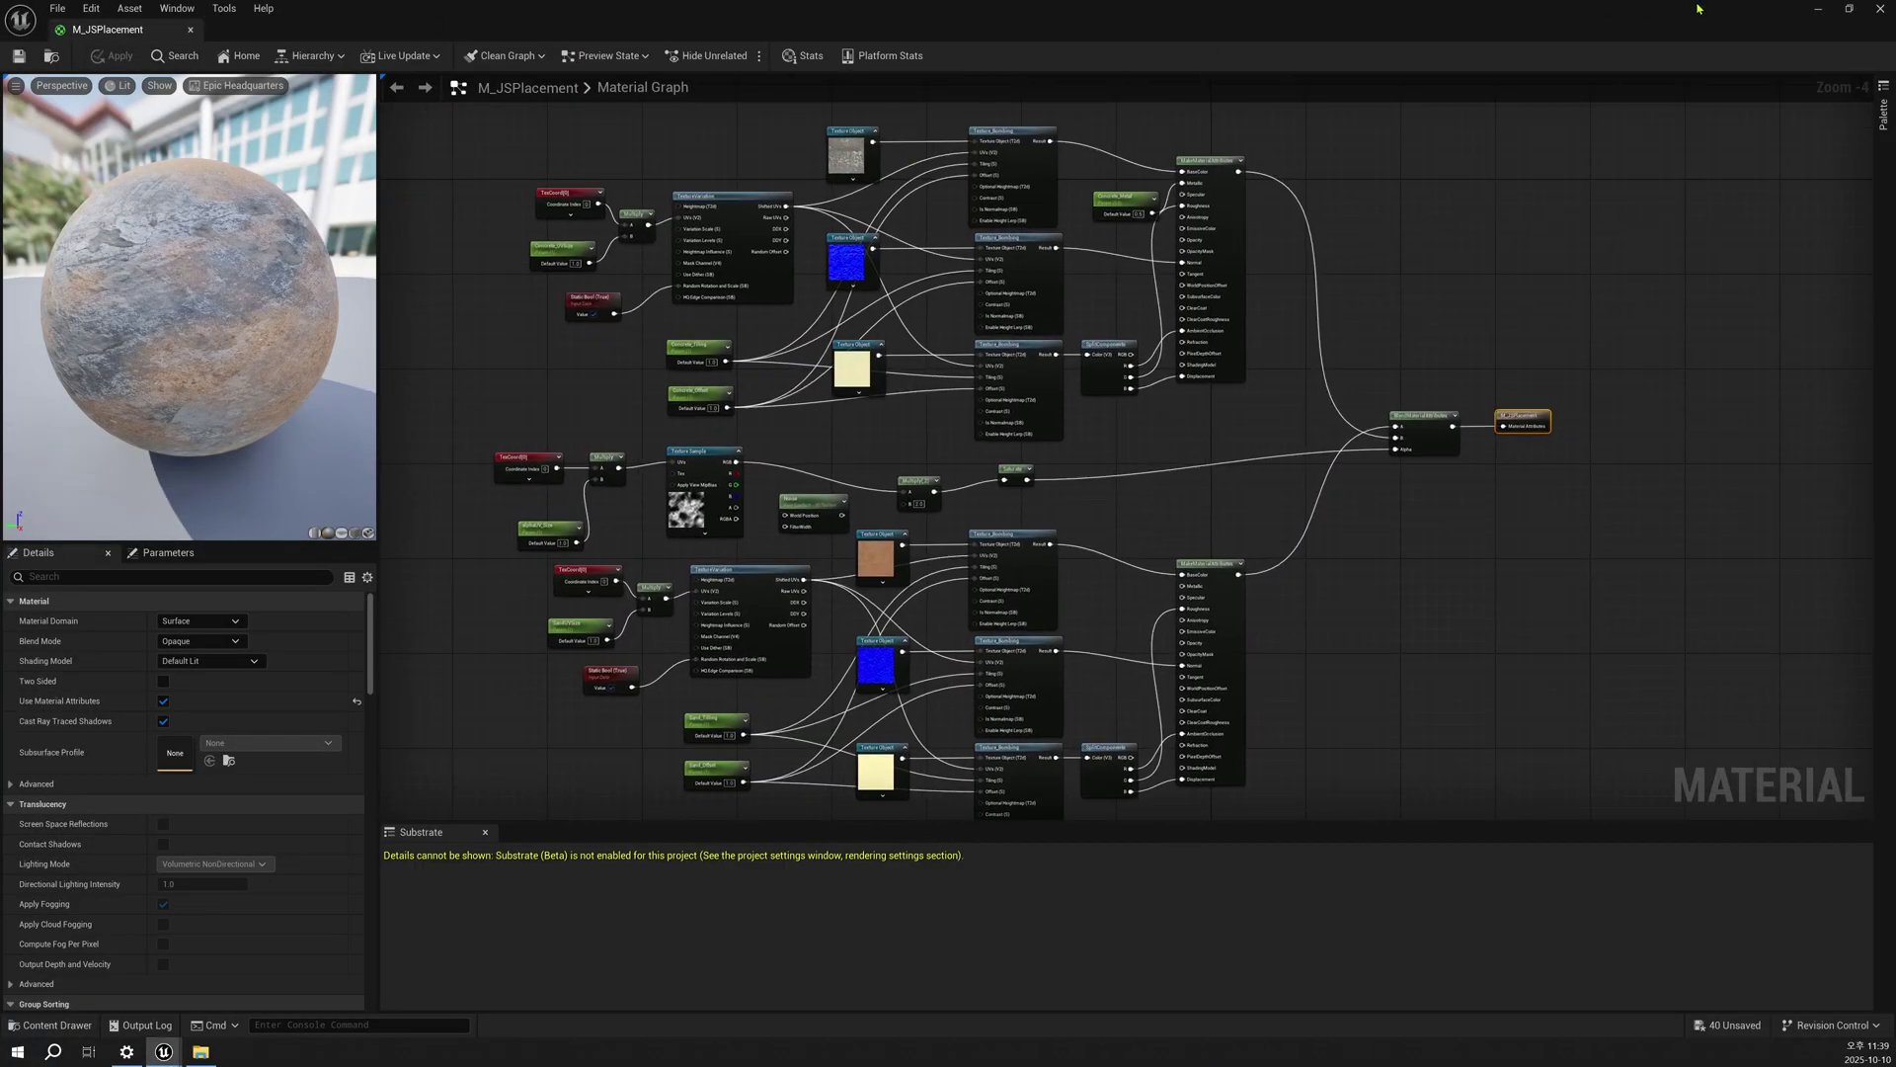
{"action": "left_click", "coordinate": [1877, 11]}
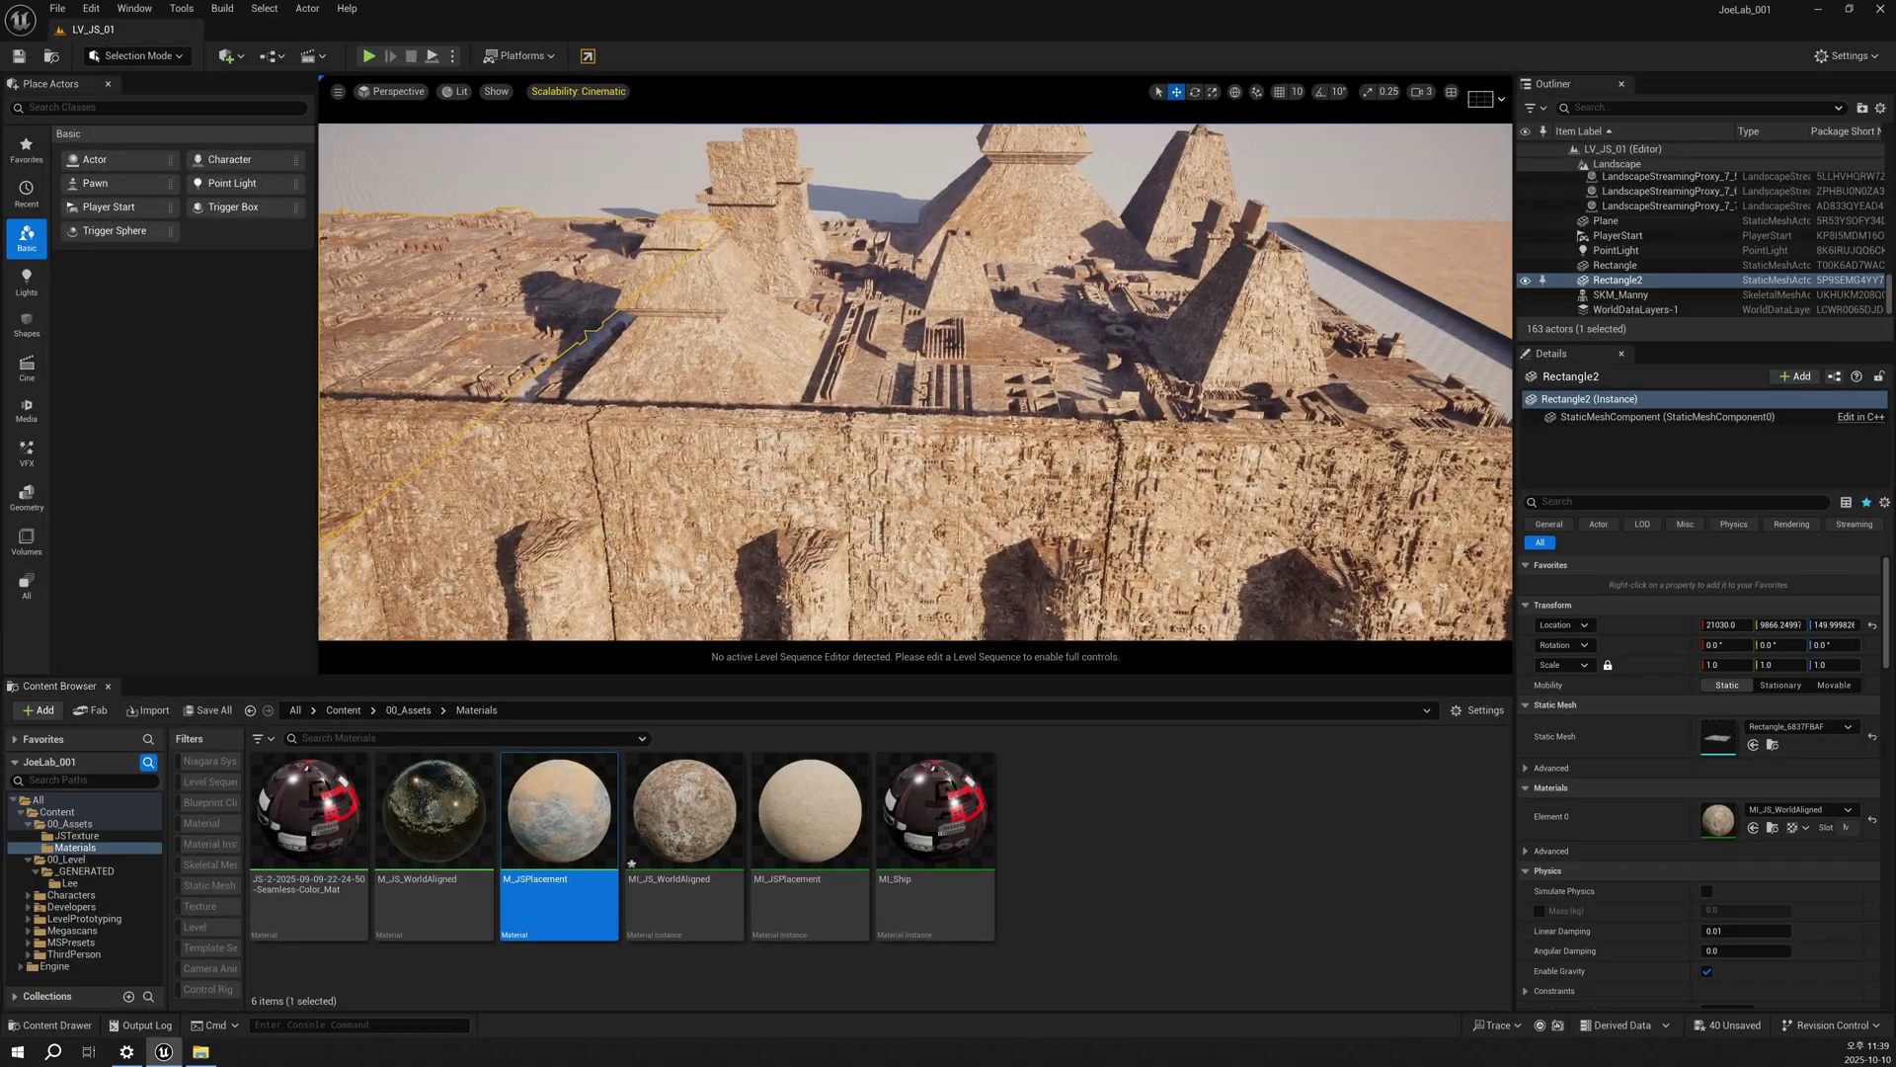